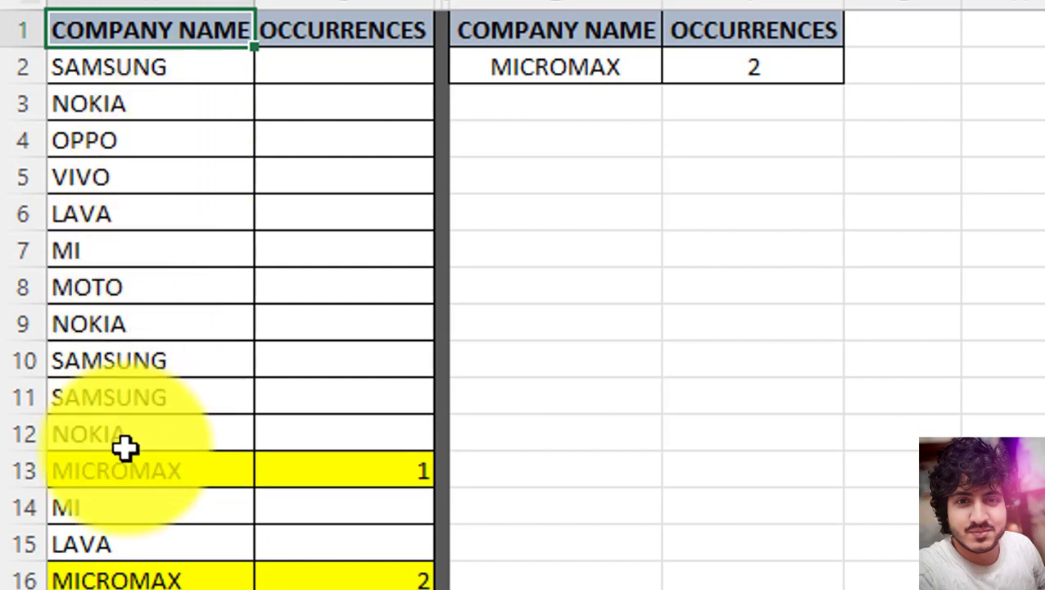
# Step: Choose SAMSUNG in the summary table's COMPANY NAME drop-down and examine its occurrence count and the matching rows
pyautogui.click(329, 31)
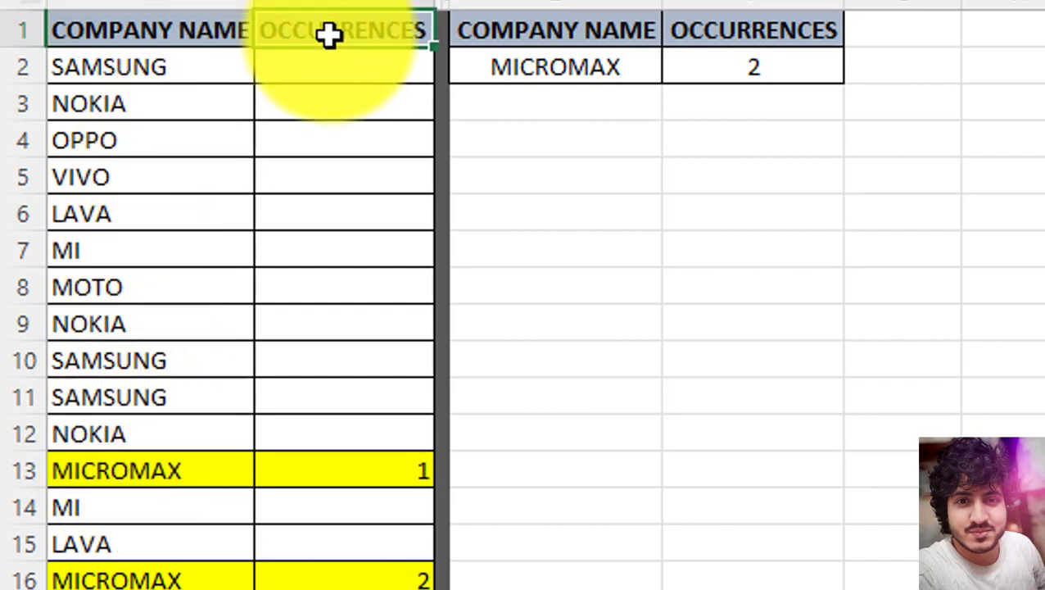
pyautogui.moveTo(542, 23); pyautogui.dragTo(709, 59)
pyautogui.click(586, 32)
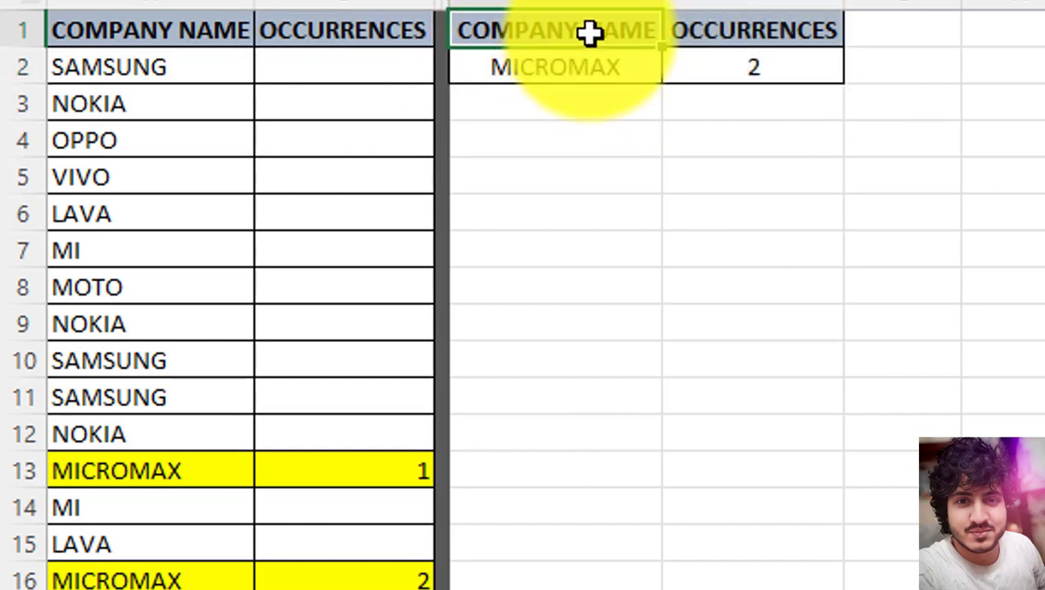
pyautogui.click(730, 33)
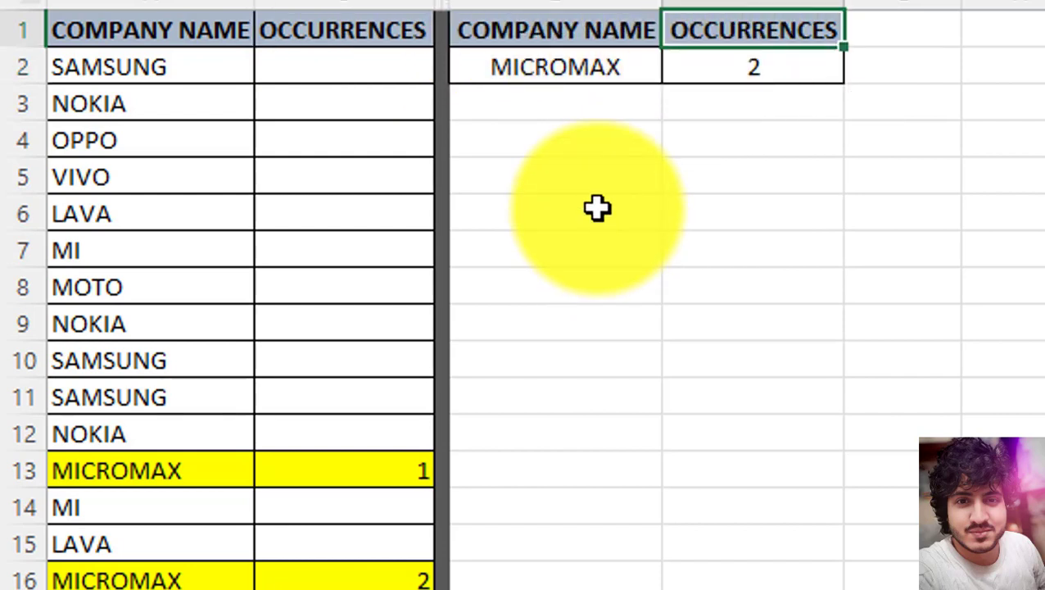
pyautogui.click(588, 67)
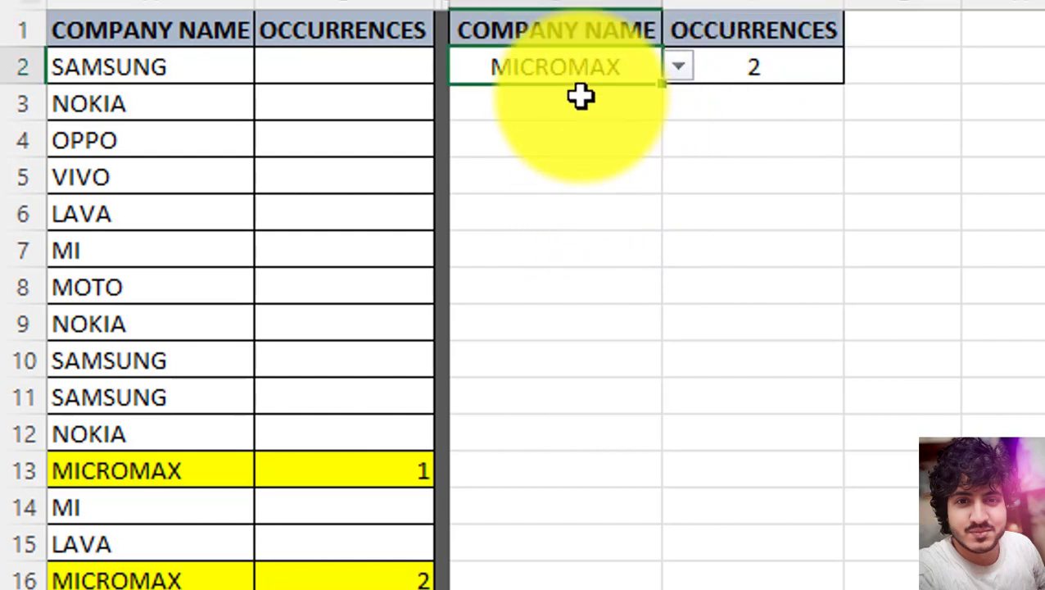
pyautogui.click(676, 67)
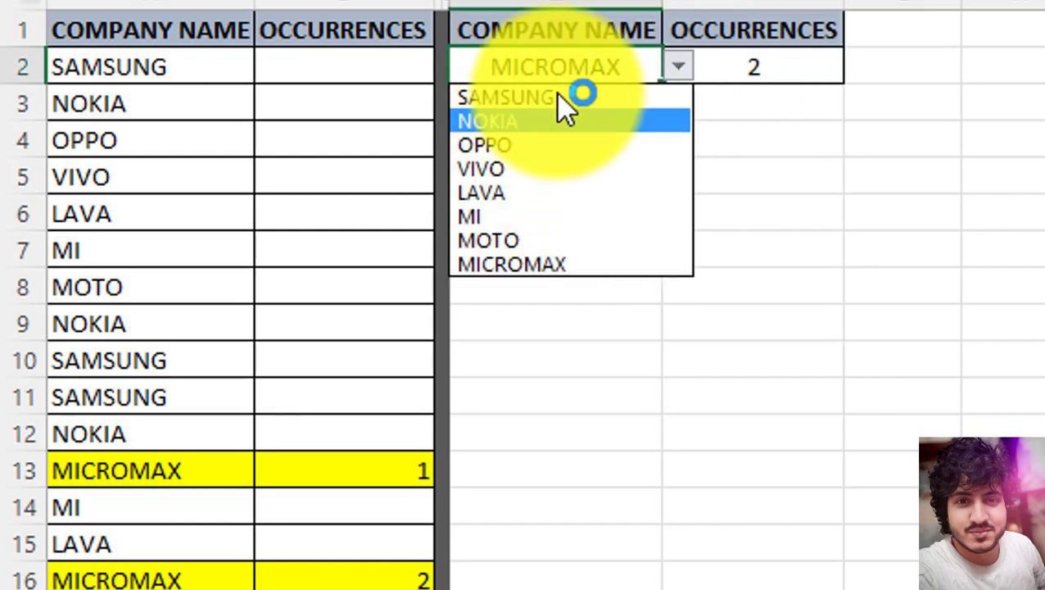
pyautogui.click(555, 98)
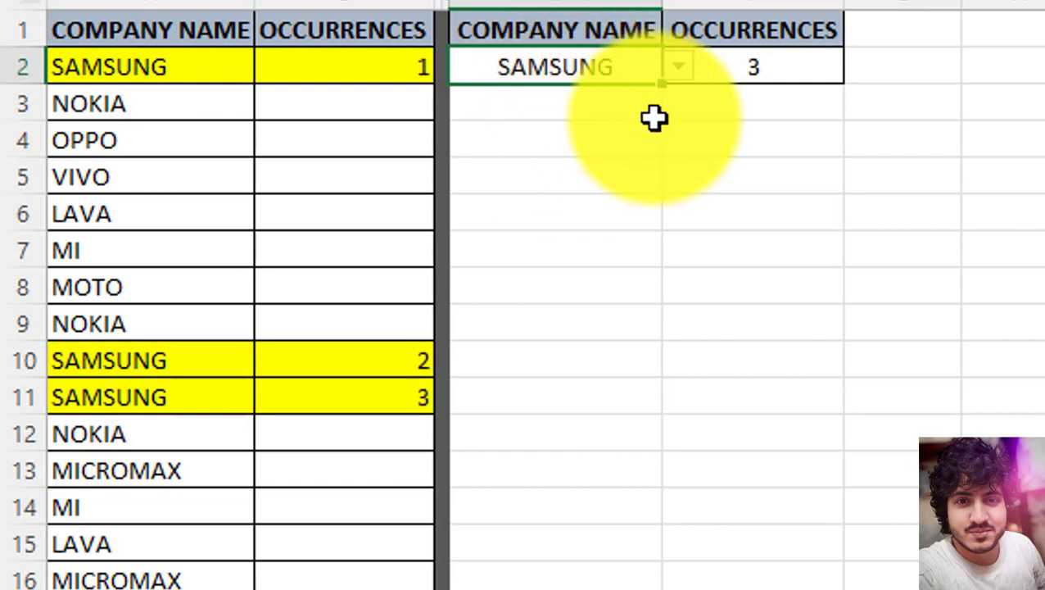
pyautogui.click(777, 72)
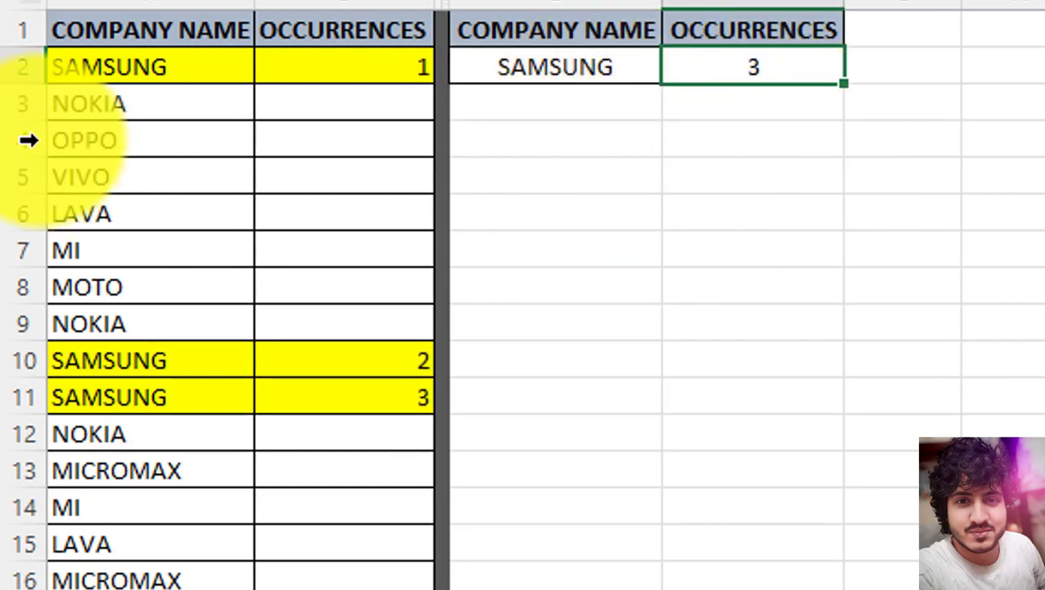
pyautogui.moveTo(116, 69); pyautogui.dragTo(116, 398)
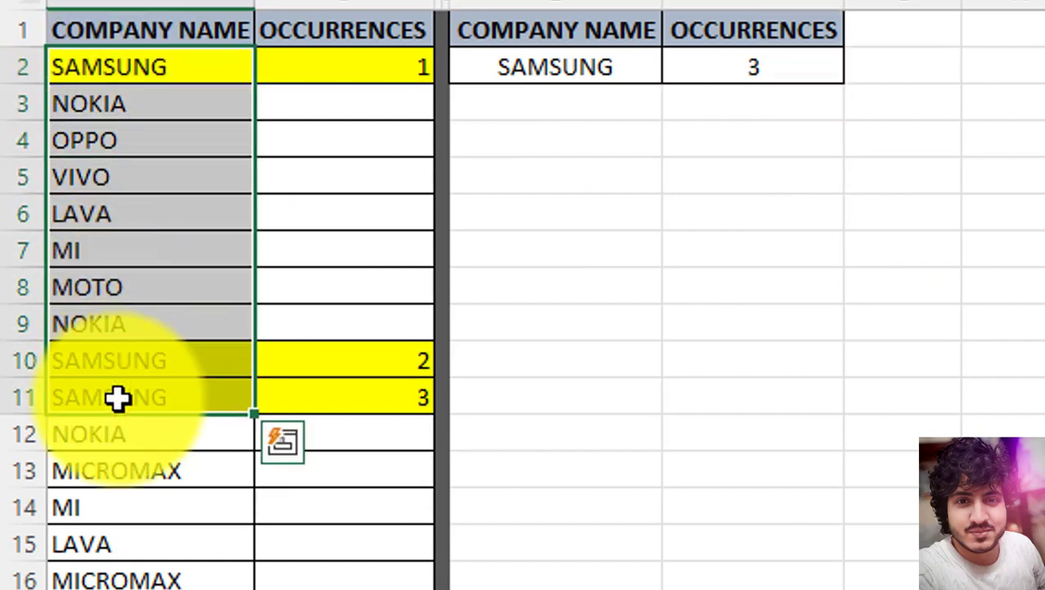
# Step: Switch the summary table's company name to NOKIA and OPPO to examine the numbered, highlighted rows
pyautogui.click(579, 65)
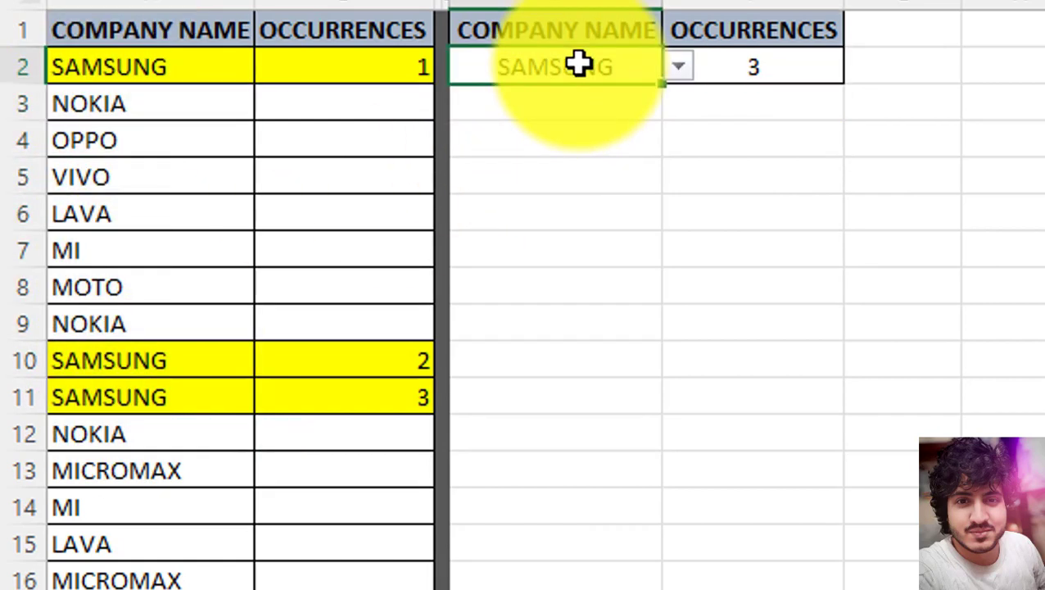
pyautogui.click(679, 68)
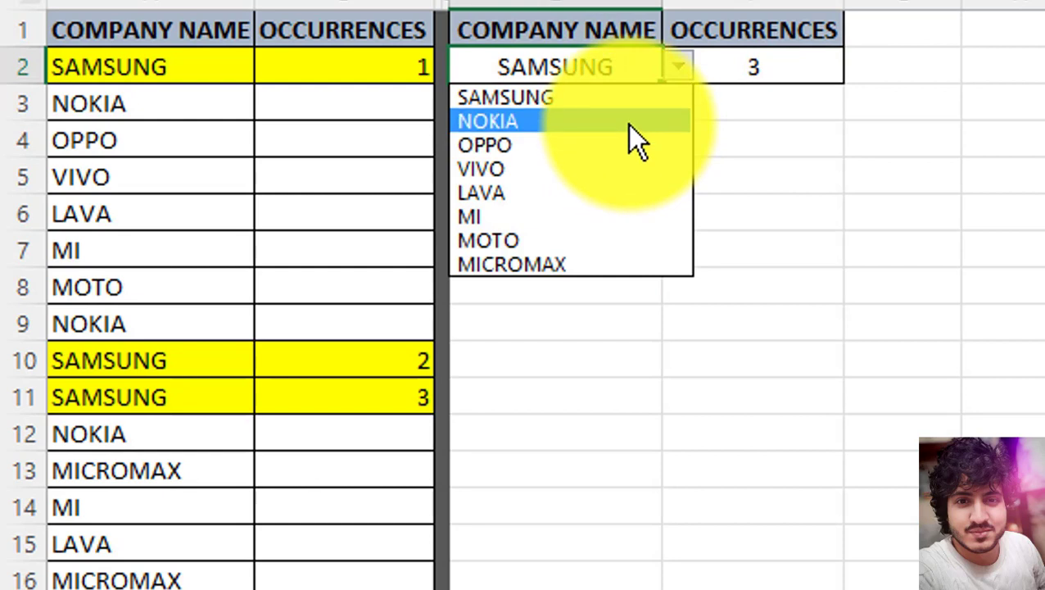
pyautogui.click(637, 131)
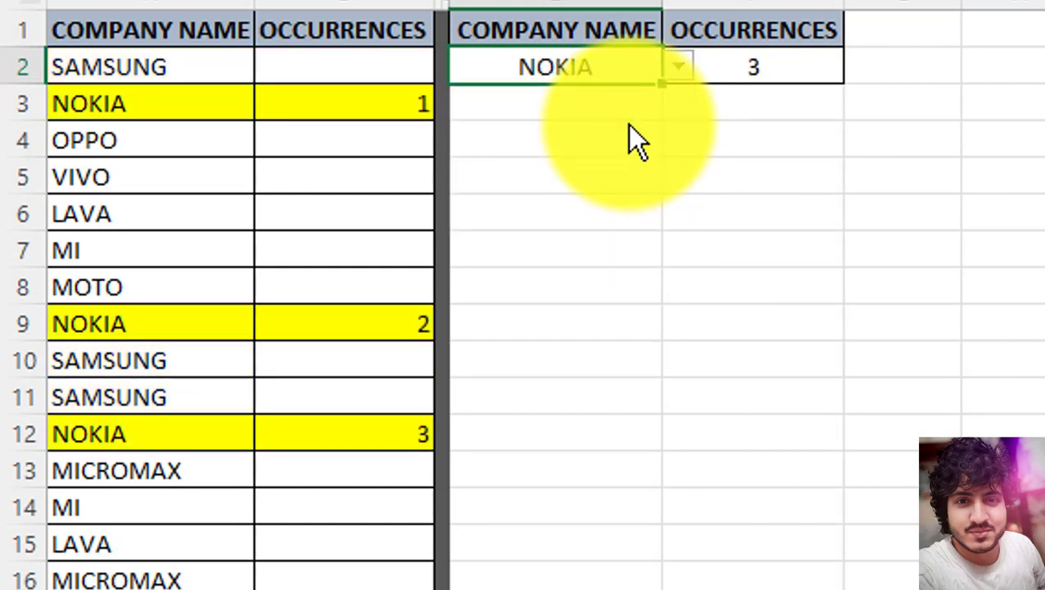
pyautogui.click(680, 72)
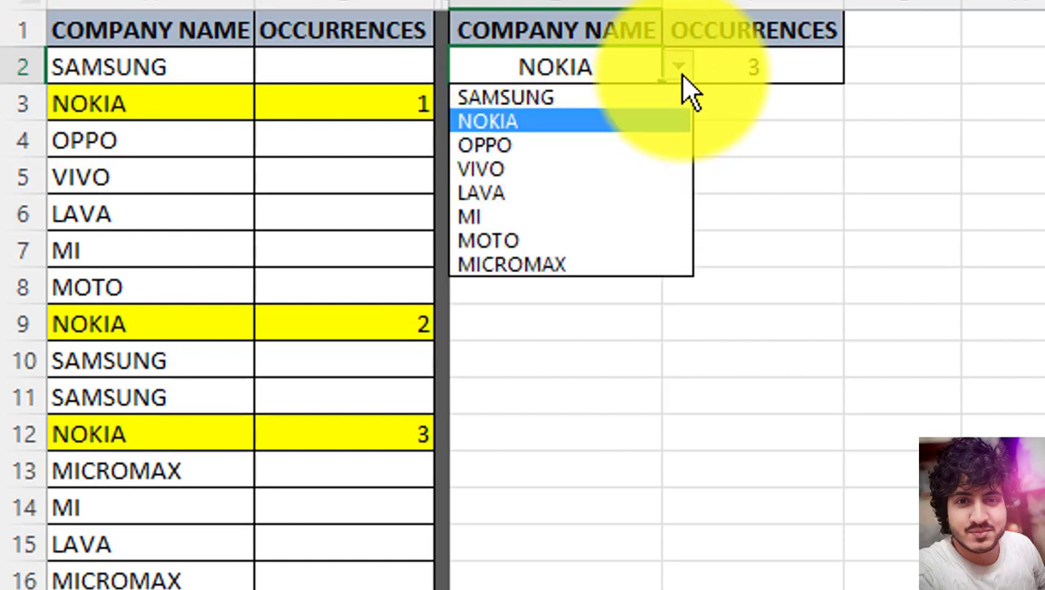
pyautogui.click(648, 145)
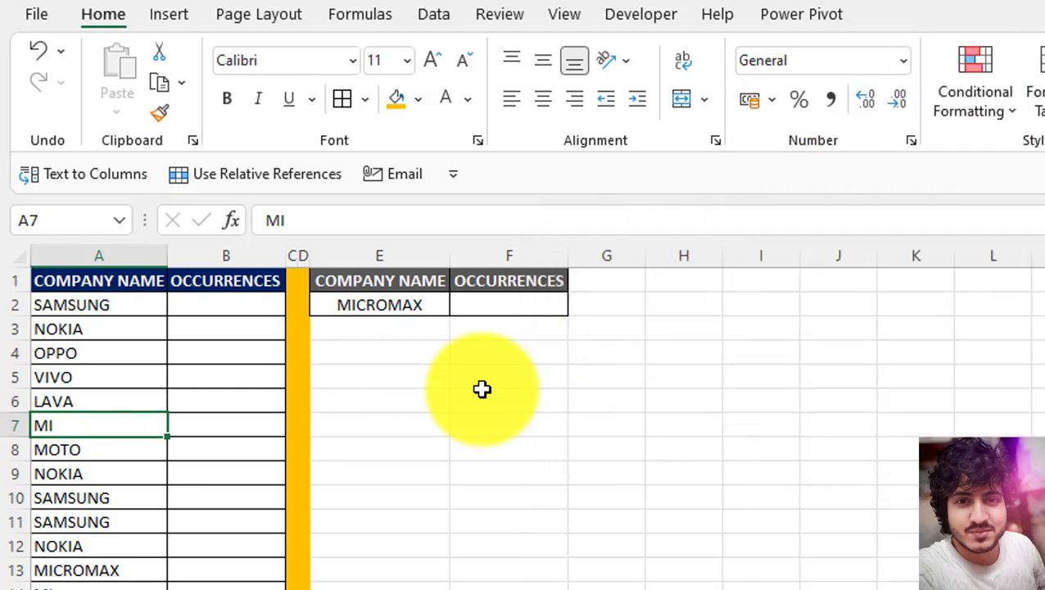
# Step: Clear the company name in cell E2 of the practice sheet
pyautogui.click(420, 306)
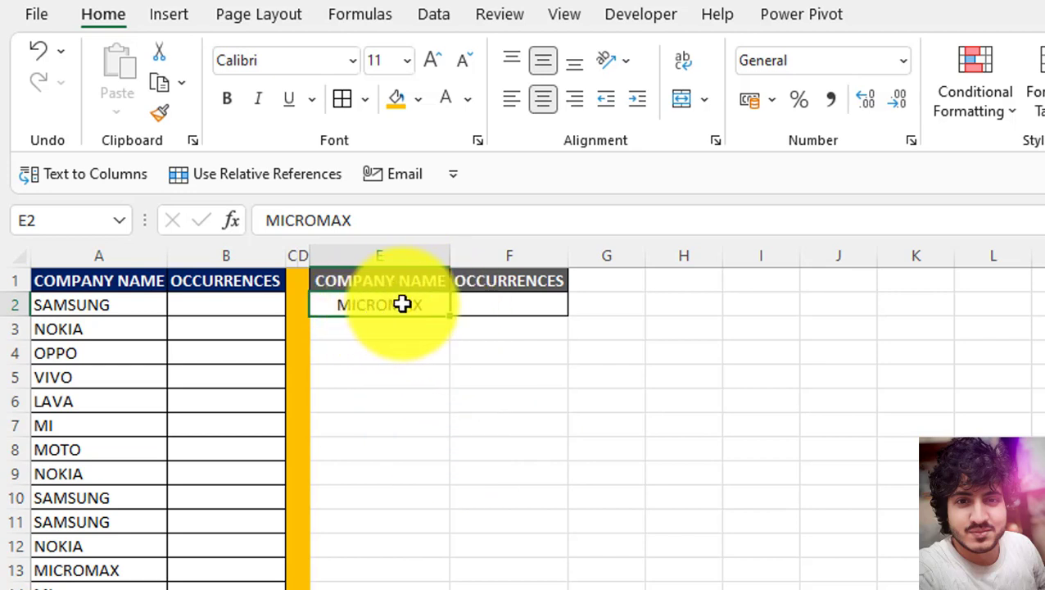
pyautogui.press('Delete')
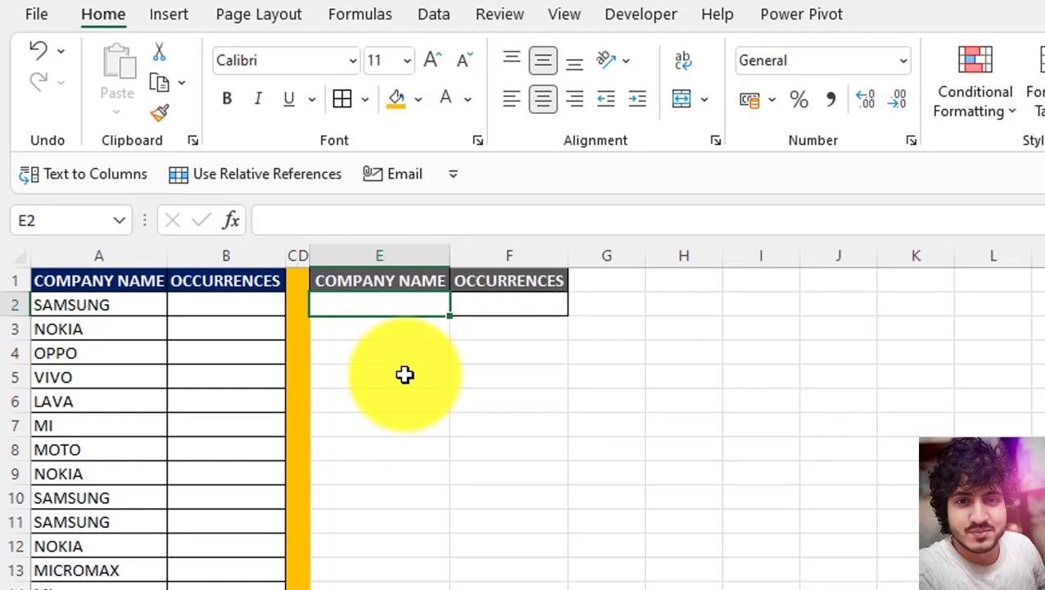
# Step: Review the company names in column A from A2 down to A11
pyautogui.press('Left')
pyautogui.press('Left')
pyautogui.press('Left')
pyautogui.press('Left')
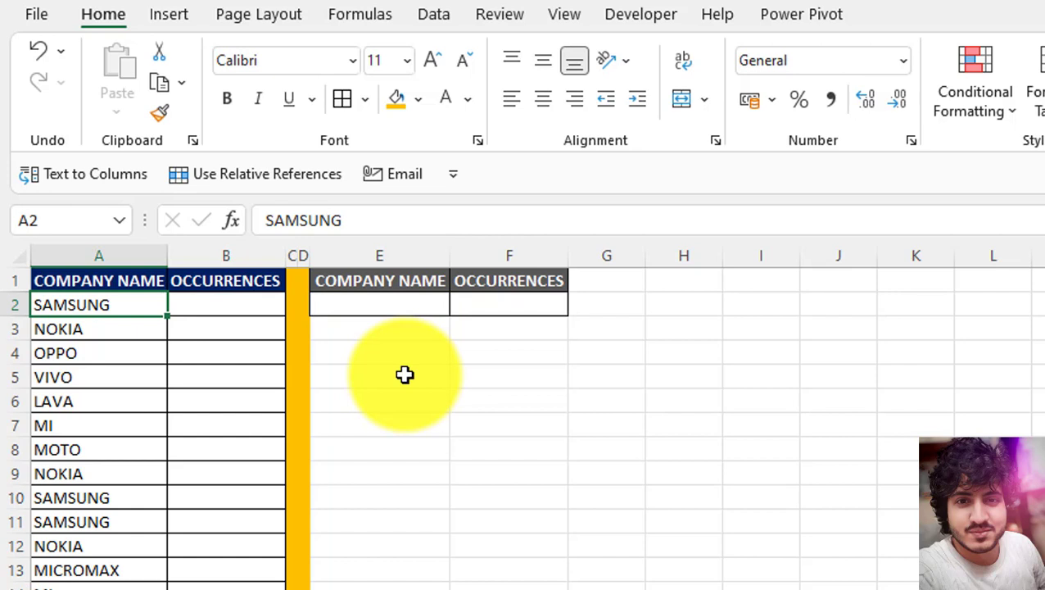
pyautogui.hotkey('shift', 'Down')
pyautogui.hotkey('shift', 'Down')
pyautogui.hotkey('shift', 'Down')
pyautogui.hotkey('shift', 'Down')
pyautogui.hotkey('shift', 'Down')
pyautogui.hotkey('shift', 'Down')
pyautogui.hotkey('shift', 'Down')
pyautogui.hotkey('shift', 'Down')
pyautogui.hotkey('shift', 'Down')
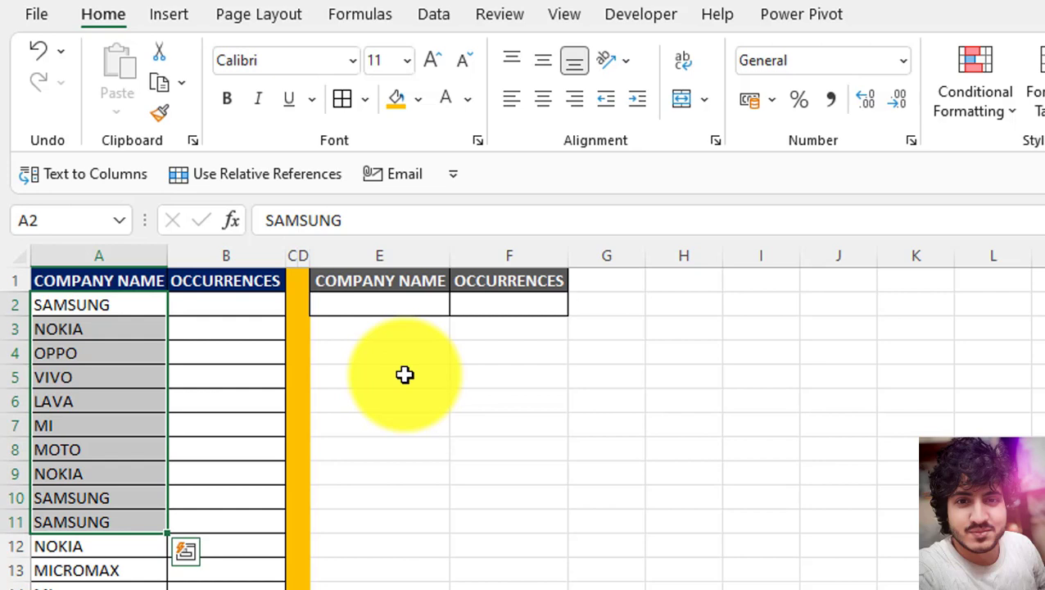
# Step: Enter the header COMPANY in cell I1 for a helper list
pyautogui.press('Right')
pyautogui.press('Right')
pyautogui.press('Right')
pyautogui.press('Right')
pyautogui.press('Right')
pyautogui.press('Right')
pyautogui.press('Right')
pyautogui.press('Right')
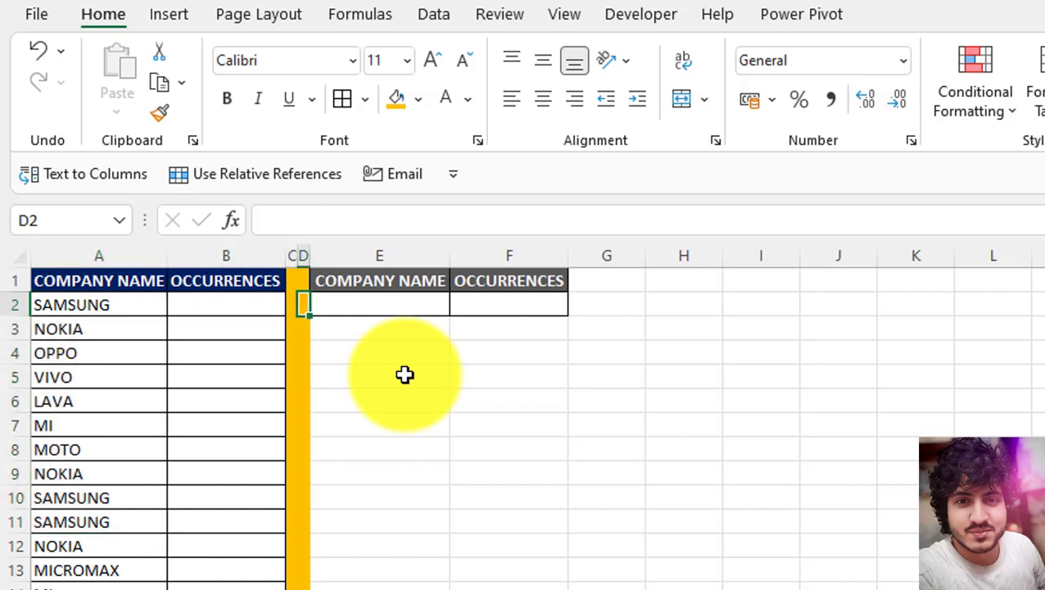
pyautogui.press('Down')
pyautogui.press('Up')
pyautogui.press('Up')
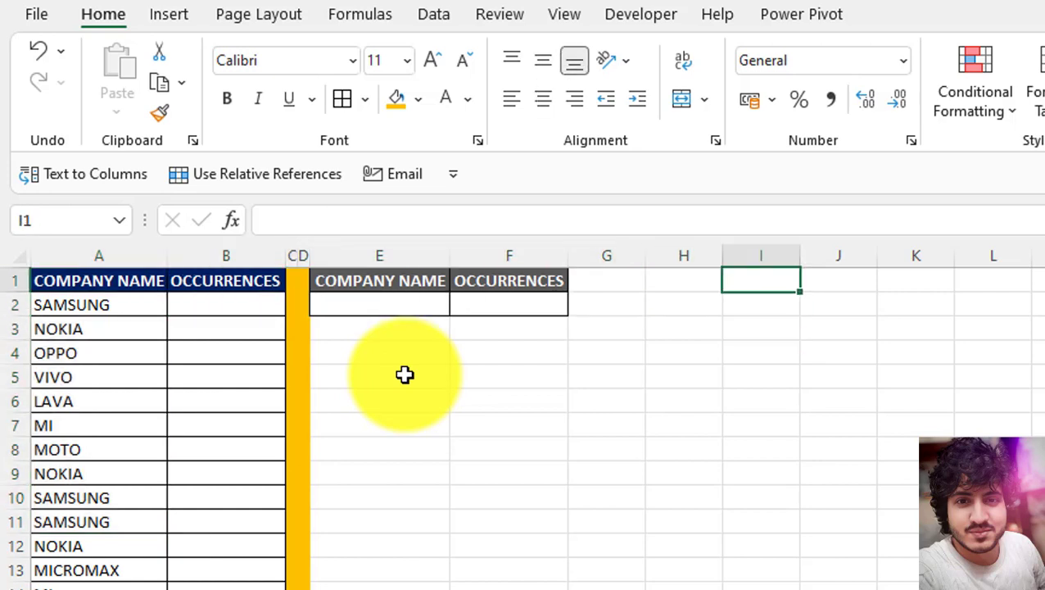
pyautogui.write('COMAPNY')
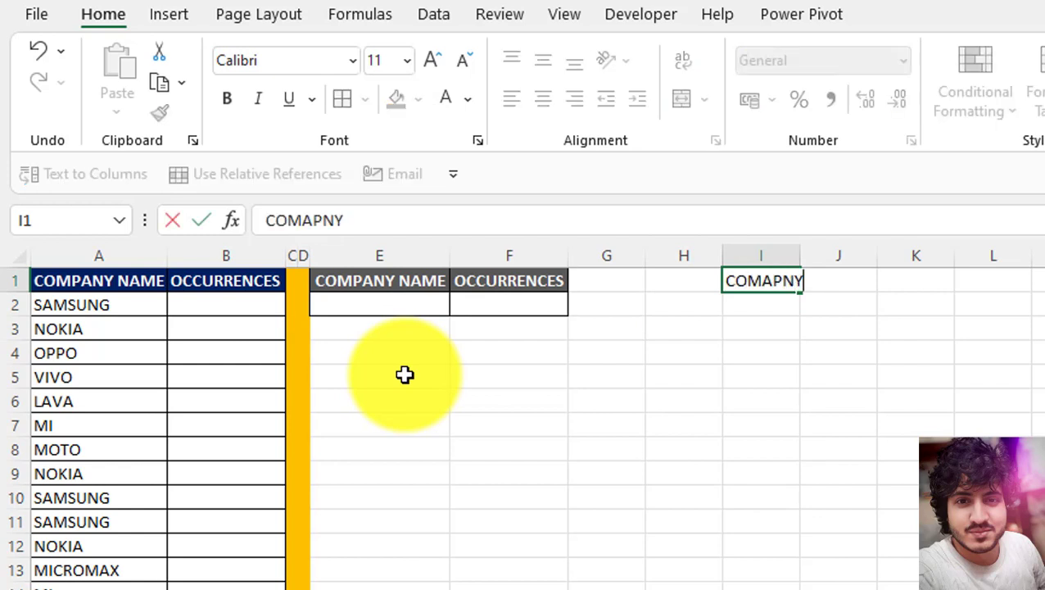
pyautogui.press('Return')
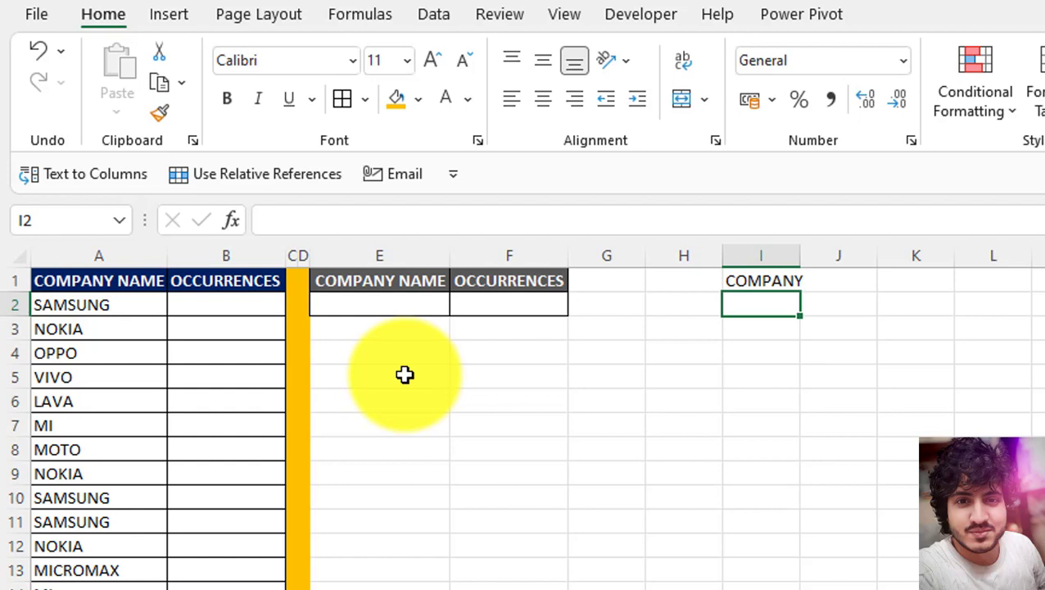
# Step: Extract the distinct company names into cell I2 with the formula =UNIQUE(A2:A21)
pyautogui.write('=UNI')
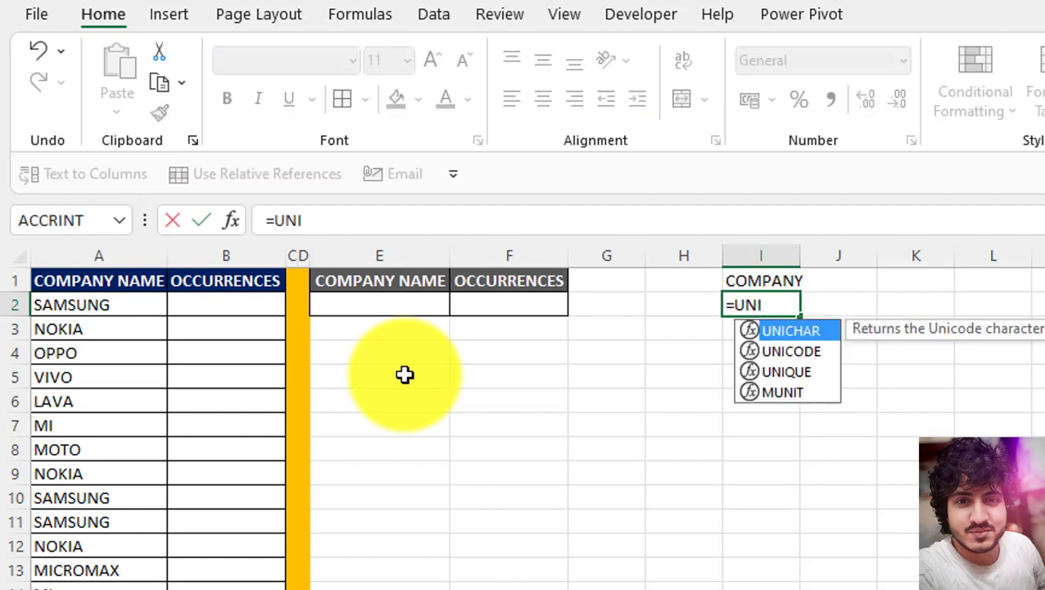
pyautogui.press('Down')
pyautogui.press('Down')
pyautogui.press('Tab')
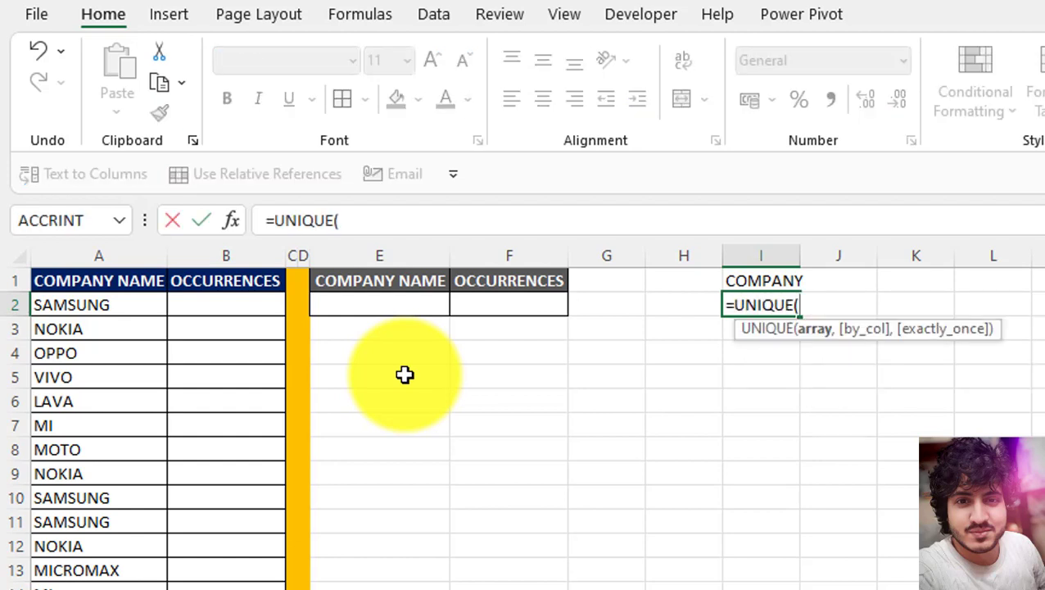
pyautogui.press('Left')
pyautogui.press('Left')
pyautogui.press('Left')
pyautogui.press('Left')
pyautogui.press('Left')
pyautogui.press('Left')
pyautogui.press('Left')
pyautogui.press('Left')
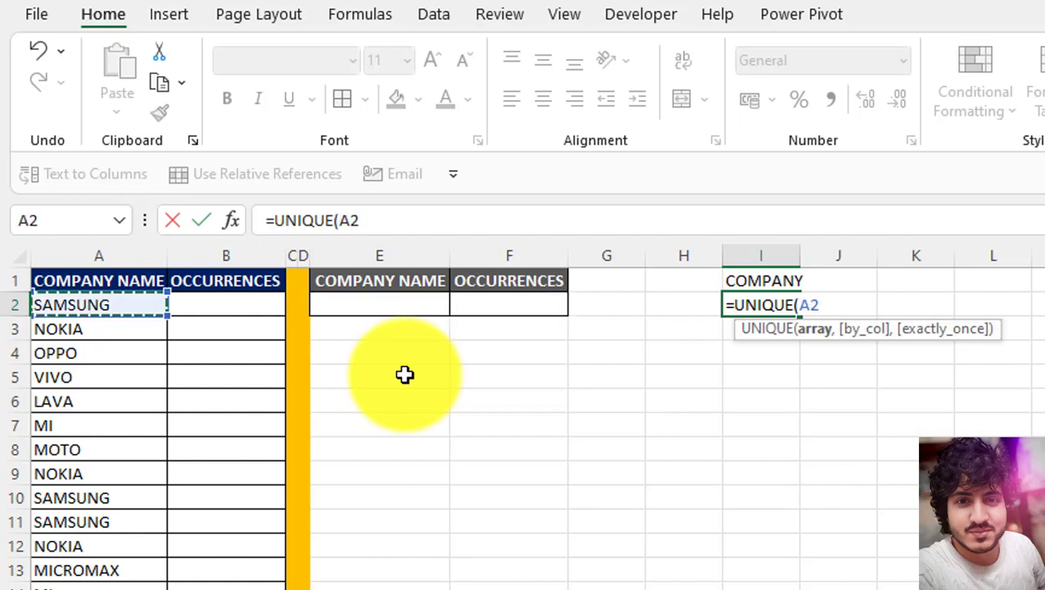
pyautogui.hotkey('ctrl', 'shift', 'Down')
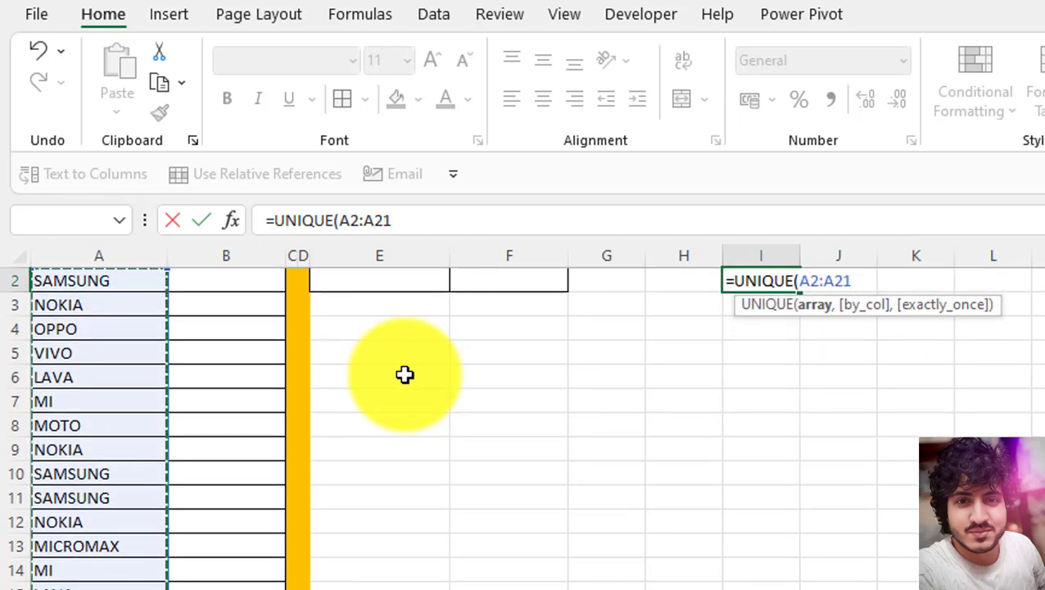
pyautogui.write(')')
pyautogui.press('Return')
# Step: Examine the helper list in column I and the formula behind its entries
pyautogui.press('Up')
pyautogui.press('Up')
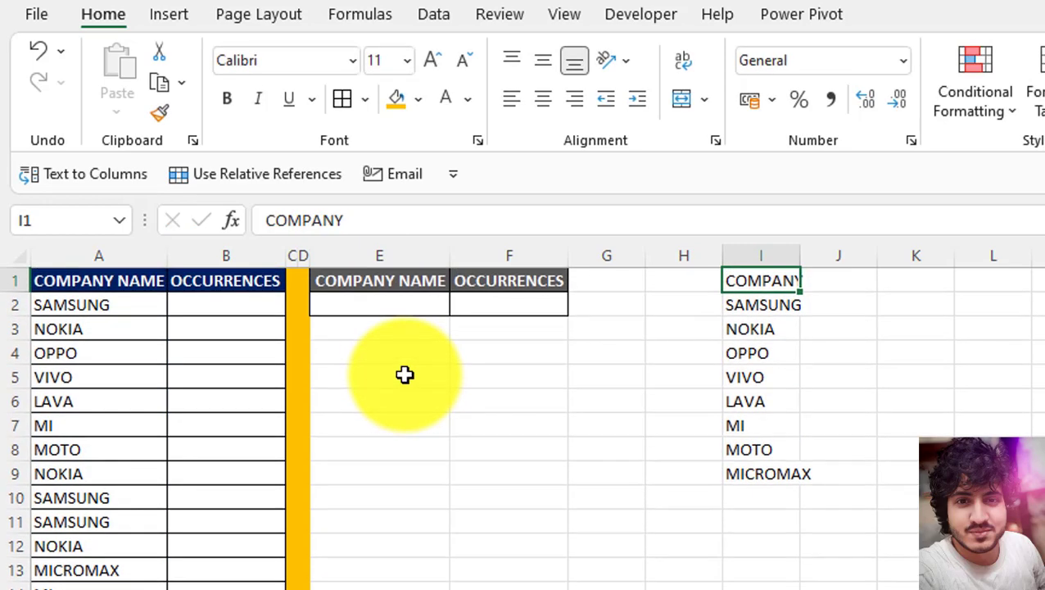
pyautogui.hotkey('ctrl', 'shift', 'Down')
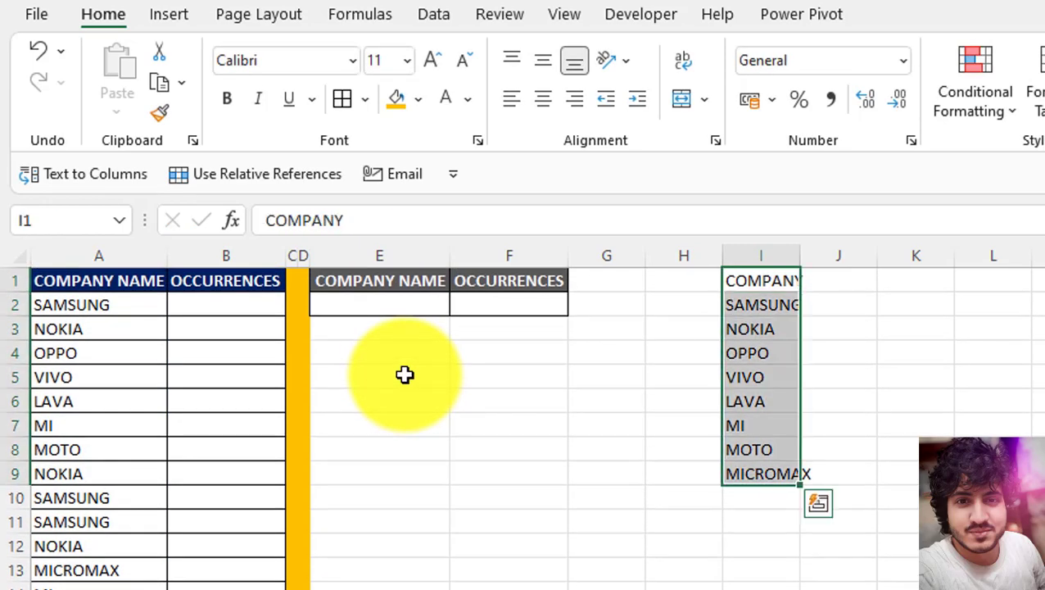
pyautogui.press('Down')
pyautogui.press('Down')
pyautogui.press('Down')
pyautogui.press('Down')
pyautogui.press('Down')
pyautogui.press('Up')
pyautogui.press('Up')
pyautogui.press('Up')
pyautogui.press('Up')
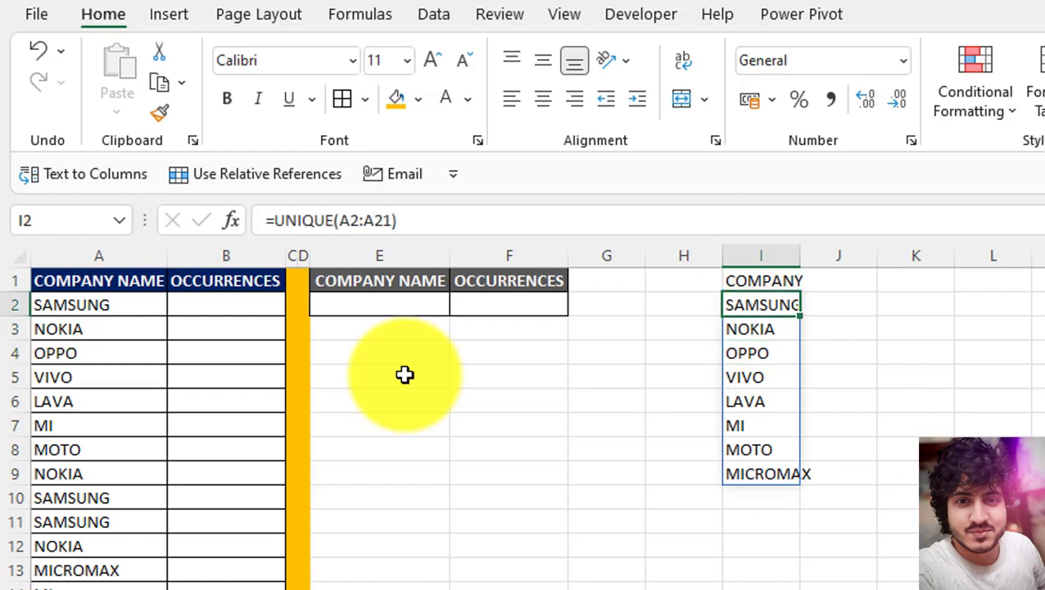
# Step: Copy the helper list I1:I9 and paste it over itself as values only
pyautogui.press('Up')
pyautogui.hotkey('ctrl', 'shift', 'Down')
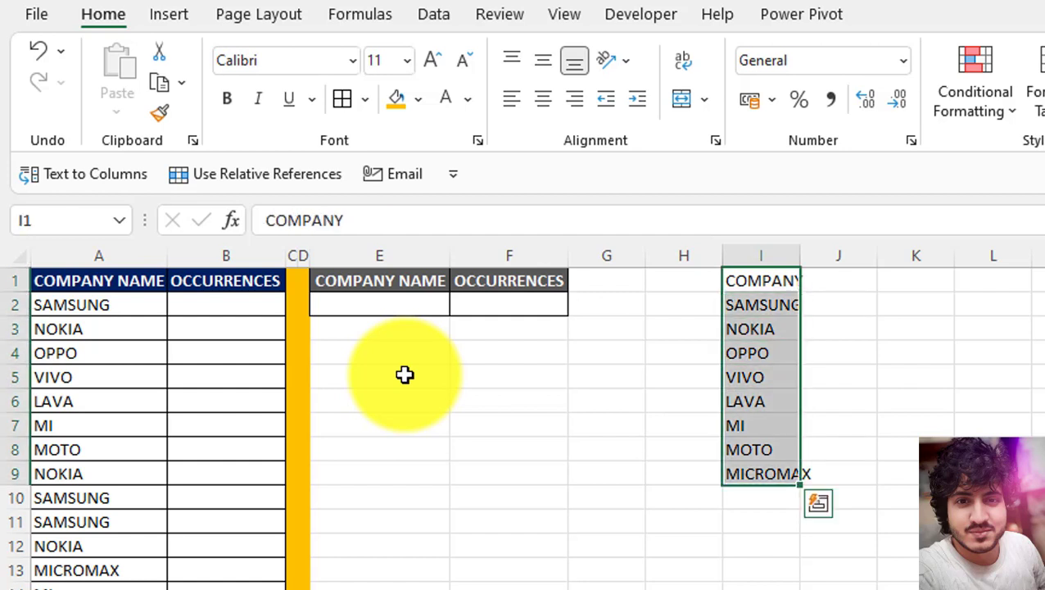
pyautogui.hotkey('ctrl', 'c')
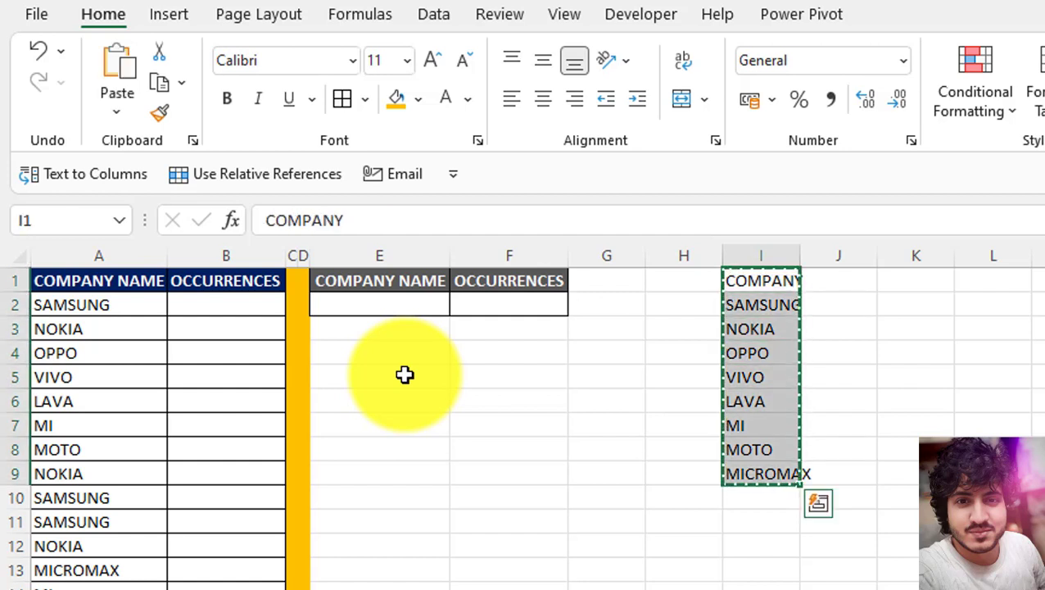
pyautogui.click(111, 113)
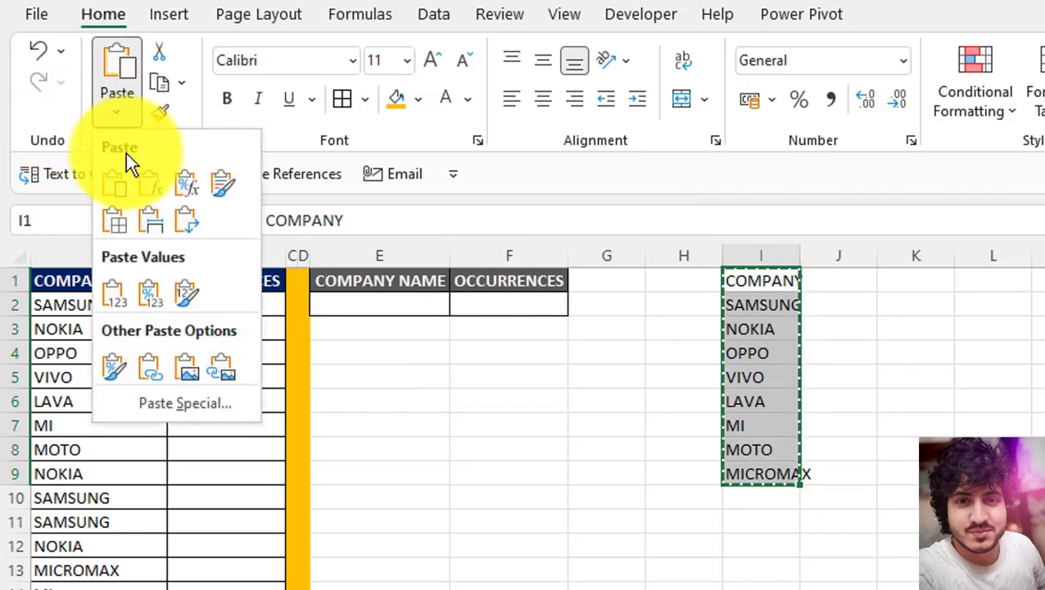
pyautogui.click(106, 293)
pyautogui.click(506, 396)
pyautogui.press('Escape')
pyautogui.press('Up')
pyautogui.press('Up')
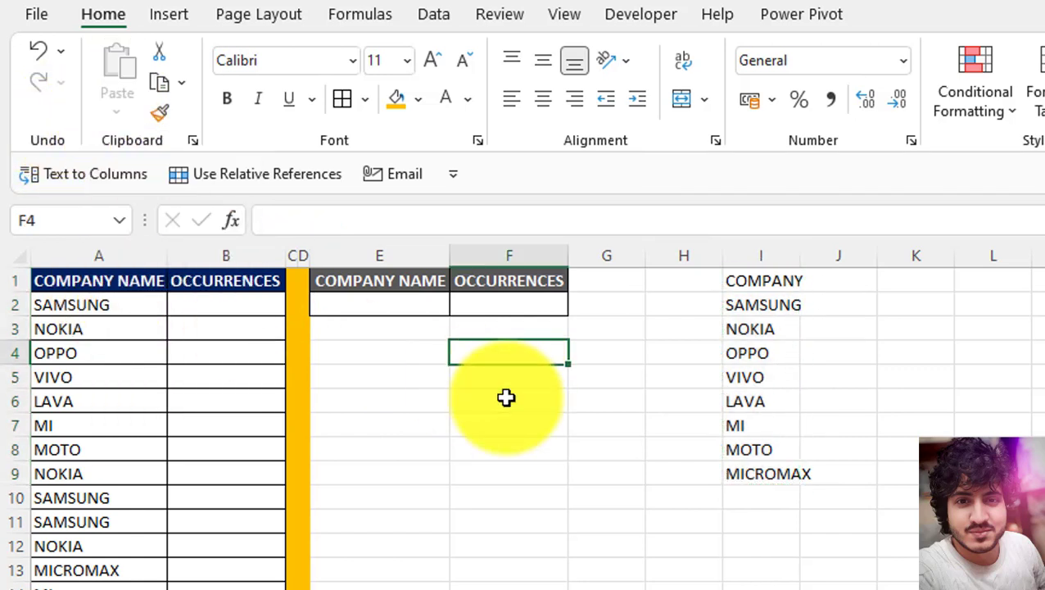
pyautogui.press('Up')
pyautogui.press('Up')
pyautogui.press('Up')
pyautogui.press('Right')
pyautogui.press('Right')
pyautogui.press('Right')
pyautogui.press('Down')
pyautogui.press('Up')
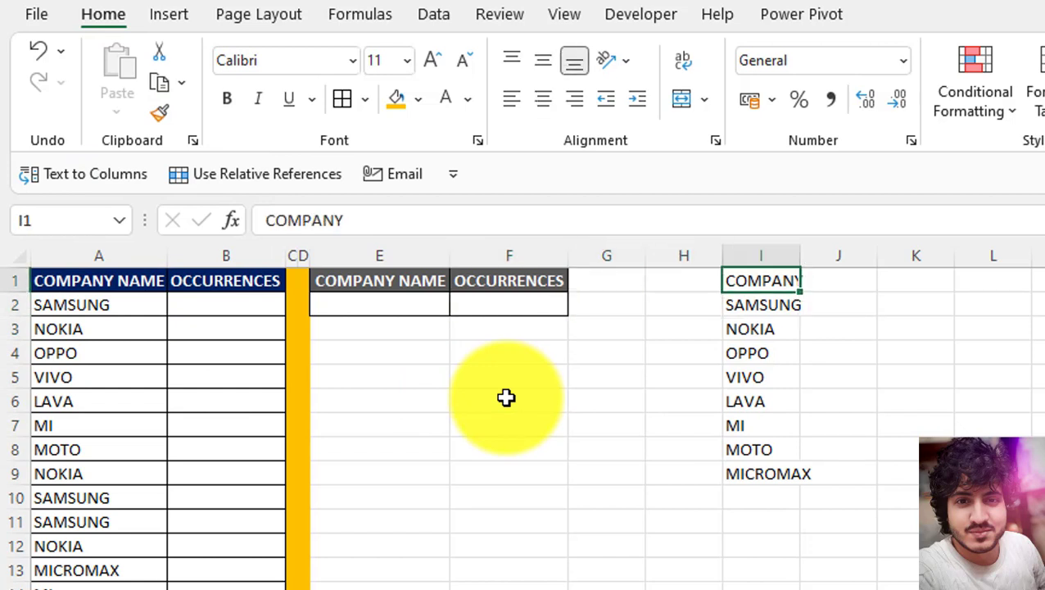
# Step: Set the data validation of cell E2 to allow a List
pyautogui.press('Left')
pyautogui.press('Left')
pyautogui.press('Left')
pyautogui.press('Down')
pyautogui.press('Left')
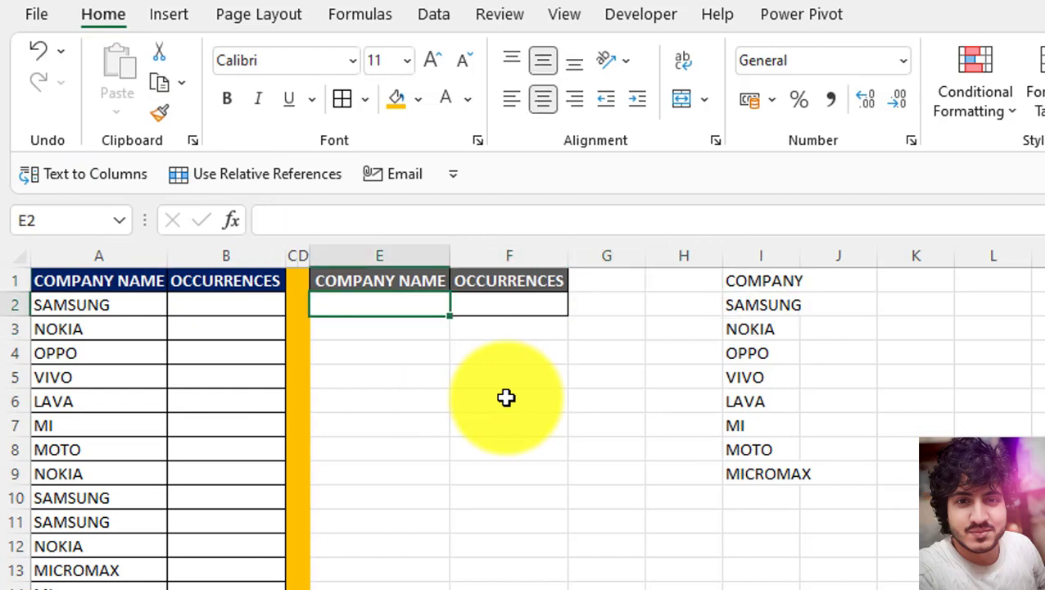
pyautogui.click(443, 18)
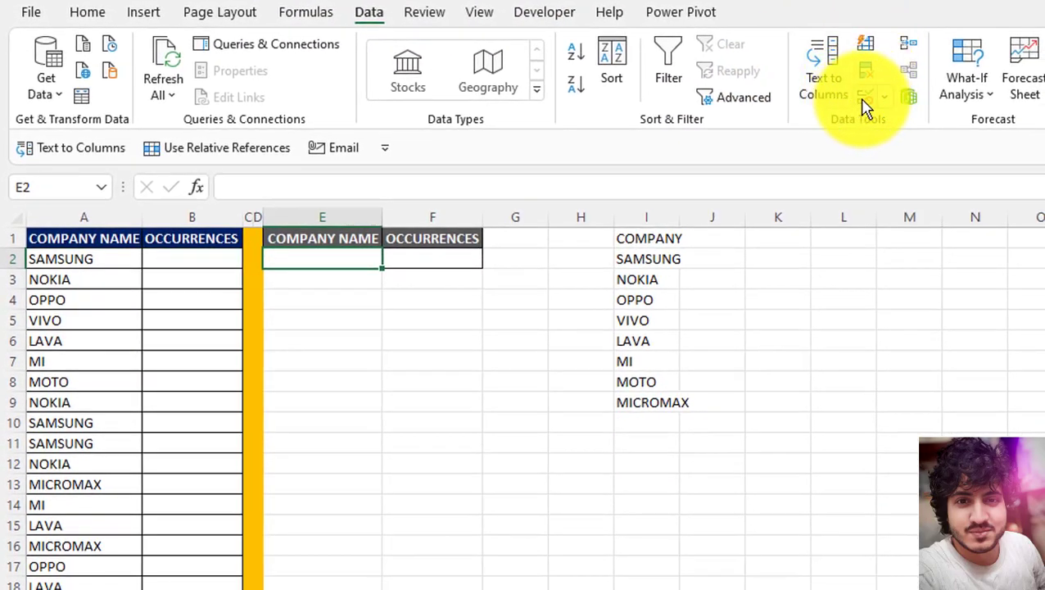
pyautogui.click(866, 99)
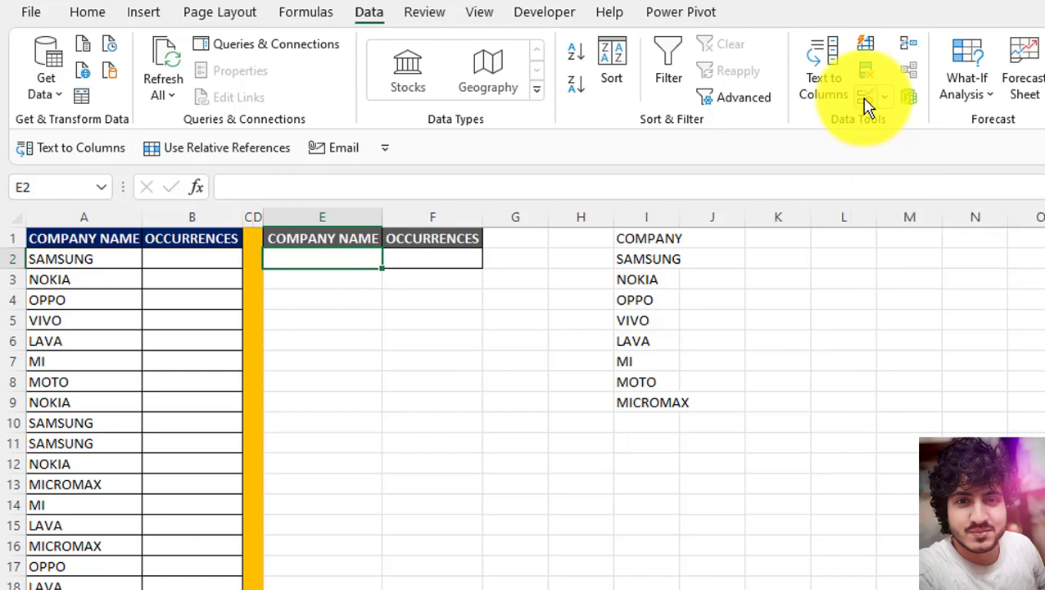
pyautogui.moveTo(773, 209); pyautogui.dragTo(634, 186)
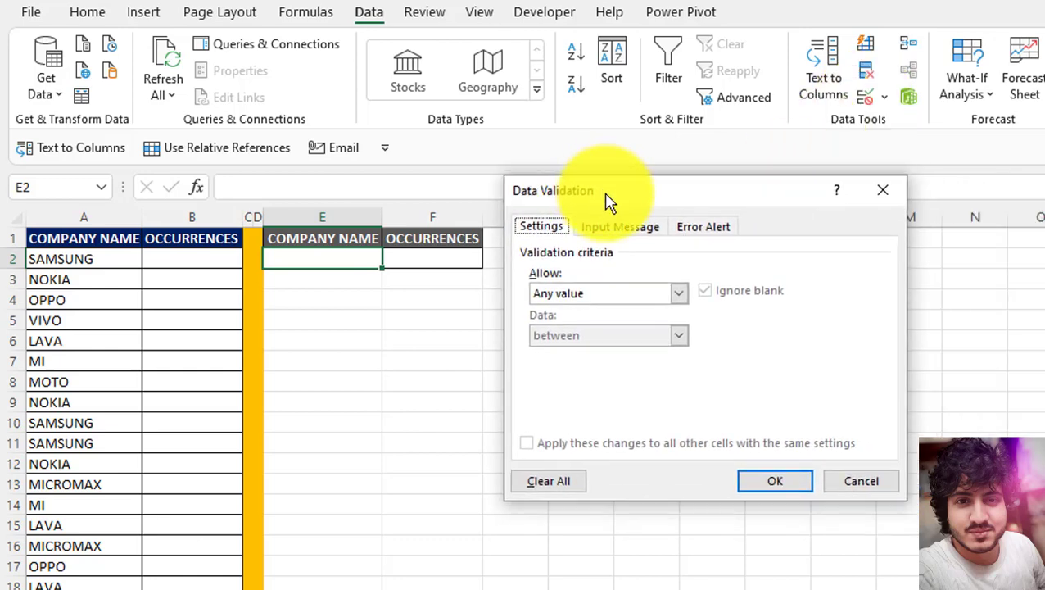
pyautogui.click(586, 294)
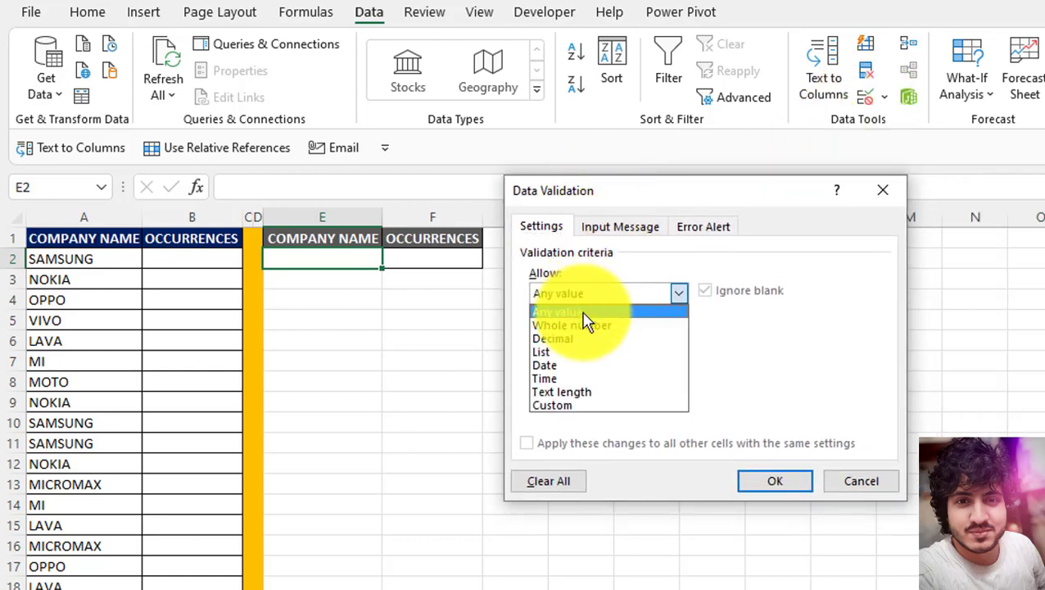
pyautogui.click(565, 354)
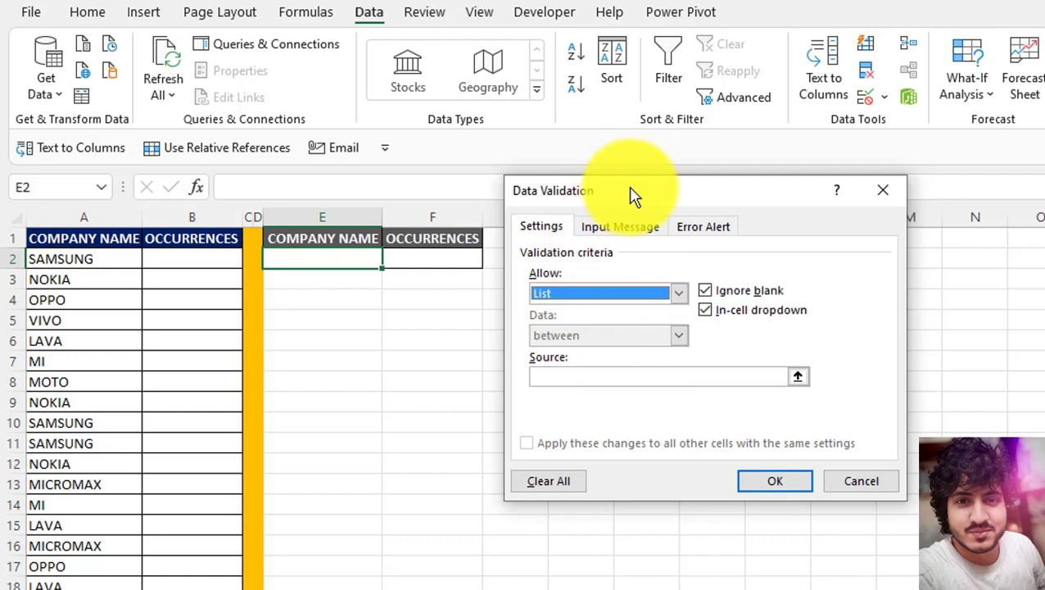
# Step: Use the helper range $I$1:$I$9 as the source of E2's validation list and apply the rule
pyautogui.moveTo(635, 195); pyautogui.dragTo(817, 203)
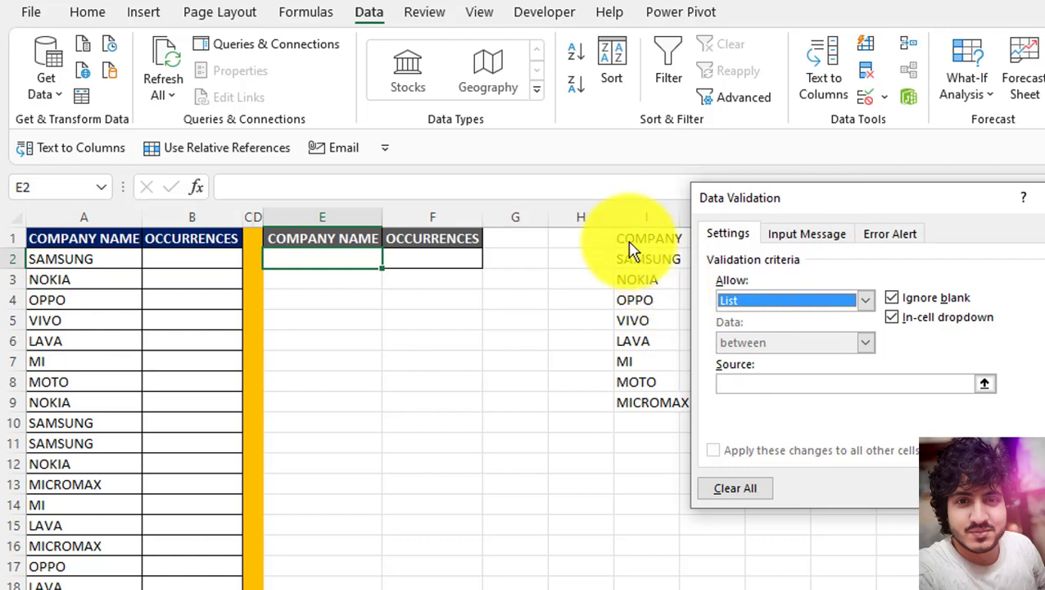
pyautogui.click(984, 384)
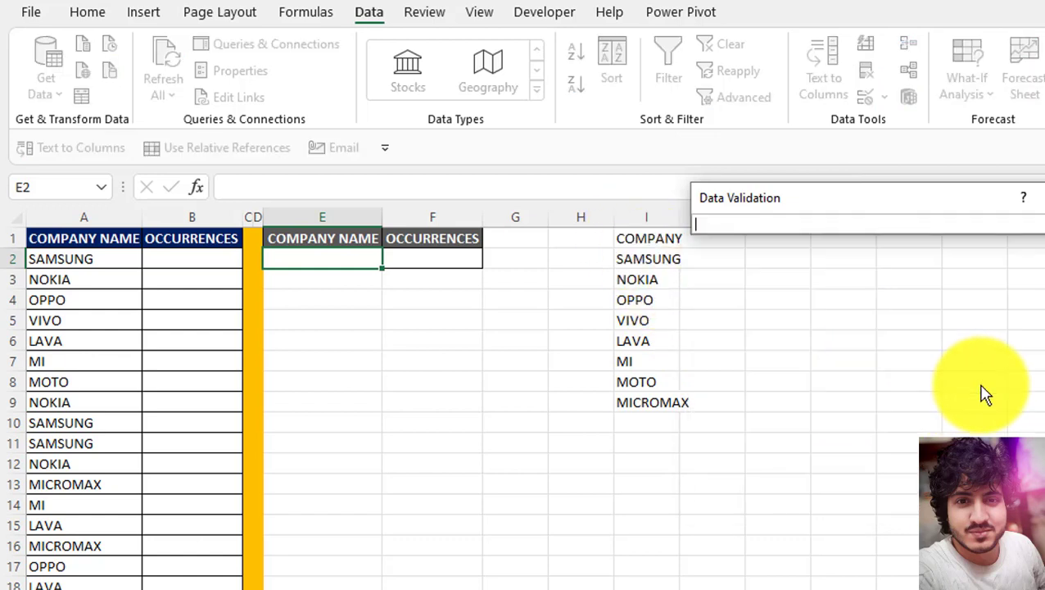
pyautogui.moveTo(641, 240); pyautogui.dragTo(643, 406)
pyautogui.click(1037, 223)
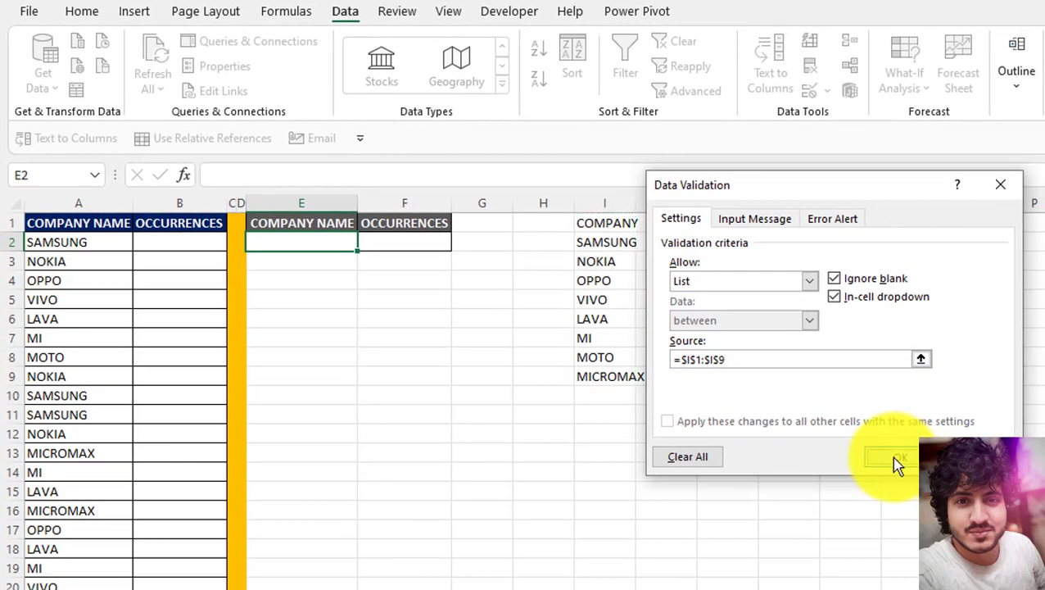
pyautogui.click(933, 476)
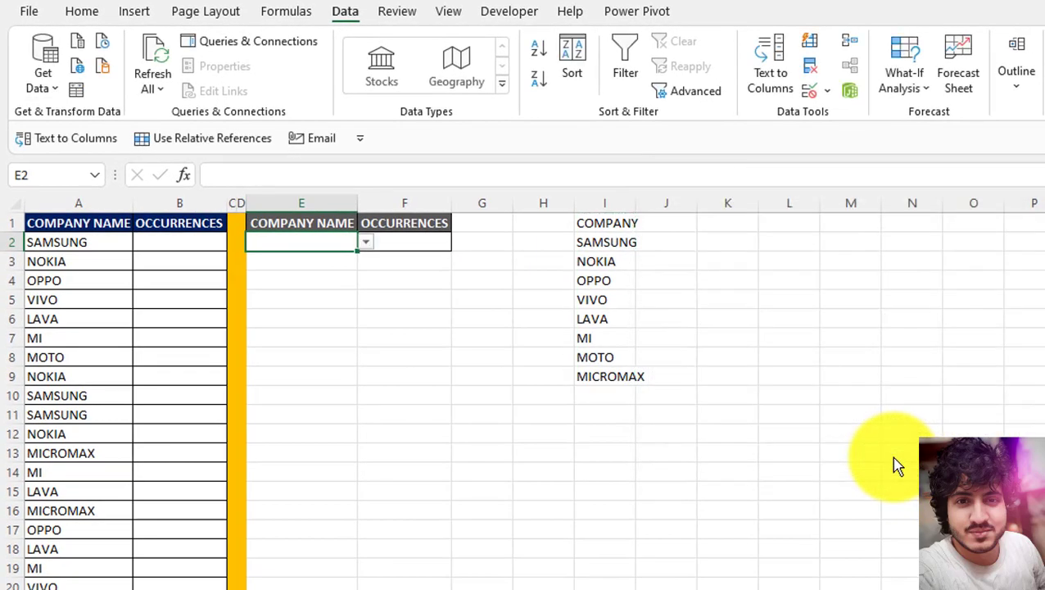
# Step: Hide the helper column I
pyautogui.click(592, 198)
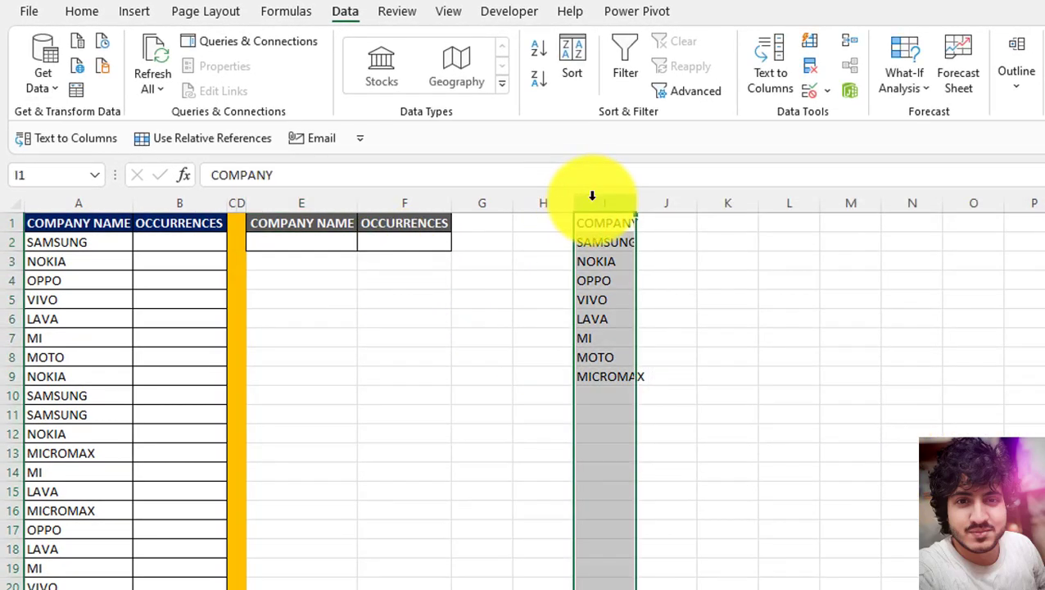
pyautogui.rightClick(592, 197)
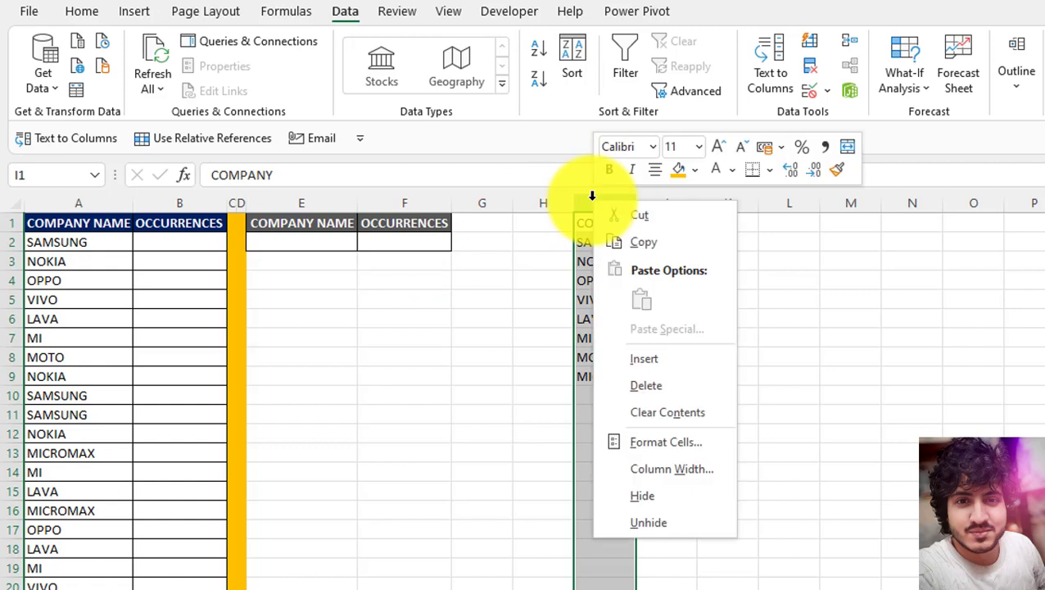
pyautogui.click(643, 500)
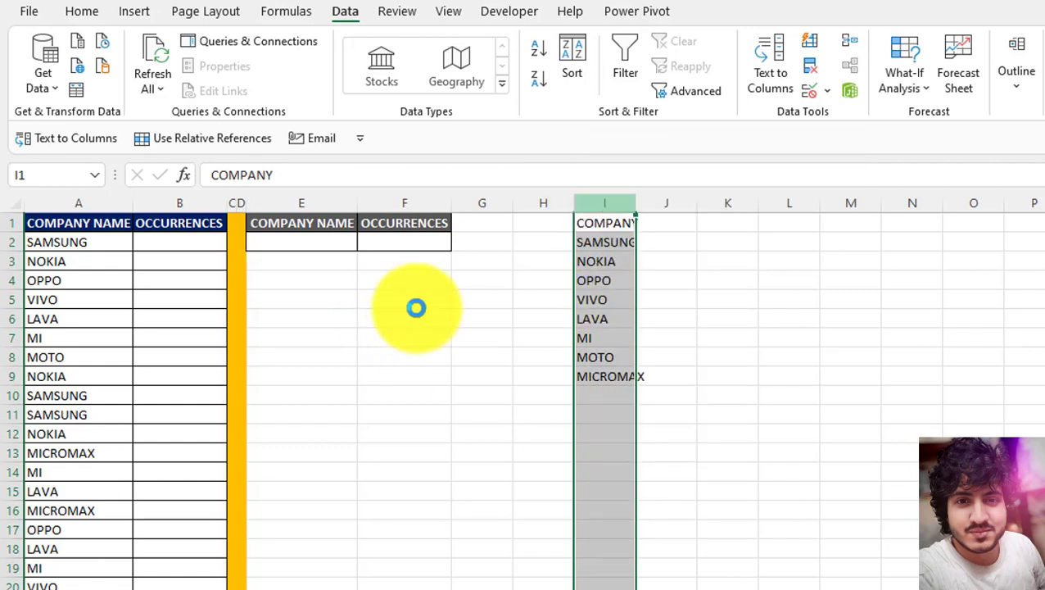
# Step: Try the drop-down in E2 by choosing NOKIA and switch the selection to SAMSUNG
pyautogui.click(301, 244)
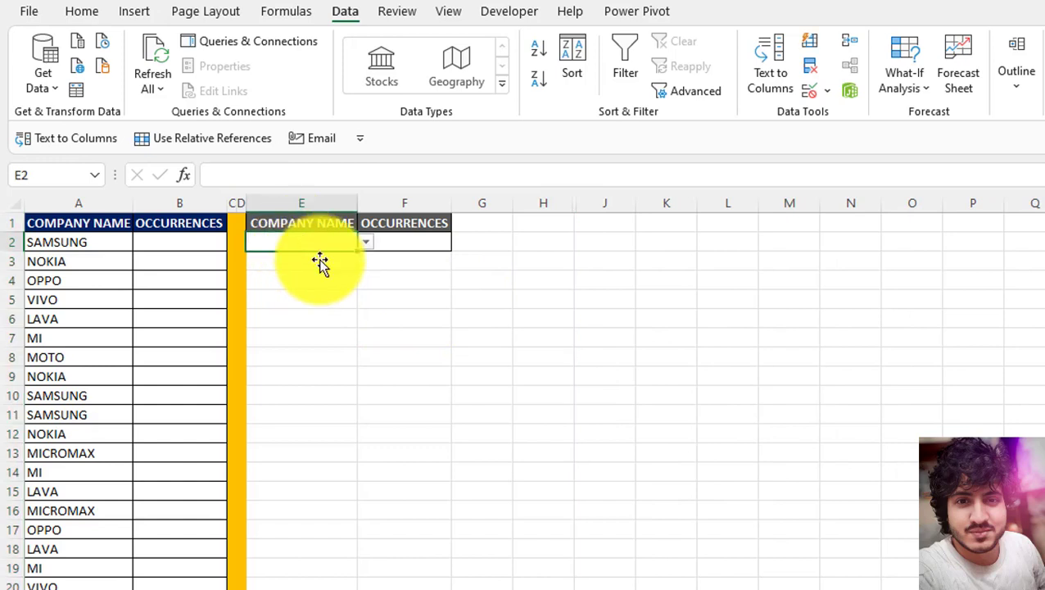
pyautogui.hotkey('alt', 'Down')
pyautogui.press('Down')
pyautogui.press('Down')
pyautogui.press('Return')
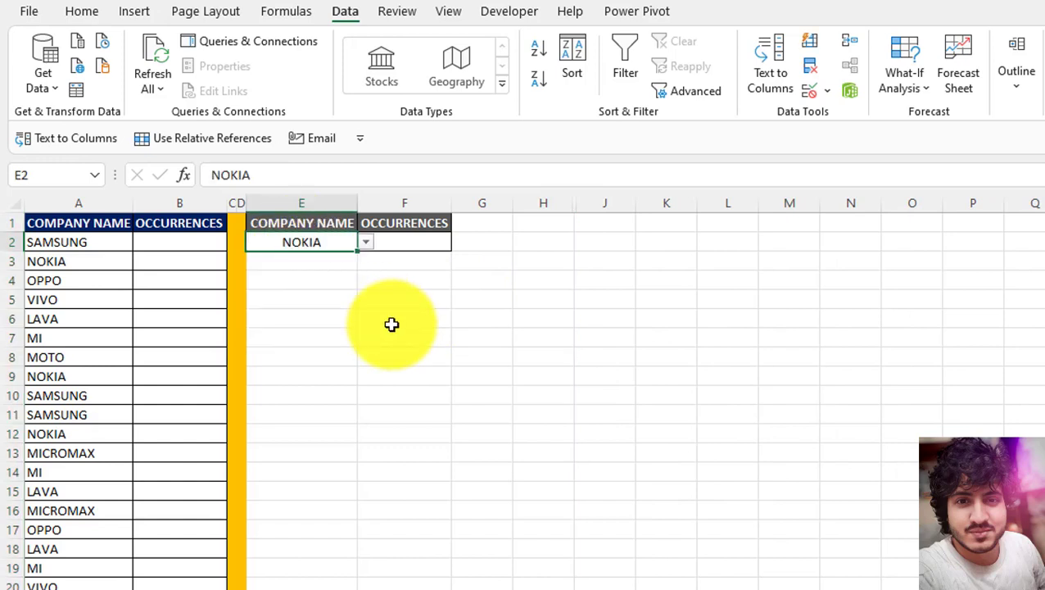
pyautogui.hotkey('alt', 'Down')
pyautogui.press('Up')
pyautogui.press('Return')
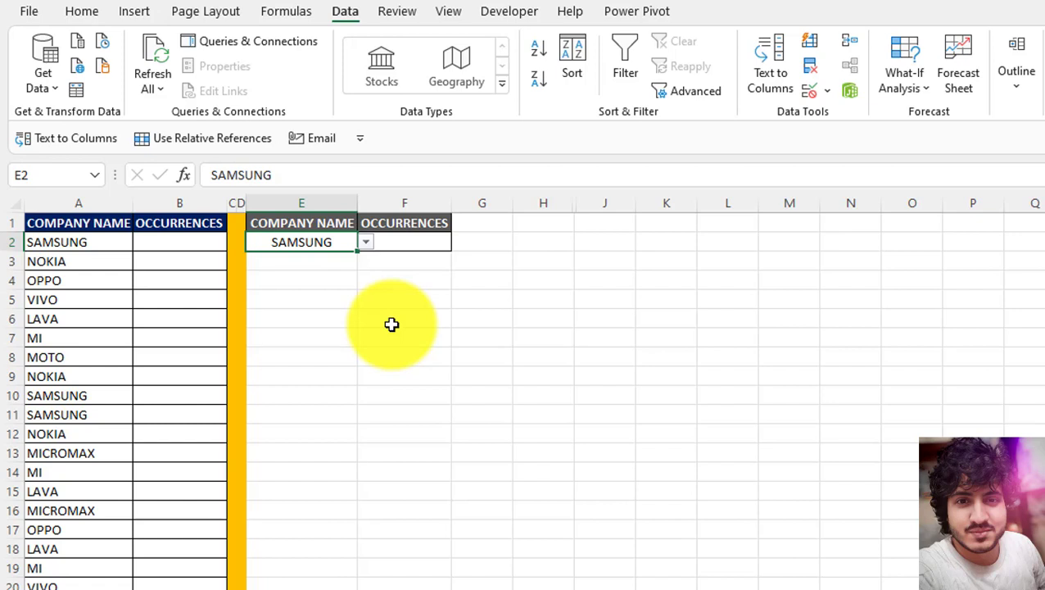
# Step: Enter the notes DROP DOWN in cell J1 and COUNTIF in cell J2
pyautogui.press('Right')
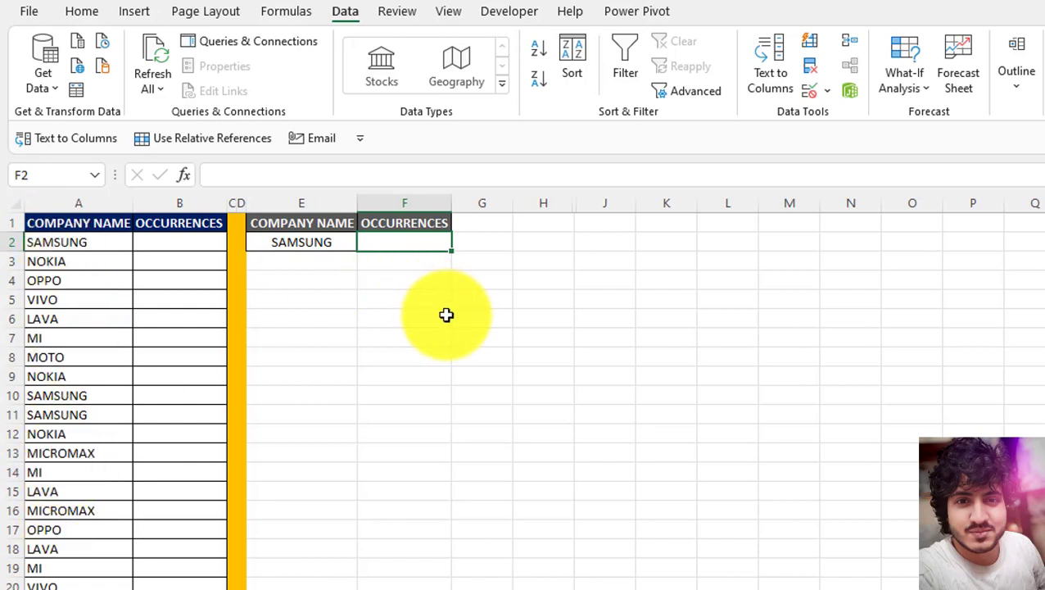
pyautogui.press('Right')
pyautogui.press('Right')
pyautogui.press('Right')
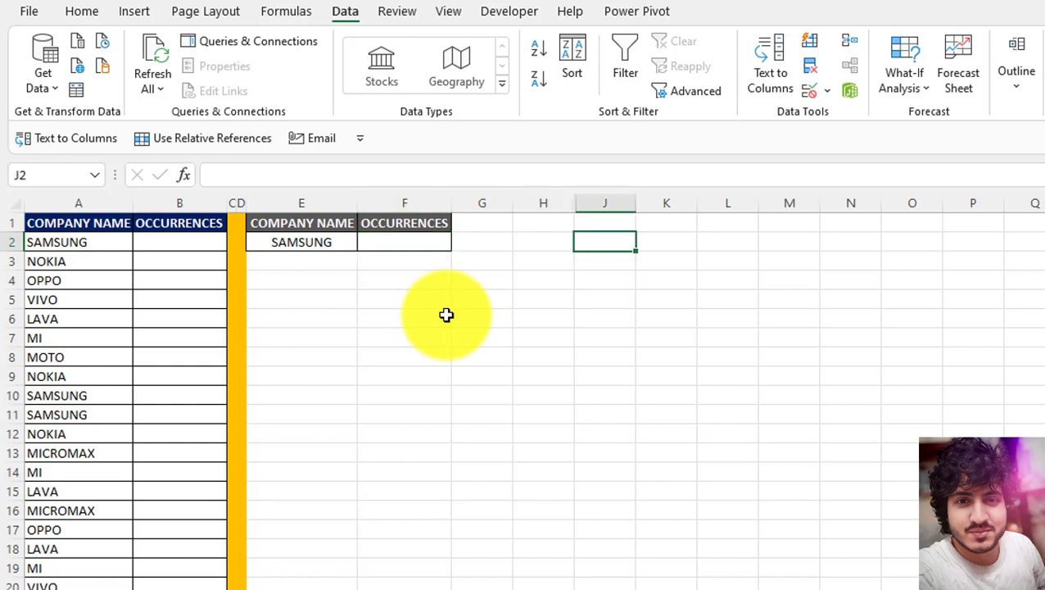
pyautogui.press('Up')
pyautogui.write('D')
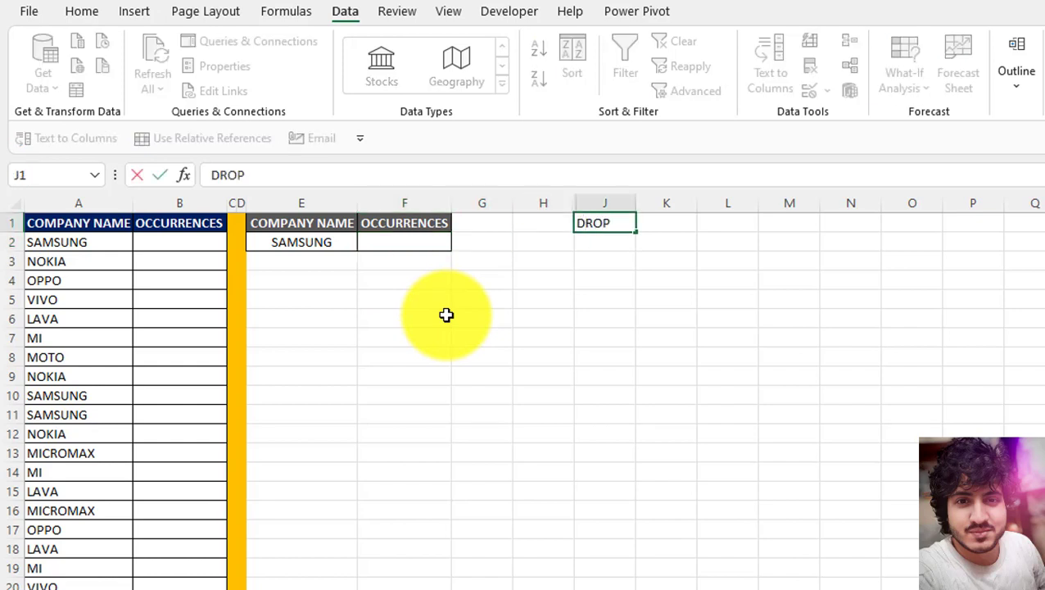
pyautogui.write('DOWN')
pyautogui.press('Return')
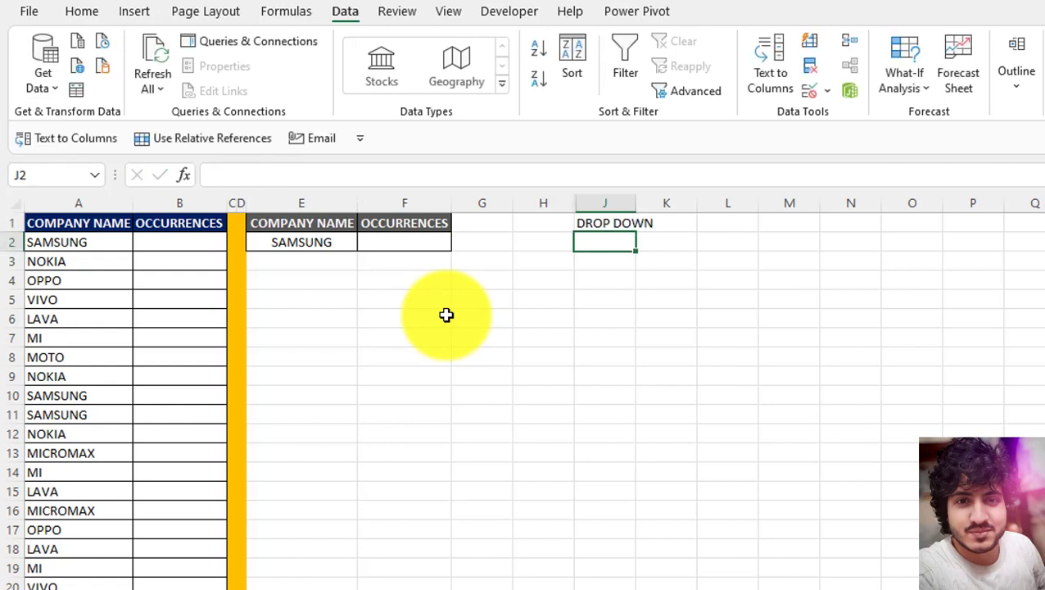
pyautogui.write('COUNT')
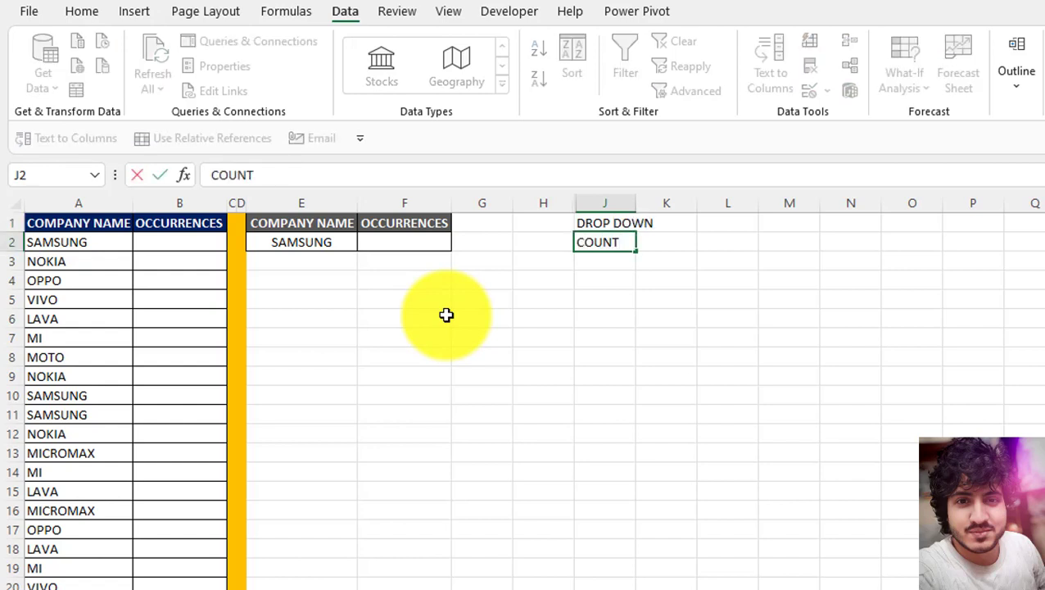
pyautogui.press('Return')
# Step: Define a named range for the company entries A2:A21, using a person's first name as the range name
pyautogui.press('Left')
pyautogui.press('Left')
pyautogui.press('Left')
pyautogui.press('Up')
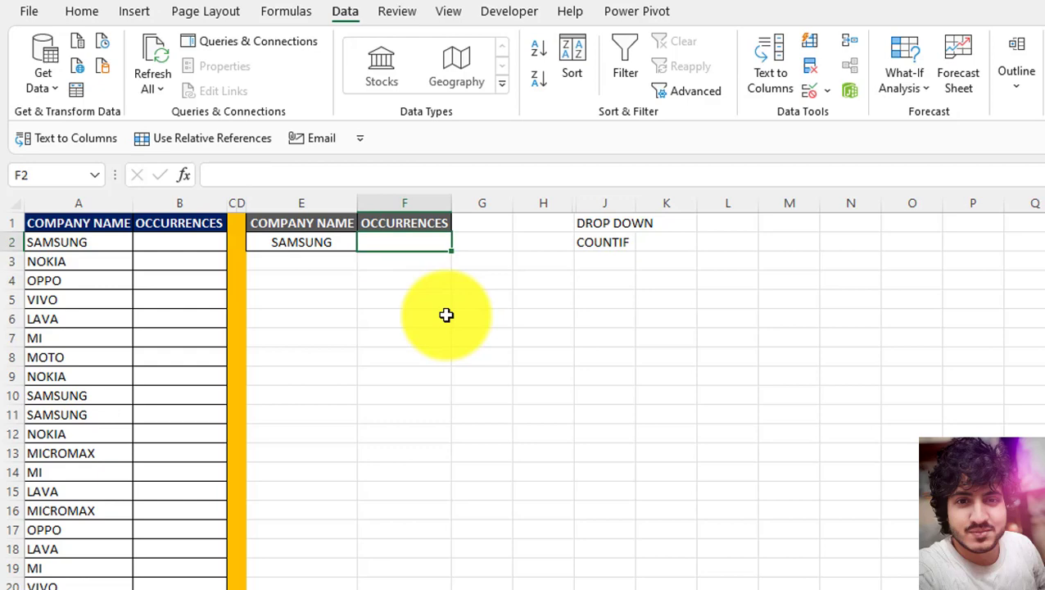
pyautogui.press('Left')
pyautogui.press('Left')
pyautogui.press('Left')
pyautogui.press('Left')
pyautogui.press('Left')
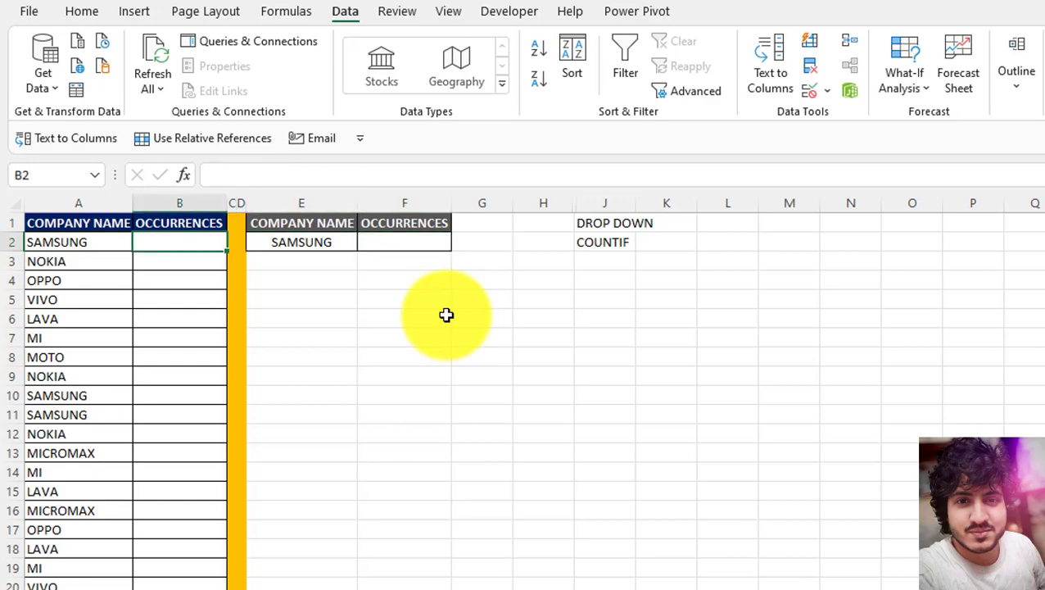
pyautogui.hotkey('ctrl', 'shift', 'Down')
pyautogui.hotkey('ctrl', 'Up')
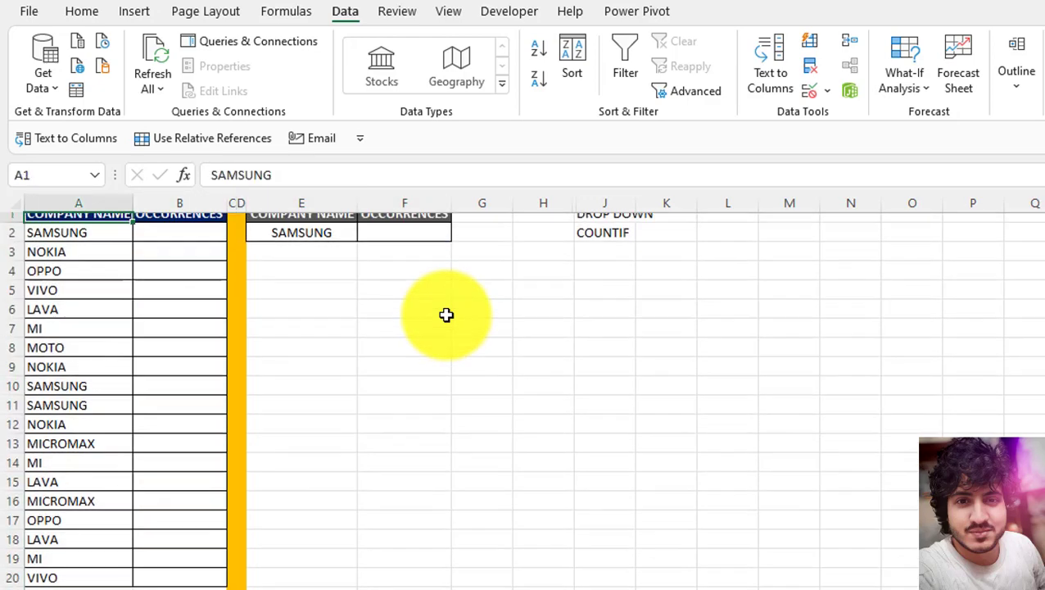
pyautogui.press('Down')
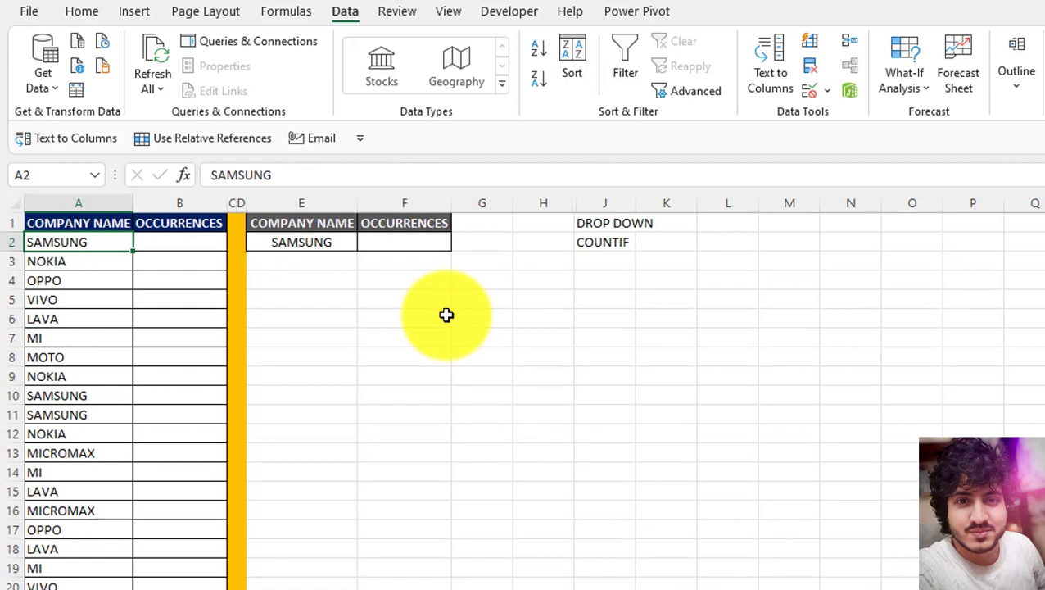
pyautogui.hotkey('ctrl', 'shift', 'Down')
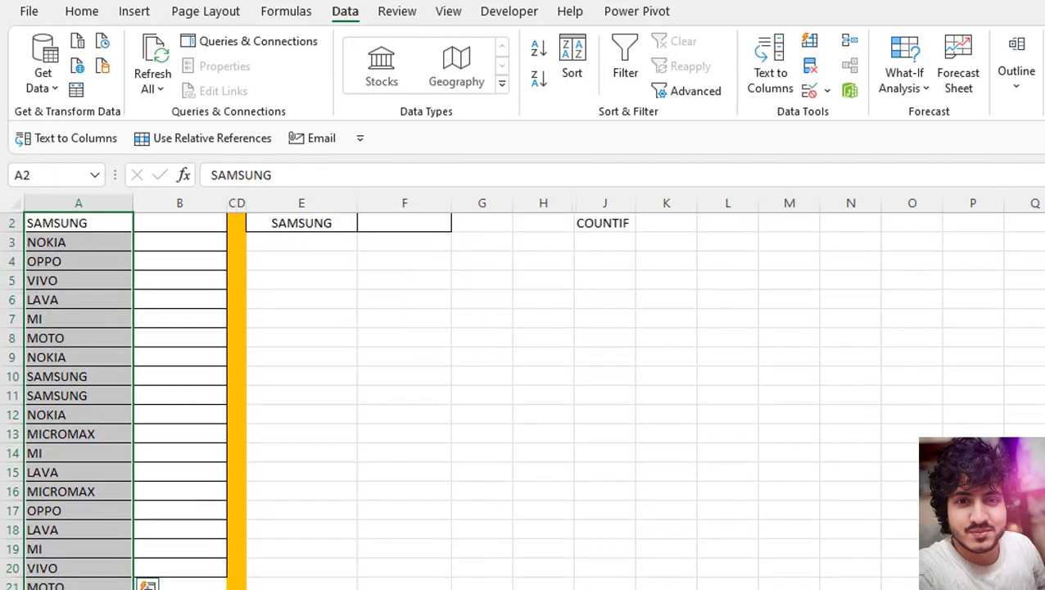
pyautogui.scroll(1, 524, 393)
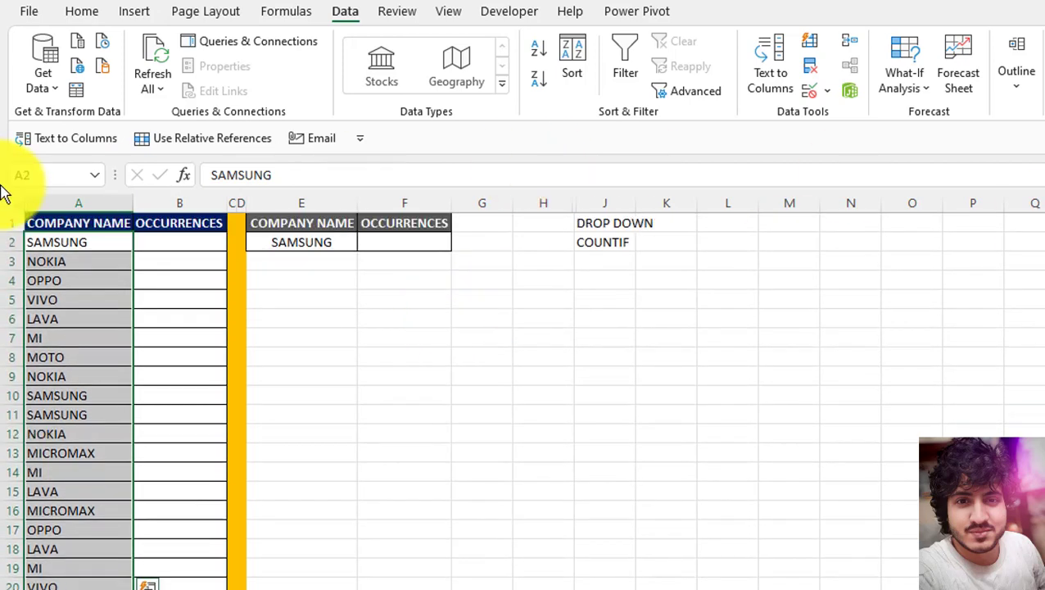
pyautogui.click(35, 176)
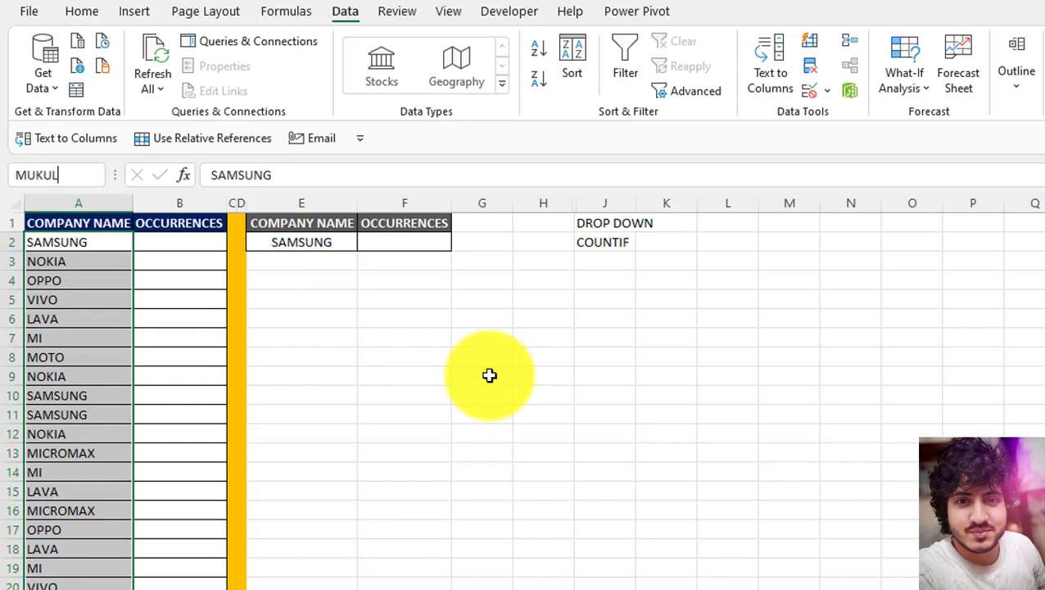
pyautogui.press('Return')
pyautogui.click(104, 246)
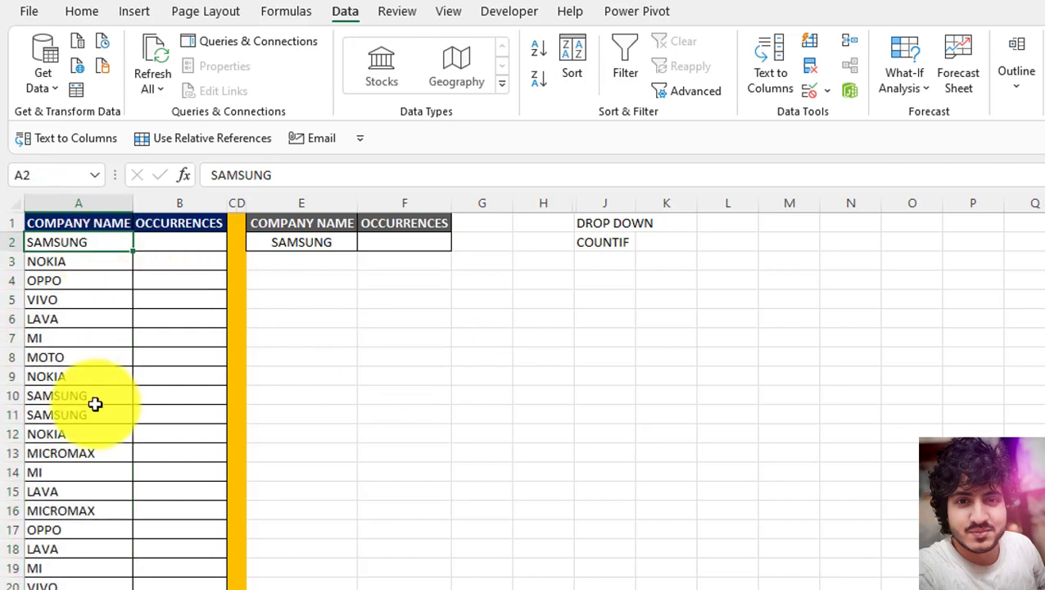
# Step: Enter a COUNTIF formula in F2 that counts the company chosen in E2 within the named company range
pyautogui.click(413, 244)
pyautogui.write('=COUNTIF')
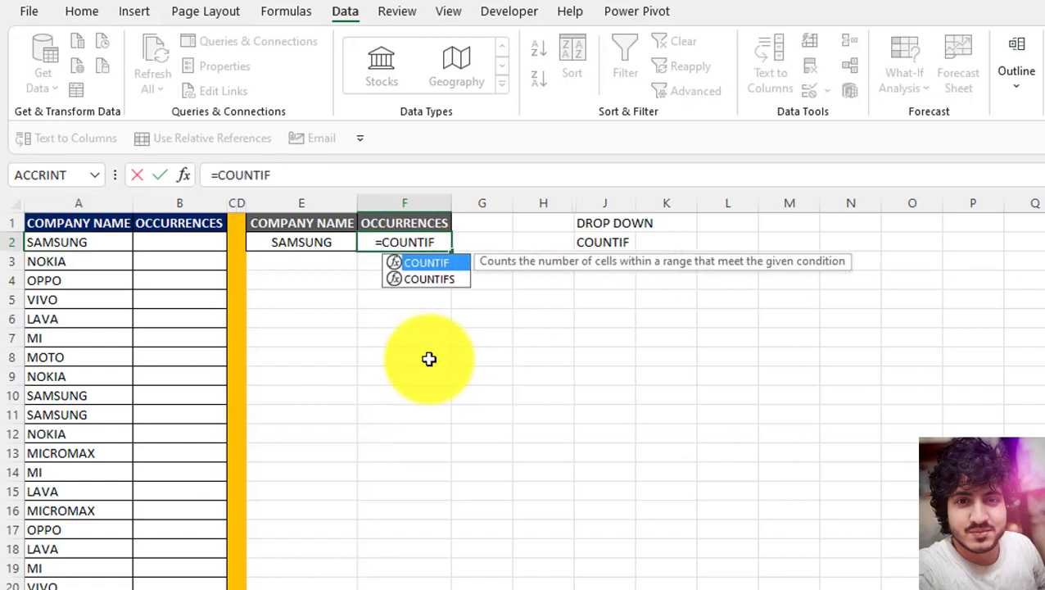
pyautogui.write('(')
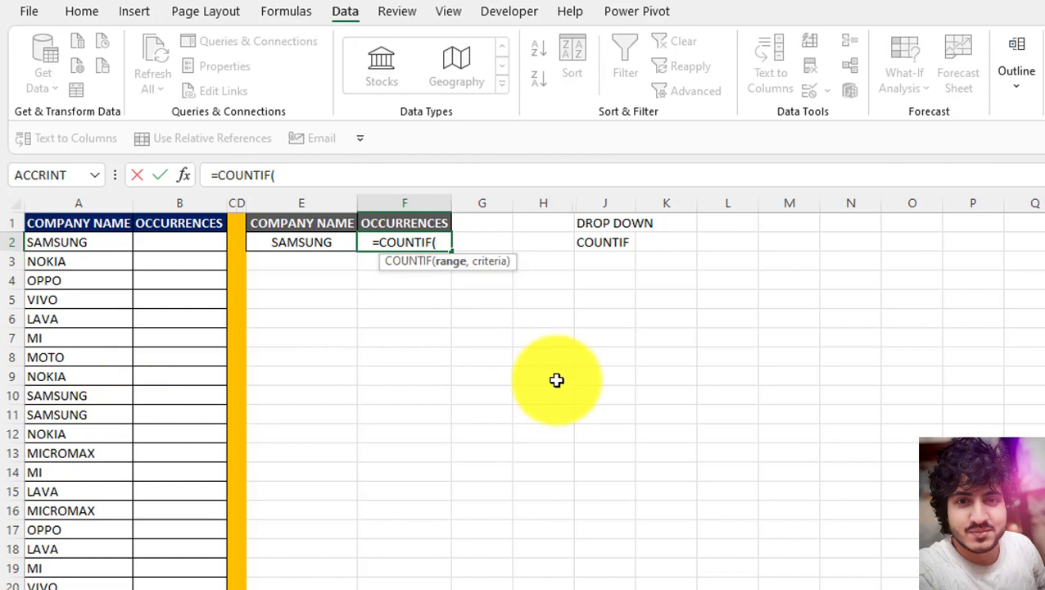
pyautogui.write('MUKUL')
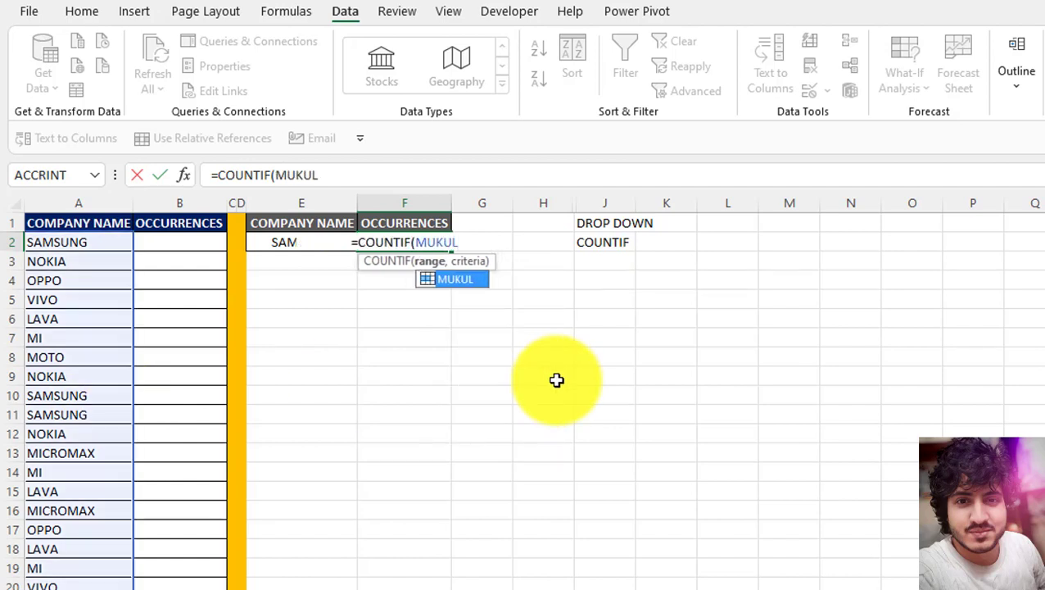
pyautogui.write(',')
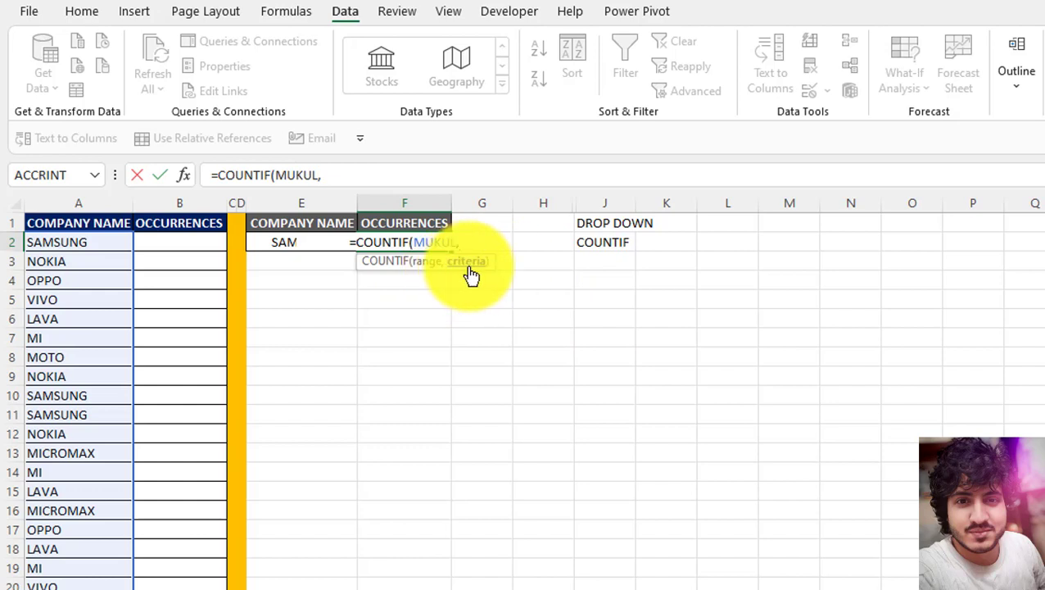
pyautogui.click(284, 243)
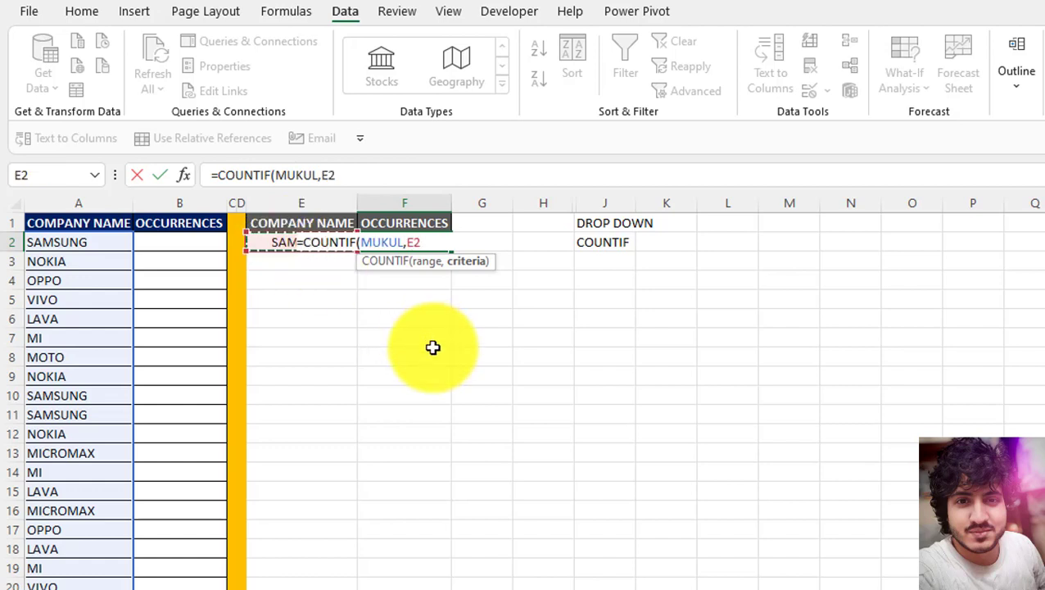
pyautogui.press('Return')
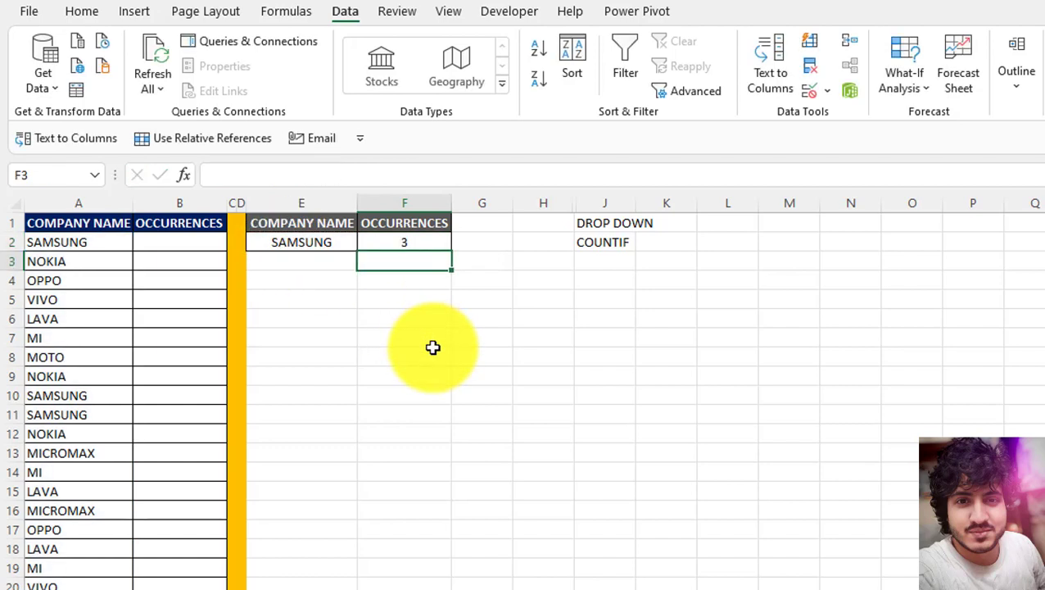
pyautogui.click(395, 247)
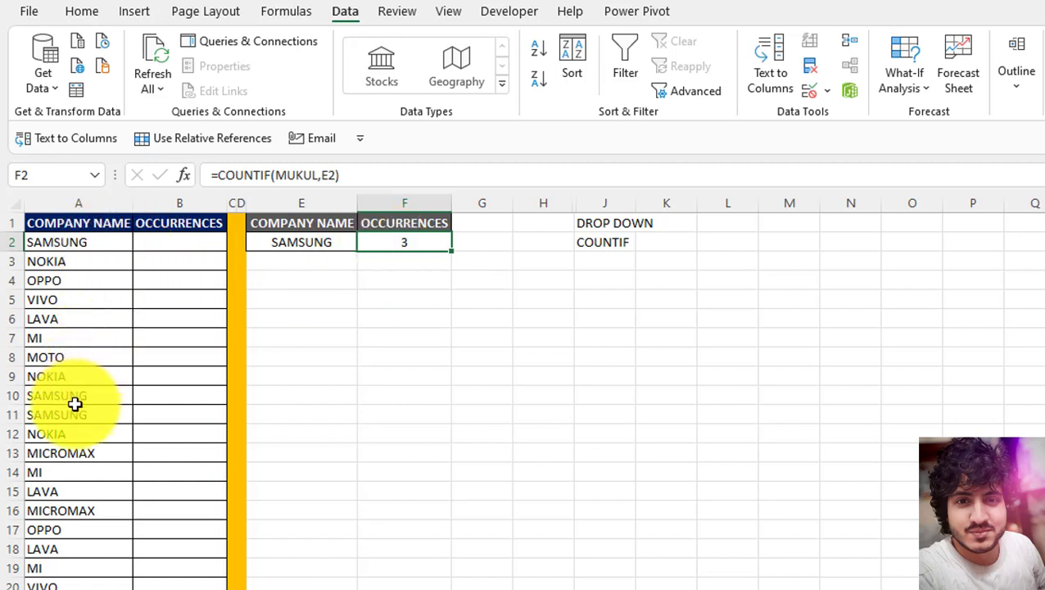
# Step: Test the count in F2 by choosing NOKIA and VIVO from the drop-down in E2
pyautogui.press('Left')
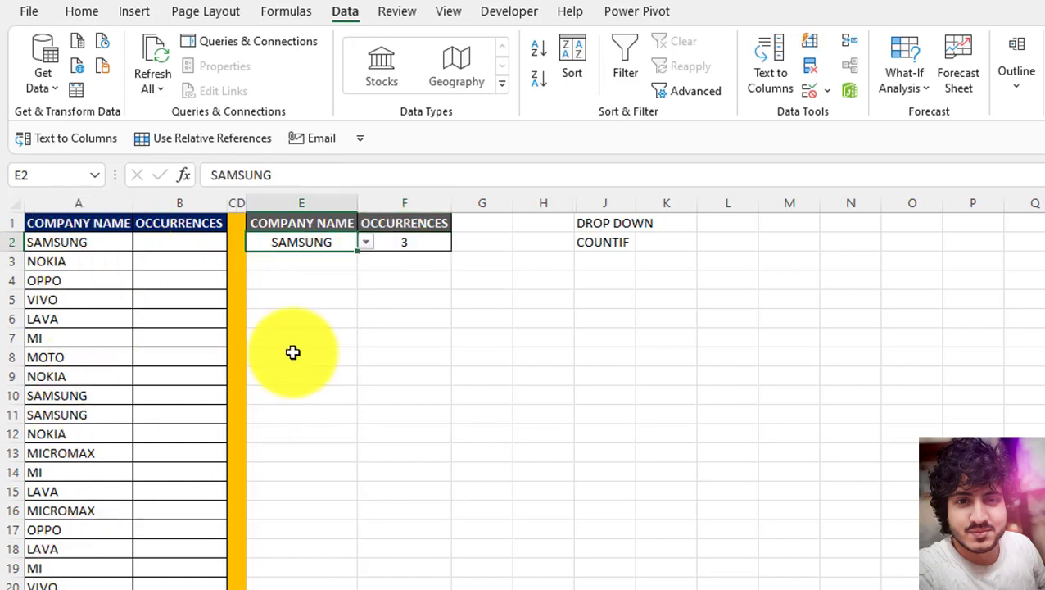
pyautogui.hotkey('alt', 'Down')
pyautogui.press('Escape')
pyautogui.press('Right')
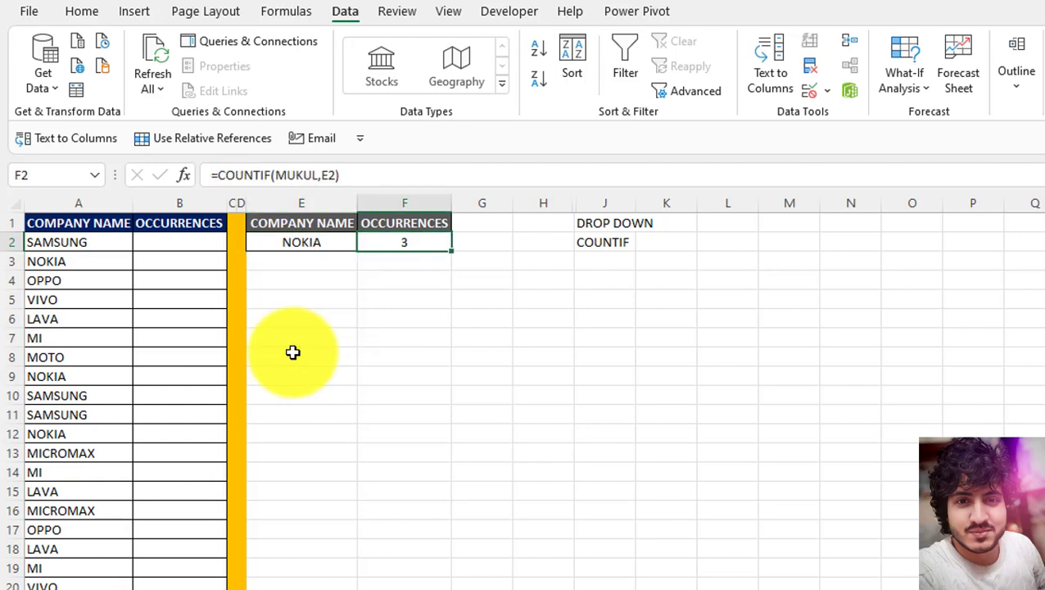
pyautogui.press('Left')
pyautogui.hotkey('alt', 'Down')
pyautogui.press('Down')
pyautogui.press('Down')
pyautogui.press('Return')
pyautogui.press('Right')
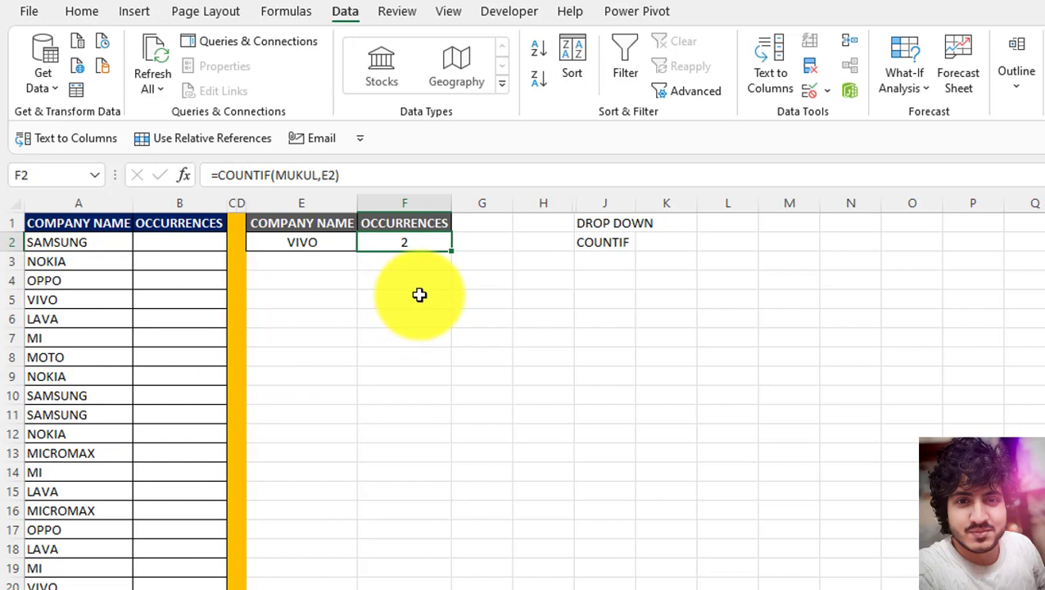
# Step: Set the company drop-down in E2 back to SAMSUNG
pyautogui.click(322, 244)
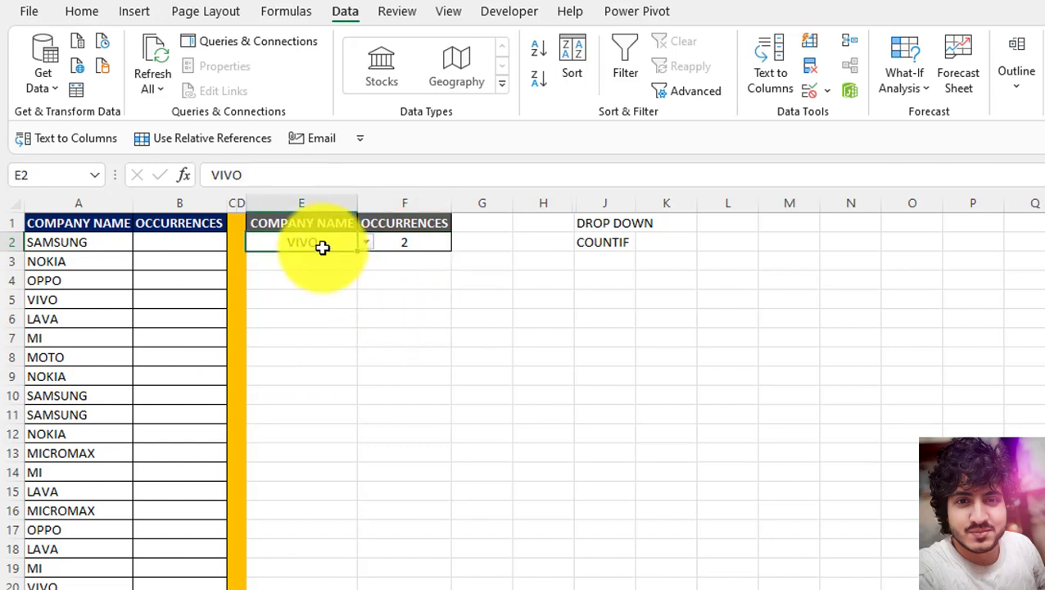
pyautogui.click(335, 319)
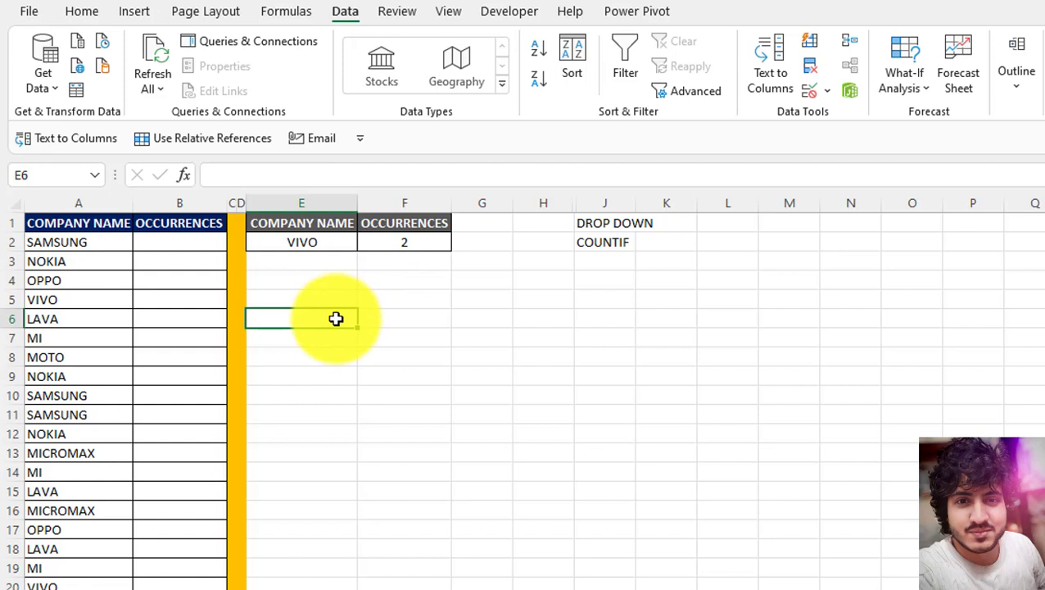
pyautogui.click(197, 434)
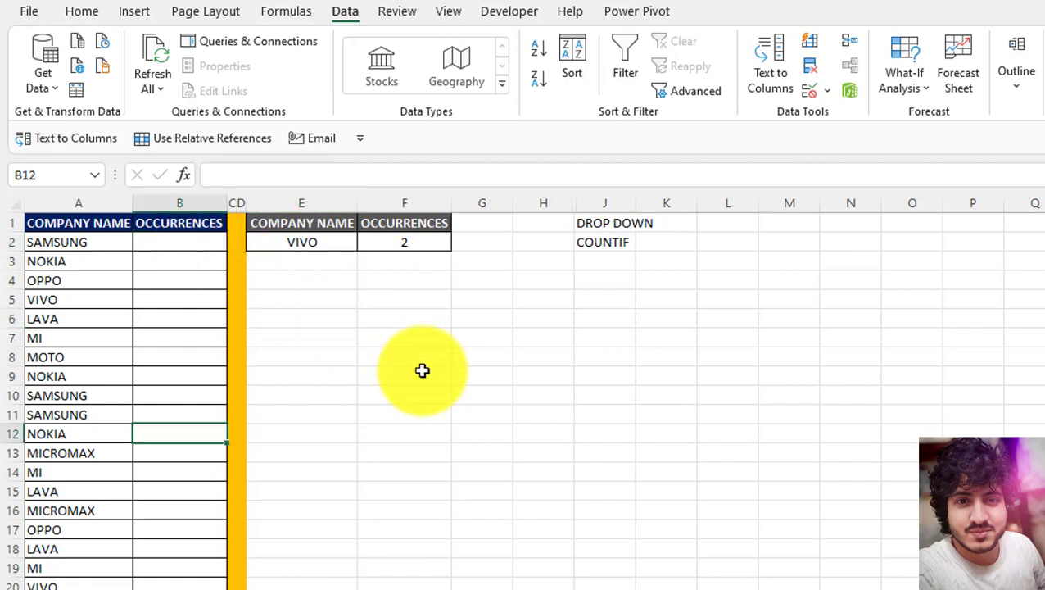
pyautogui.click(297, 241)
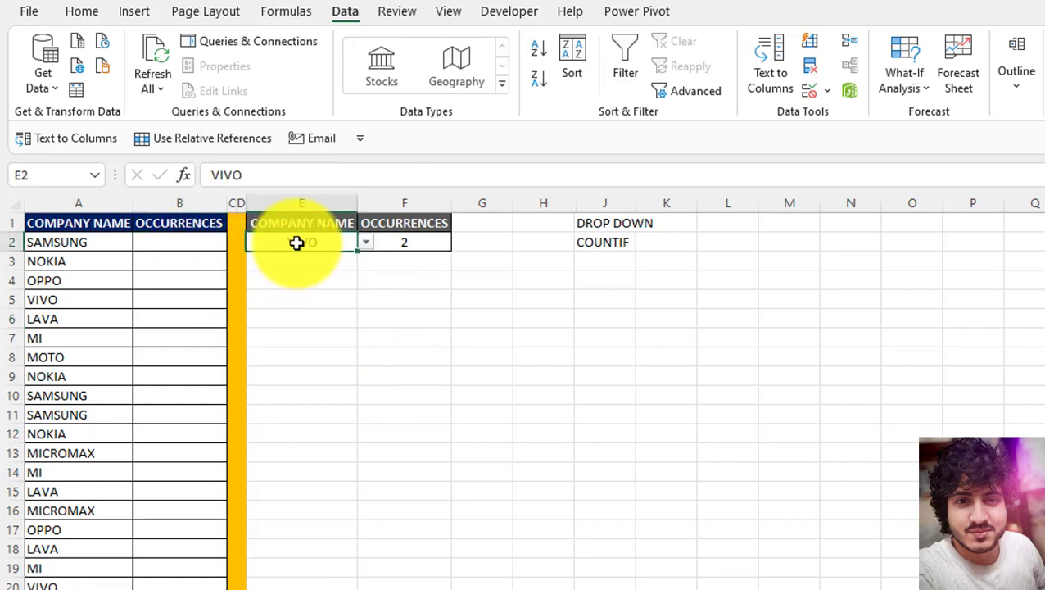
pyautogui.click(365, 245)
pyautogui.click(345, 256)
# Step: Look through the OCCURRENCES cells in column B beside the company entries, particularly the SAMSUNG rows
pyautogui.click(164, 247)
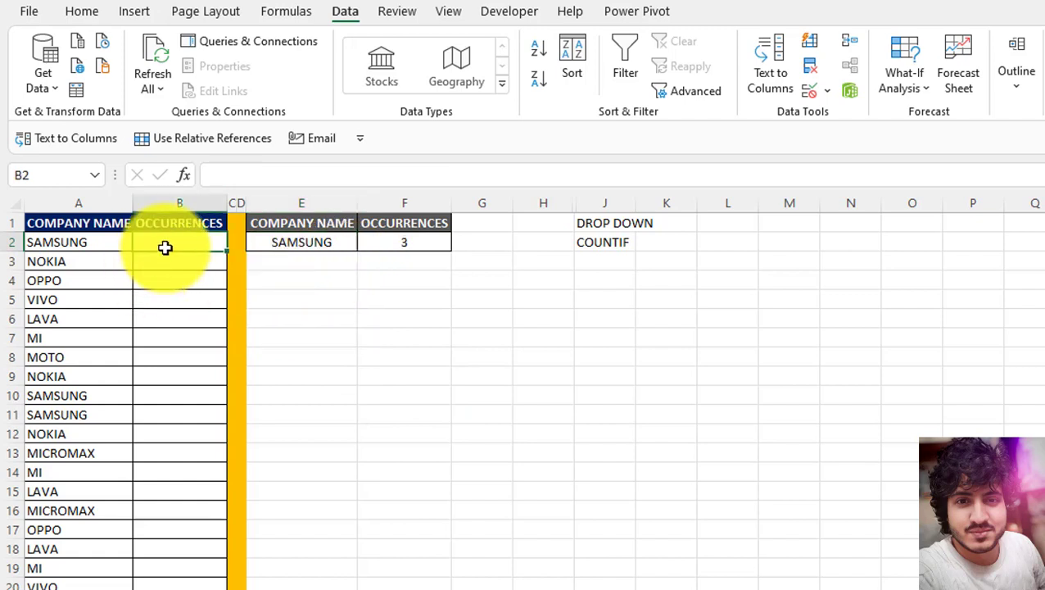
pyautogui.press('Down')
pyautogui.press('Down')
pyautogui.press('Down')
pyautogui.press('Down')
pyautogui.press('Down')
pyautogui.press('Down')
pyautogui.press('Down')
pyautogui.press('Down')
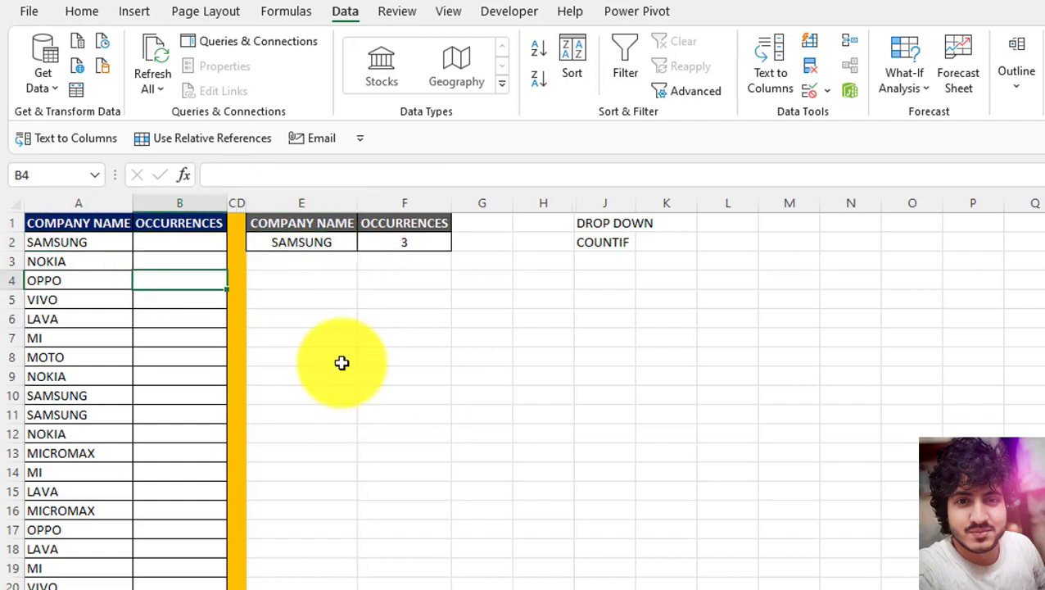
pyautogui.press('Down')
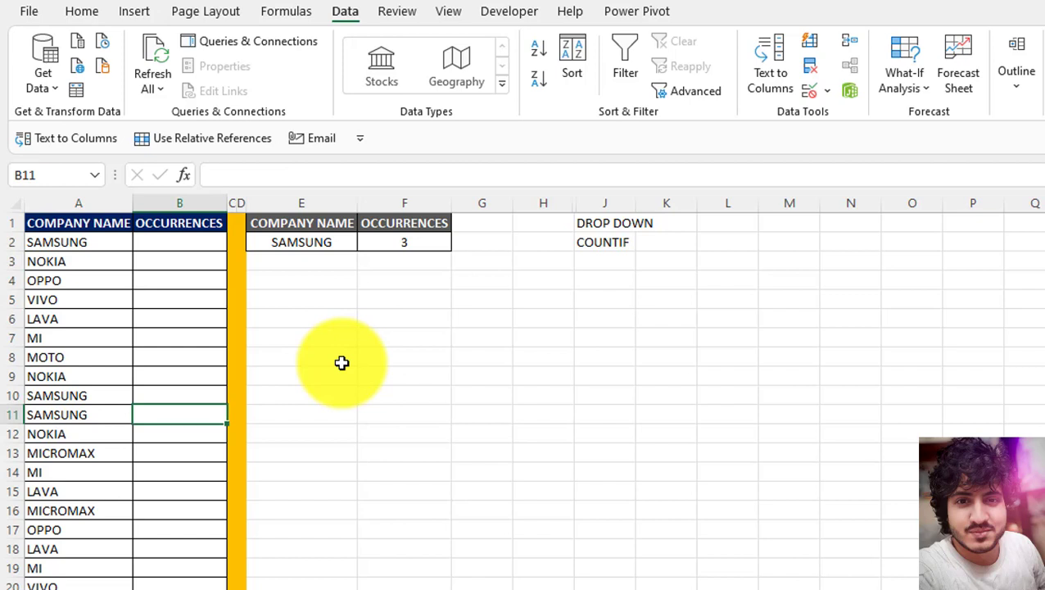
pyautogui.press('Up')
pyautogui.press('Up')
pyautogui.press('Up')
pyautogui.press('Up')
pyautogui.press('Up')
pyautogui.press('Up')
pyautogui.press('Up')
pyautogui.press('Up')
pyautogui.press('Up')
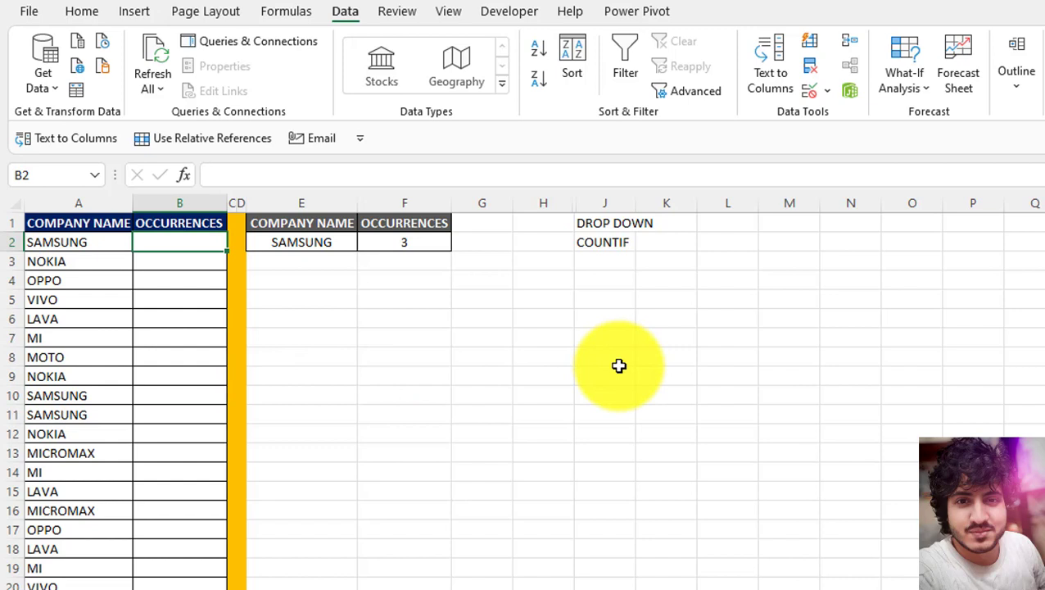
# Step: Add the note IF in cell J3, below the COUNTIF note
pyautogui.press('Right')
pyautogui.press('Right')
pyautogui.press('Right')
pyautogui.press('Right')
pyautogui.press('Right')
pyautogui.press('Right')
pyautogui.press('Right')
pyautogui.press('Right')
pyautogui.press('Right')
pyautogui.press('Right')
pyautogui.press('Down')
pyautogui.press('Left')
pyautogui.press('Left')
pyautogui.press('Left')
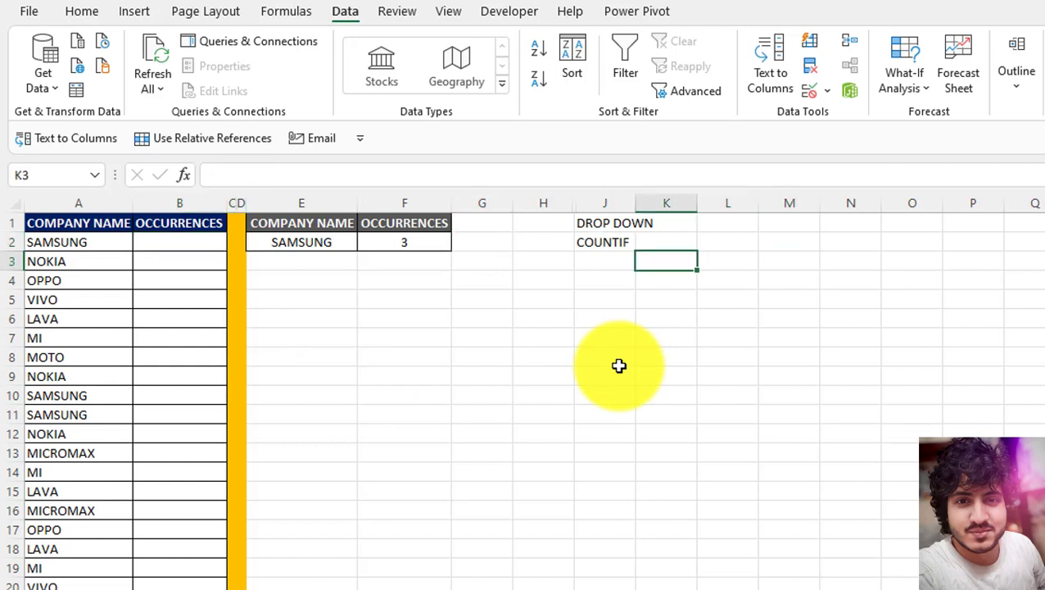
pyautogui.write('IF')
# Step: Write the formula =IF(A2=E2,TRUE,FALSE) in B2 to test whether the row's company matches the chosen one
pyautogui.press('Left')
pyautogui.press('Left')
pyautogui.press('Left')
pyautogui.press('Left')
pyautogui.press('Left')
pyautogui.press('Left')
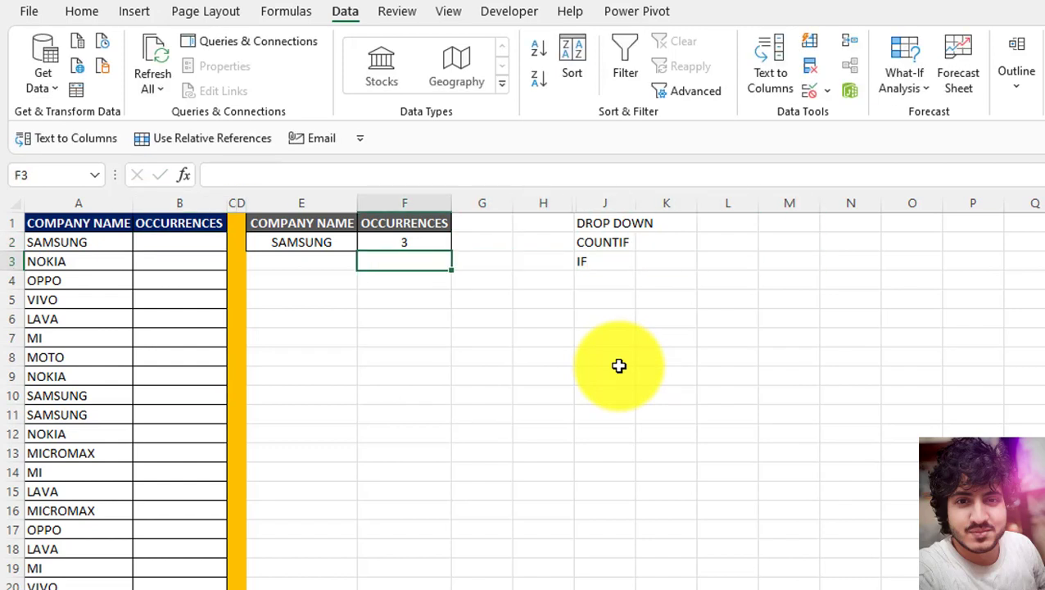
pyautogui.press('Up')
pyautogui.press('Left')
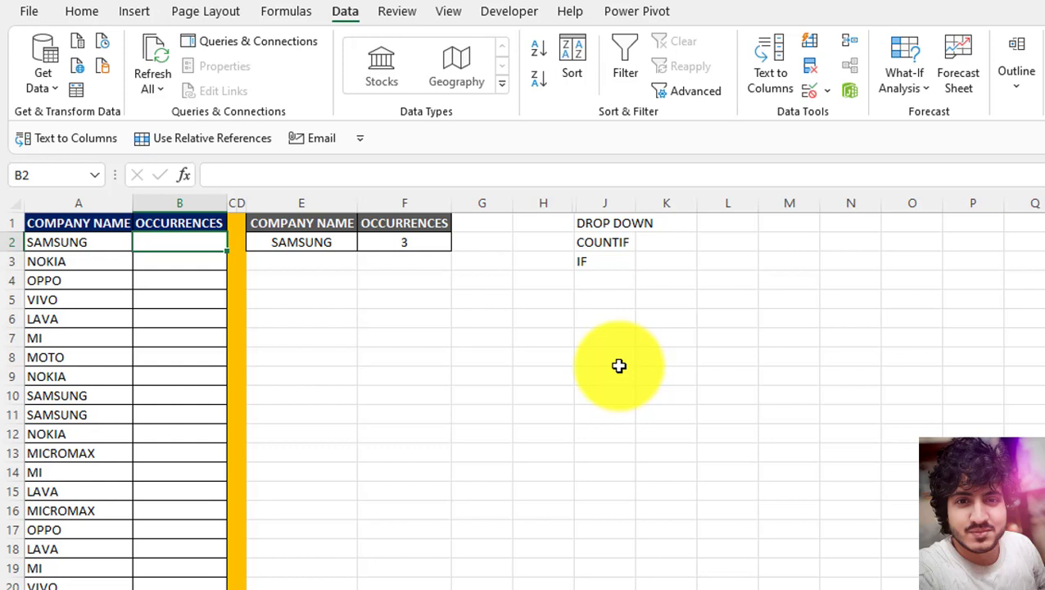
pyautogui.write('=')
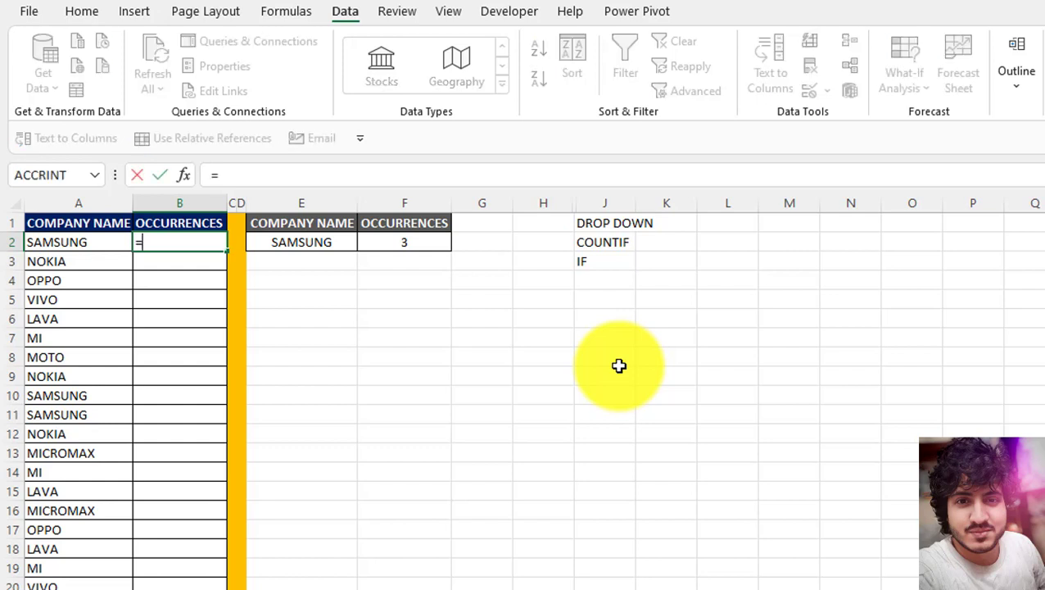
pyautogui.write('IF(')
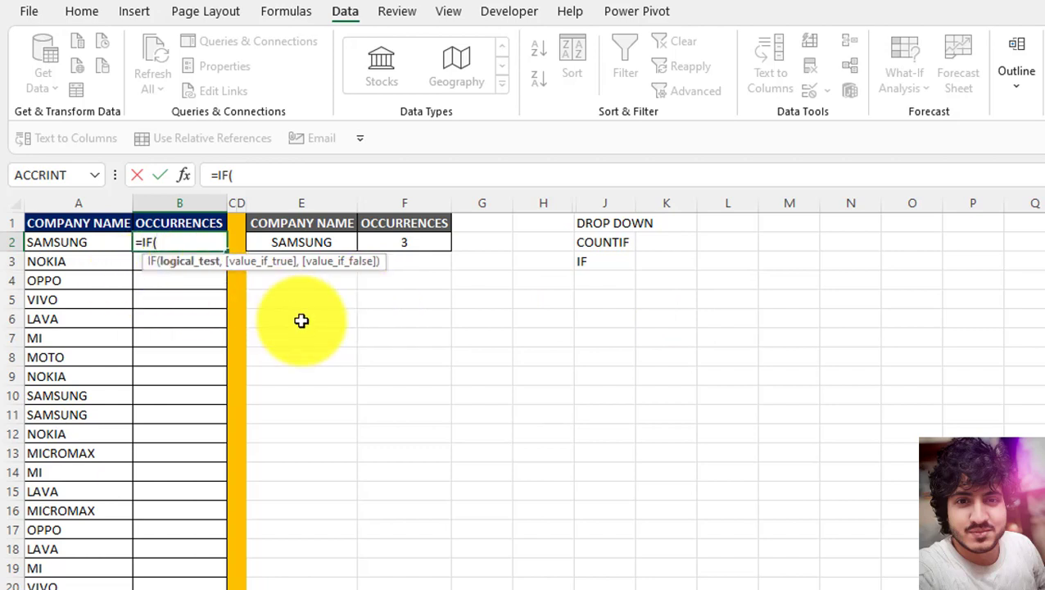
pyautogui.click(72, 243)
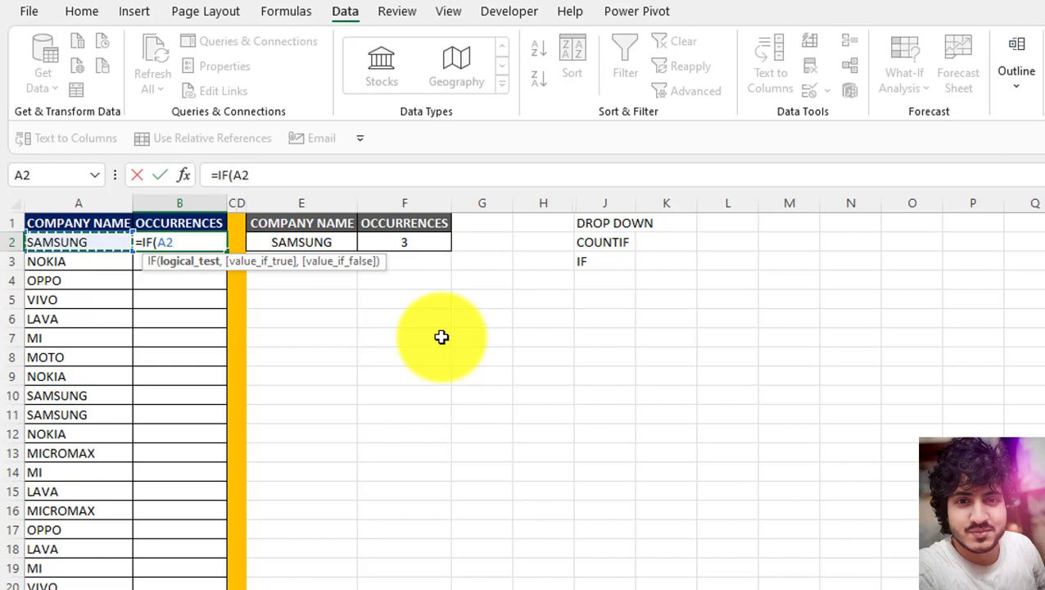
pyautogui.write('=')
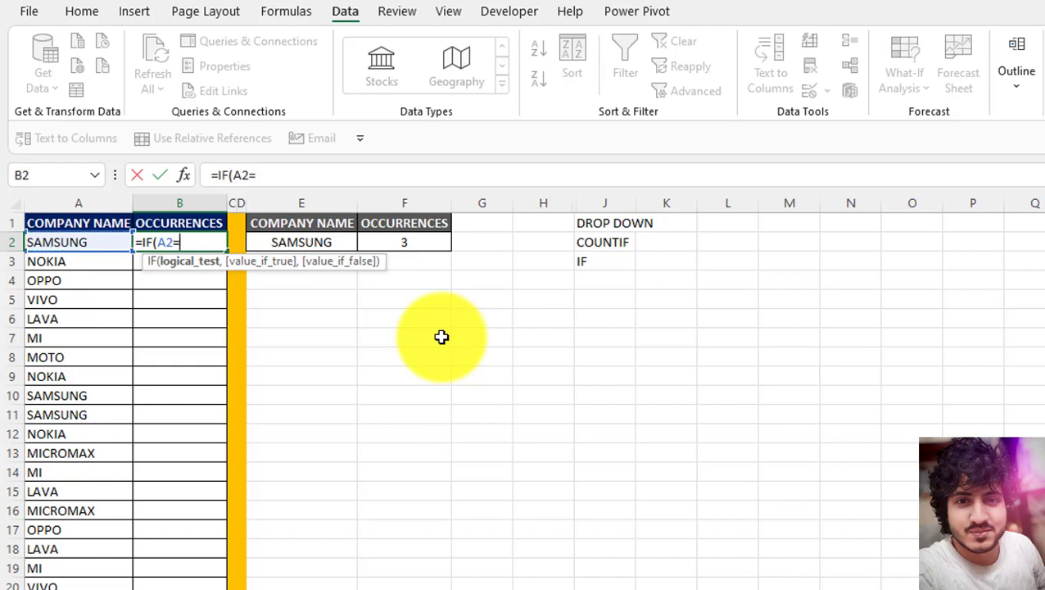
pyautogui.click(329, 241)
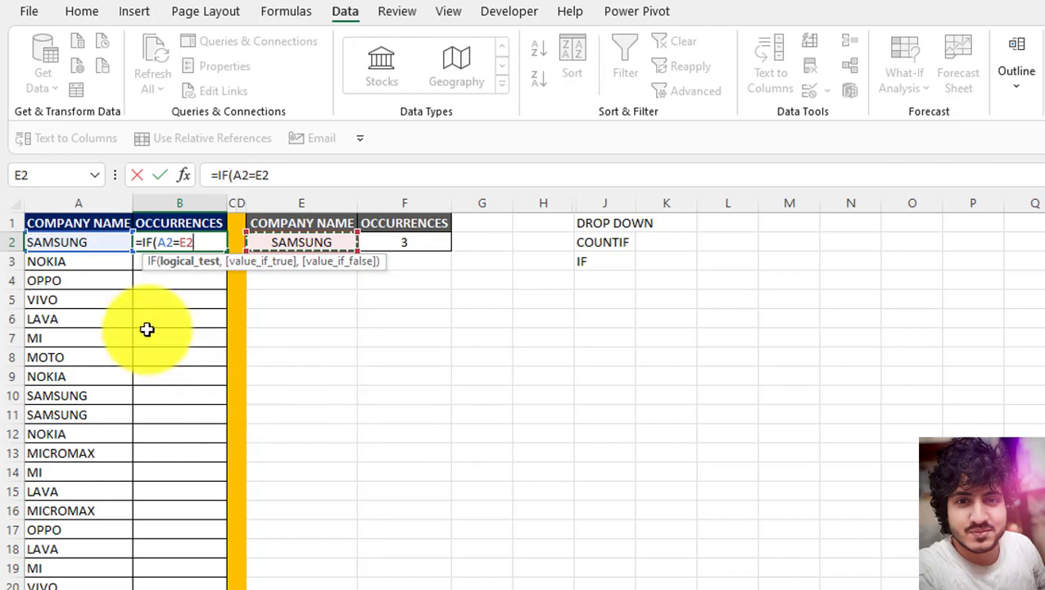
pyautogui.write(',')
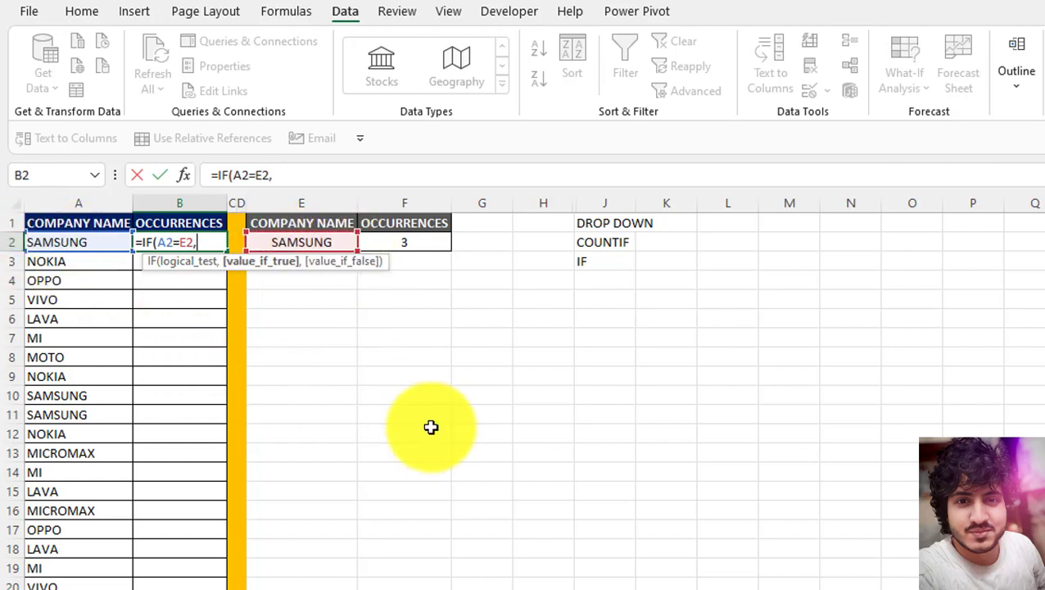
pyautogui.write('TRU')
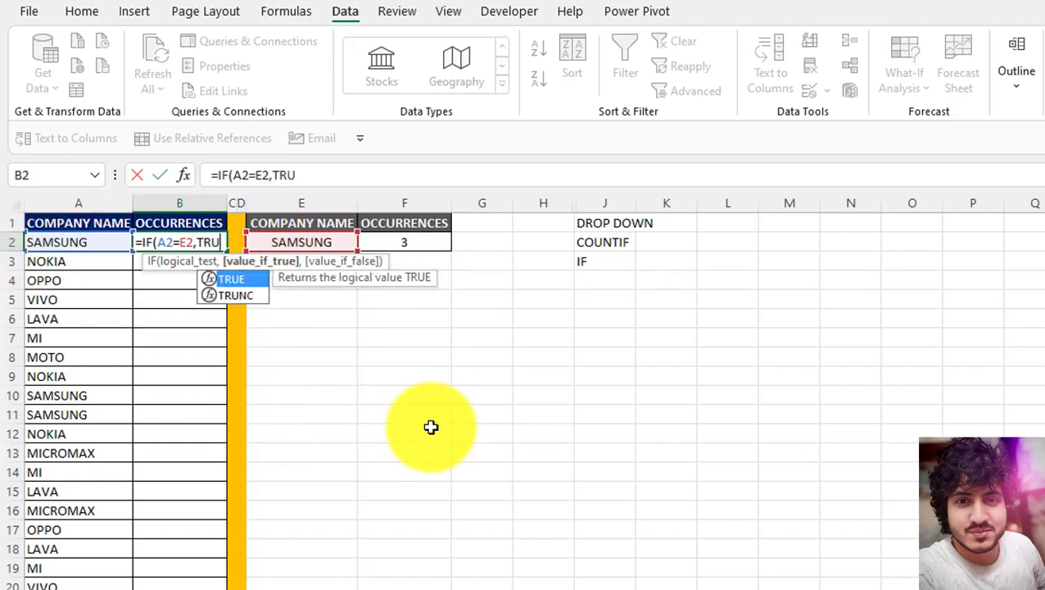
pyautogui.write('E,FALSE')
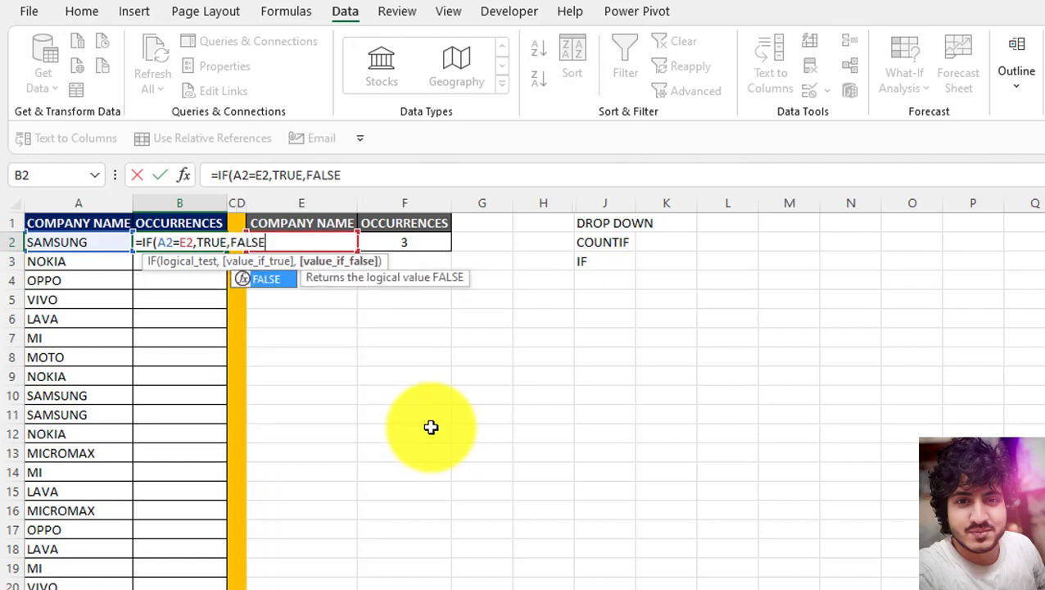
pyautogui.write(')')
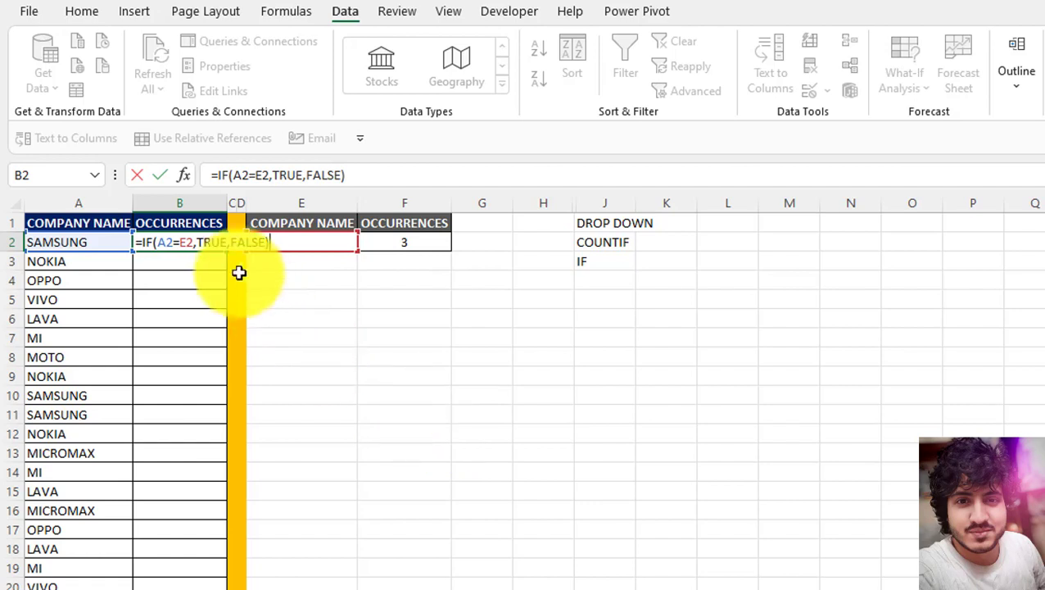
# Step: Make the E2 reference in B2's IF formula absolute as $E$2 and commit the formula
pyautogui.click(204, 242)
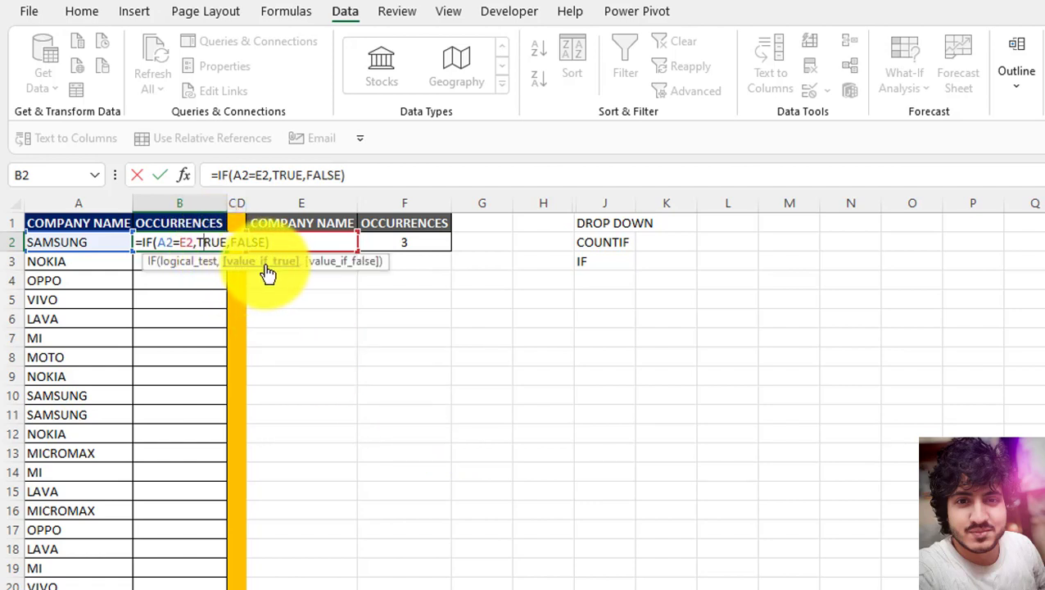
pyautogui.click(327, 262)
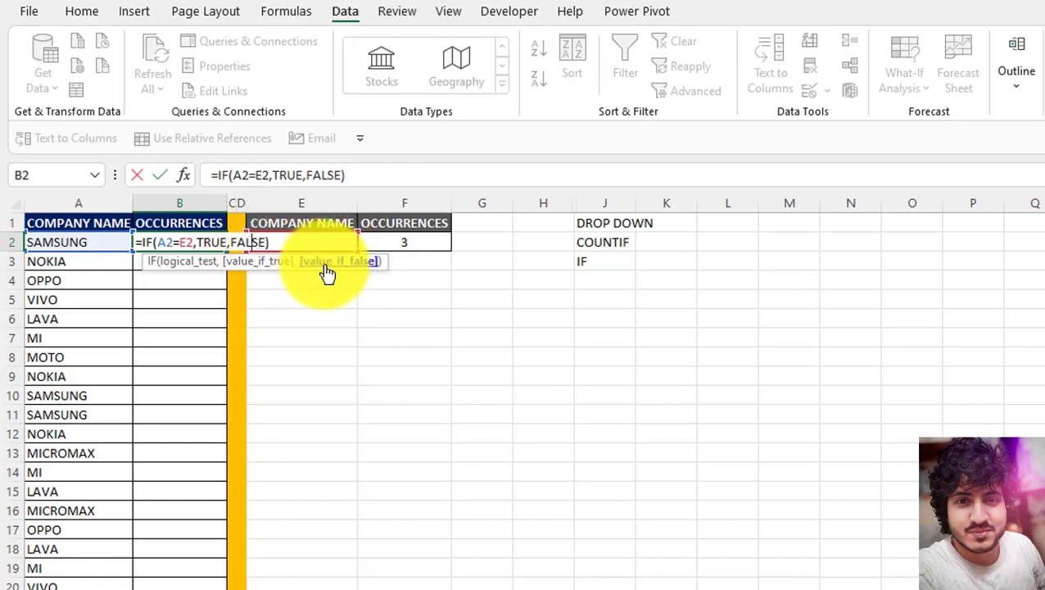
pyautogui.click(186, 244)
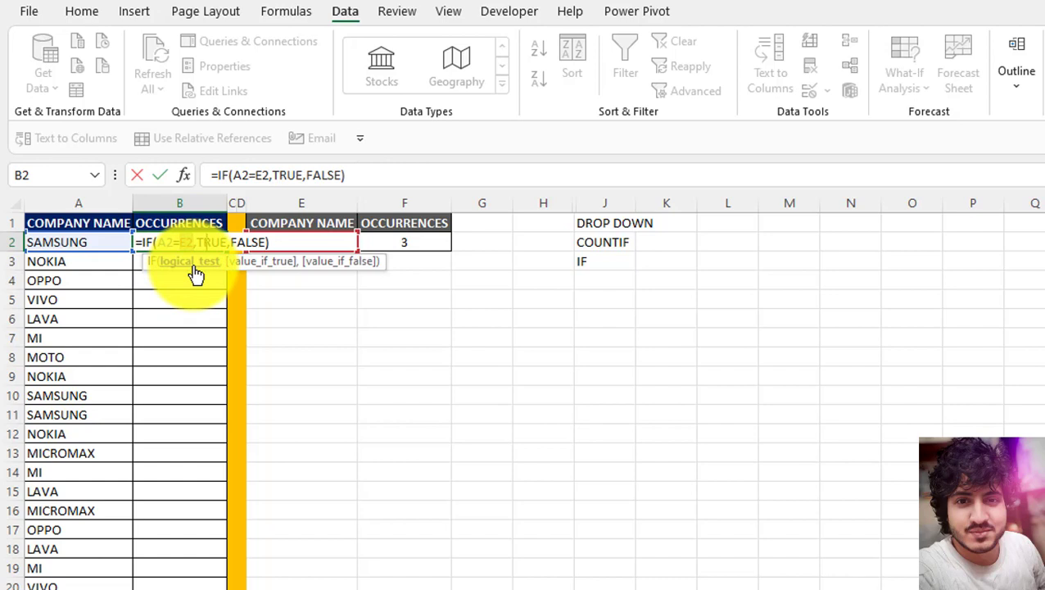
pyautogui.press('F4')
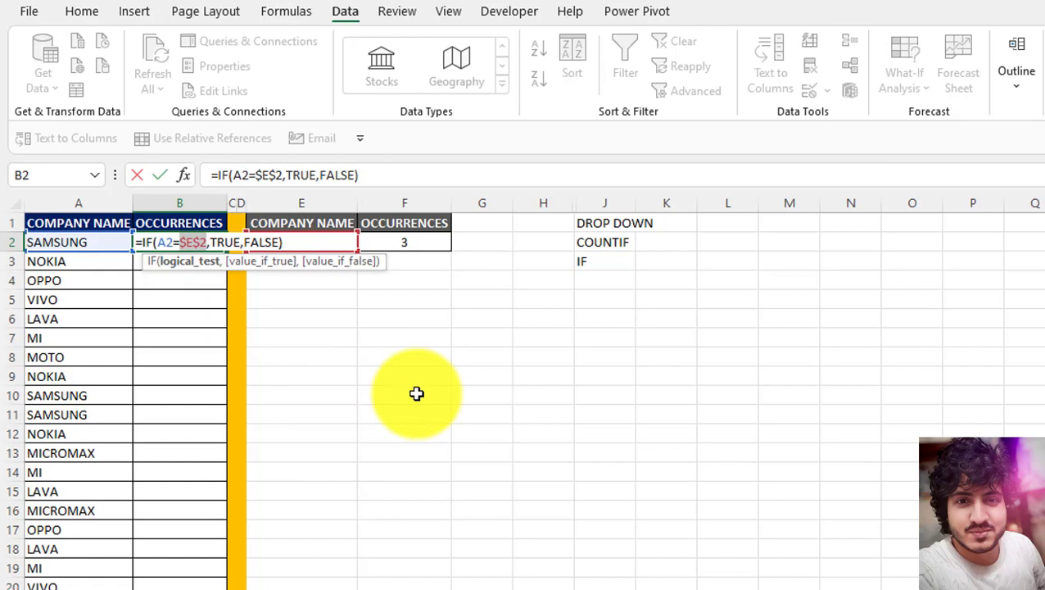
pyautogui.press('Return')
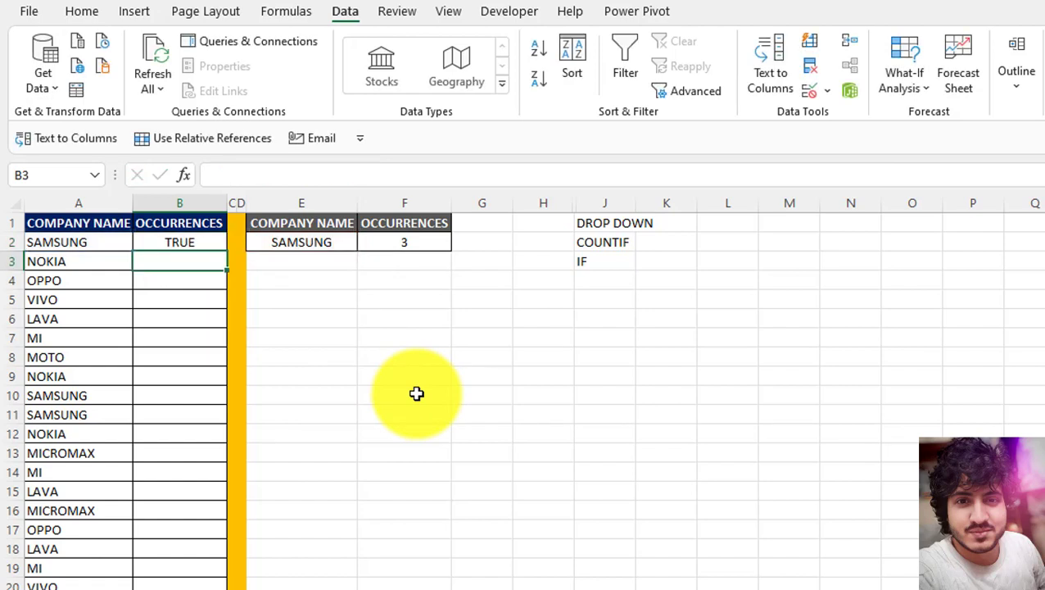
# Step: Fill B2's IF formula down the OCCURRENCES column beside all the listed companies
pyautogui.click(198, 241)
pyautogui.moveTo(225, 251); pyautogui.dragTo(205, 586)
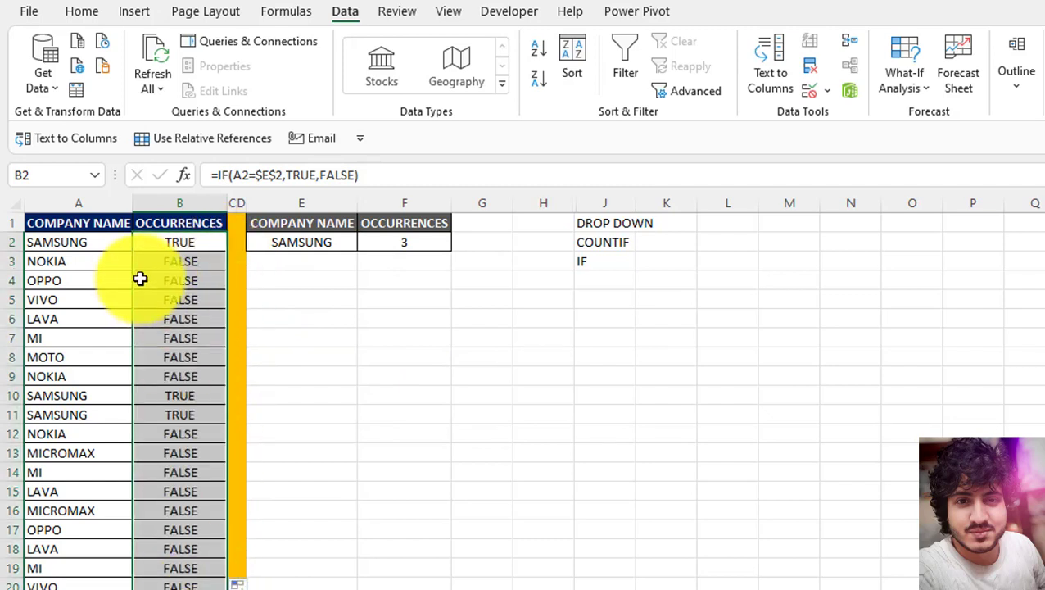
pyautogui.click(169, 248)
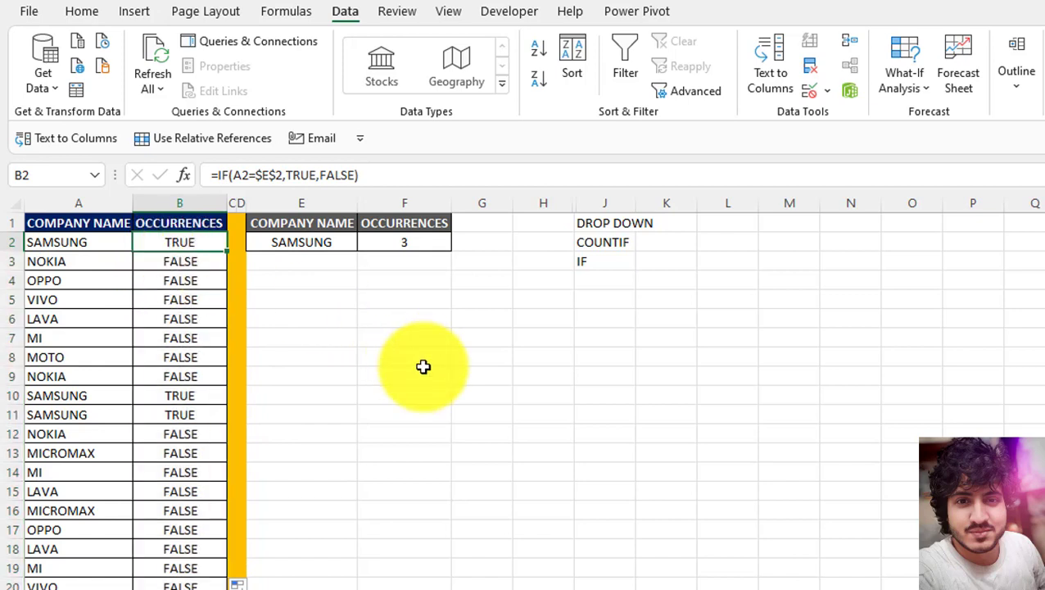
# Step: Look through the company names in column A and their IF results in column B, particularly the SAMSUNG rows
pyautogui.press('Left')
pyautogui.press('Down')
pyautogui.press('Down')
pyautogui.press('Down')
pyautogui.press('Down')
pyautogui.press('Down')
pyautogui.press('Down')
pyautogui.press('Down')
pyautogui.press('Down')
pyautogui.press('Down')
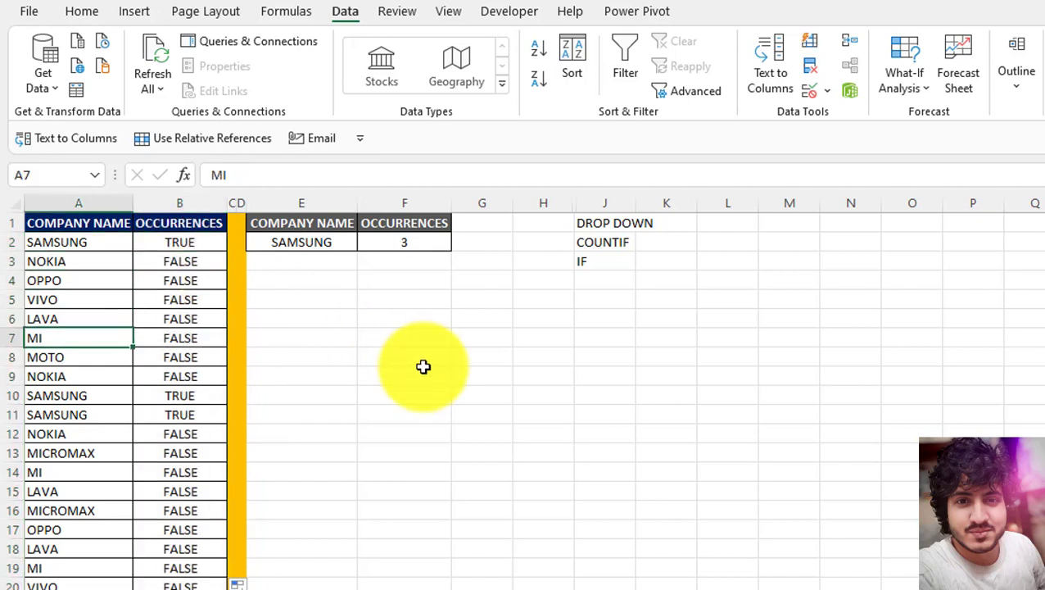
pyautogui.press('Right')
pyautogui.press('Up')
pyautogui.press('Left')
pyautogui.press('Down')
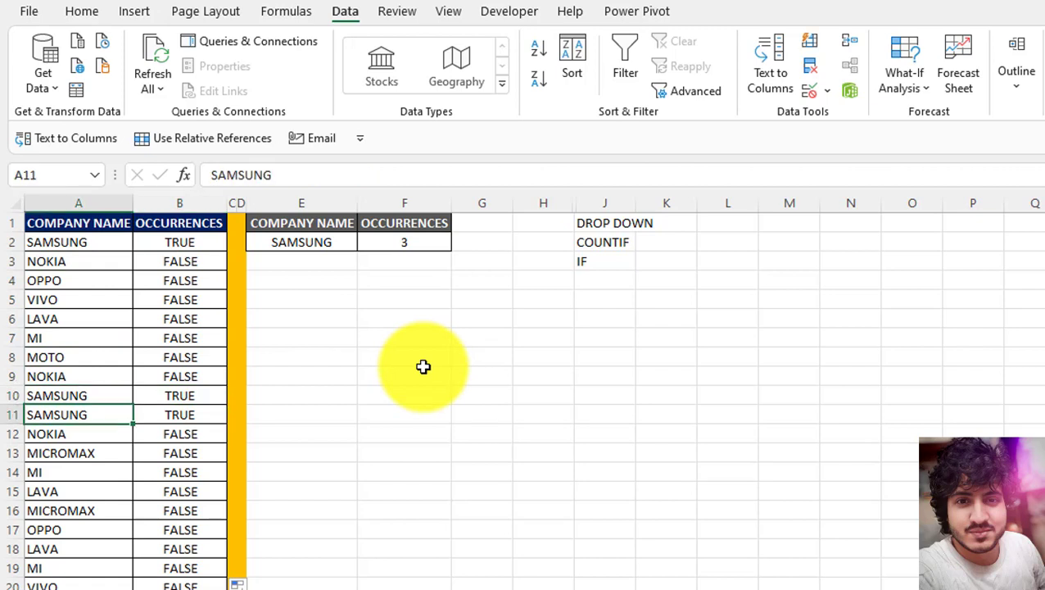
pyautogui.press('Right')
pyautogui.press('Up')
pyautogui.press('Up')
pyautogui.press('Up')
pyautogui.press('Up')
pyautogui.press('Up')
pyautogui.press('Up')
pyautogui.press('Up')
pyautogui.press('Up')
pyautogui.press('Up')
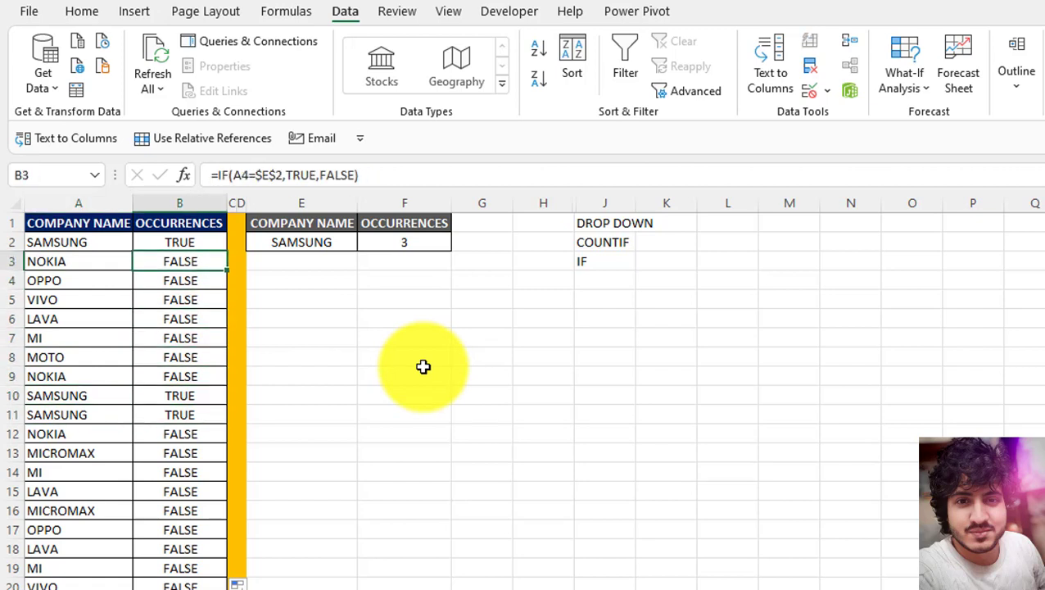
# Step: Add the note ABSOLUTE REFERENCE in cell J4, below the IF note
pyautogui.press('Right')
pyautogui.press('Right')
pyautogui.press('Right')
pyautogui.press('Right')
pyautogui.press('Right')
pyautogui.press('Right')
pyautogui.press('Right')
pyautogui.press('Right')
pyautogui.press('Down')
pyautogui.press('Down')
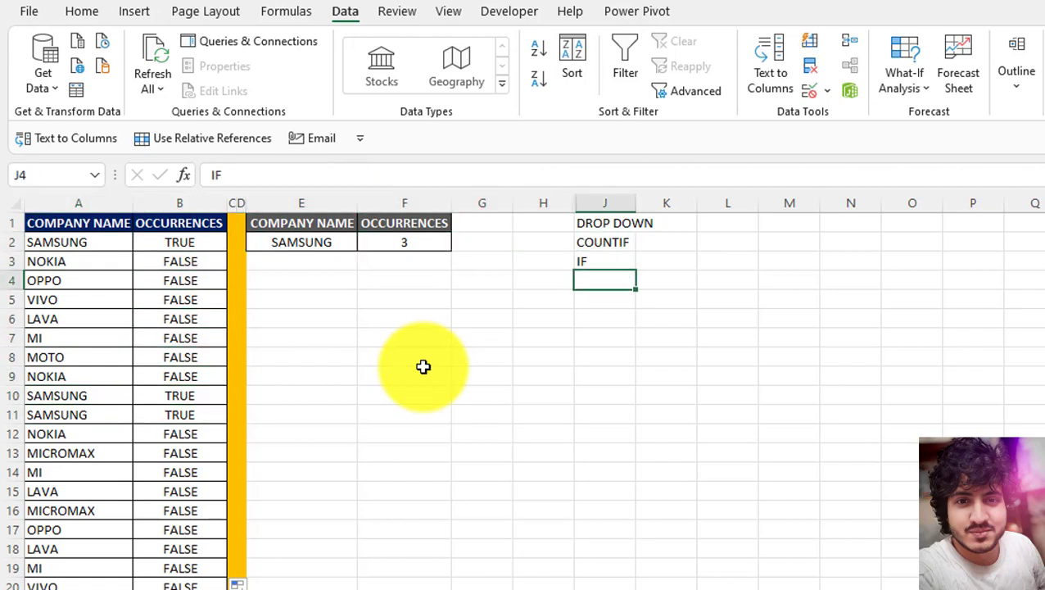
pyautogui.write('ABSOLU')
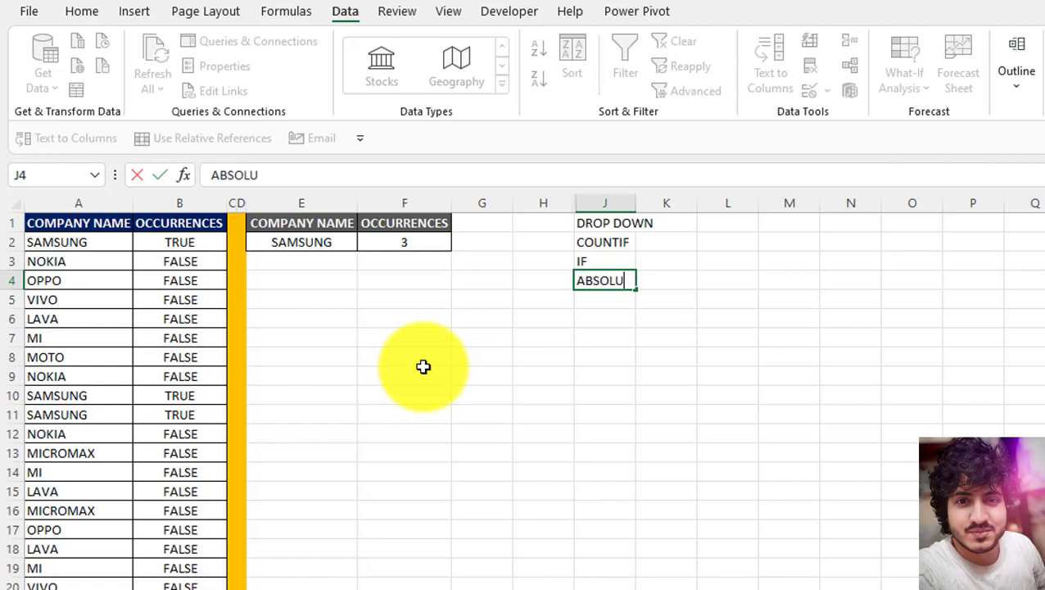
pyautogui.write('TE REFER')
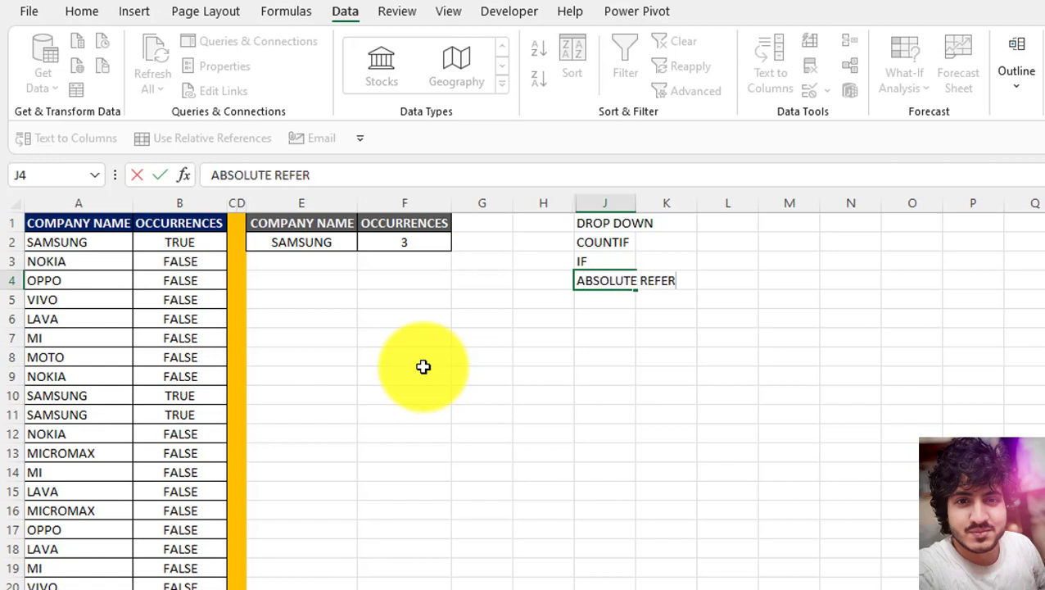
pyautogui.write('ENCE')
pyautogui.press('Return')
# Step: Enter a $ sign in cell L4 beside the ABSOLUTE REFERENCE note
pyautogui.press('Left')
pyautogui.press('Left')
pyautogui.press('Left')
pyautogui.press('Left')
pyautogui.press('Left')
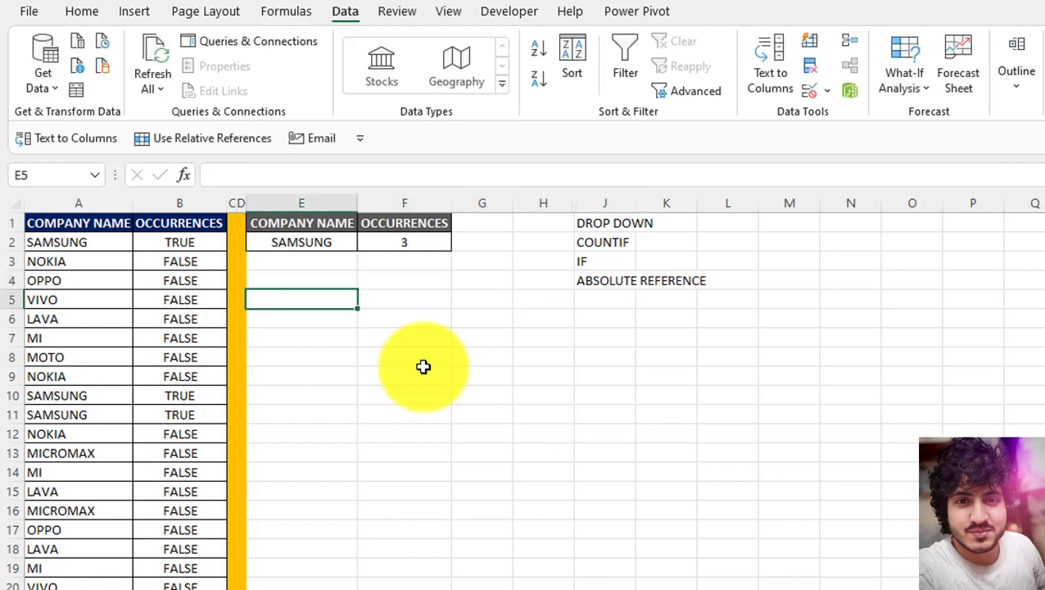
pyautogui.press('Right')
pyautogui.press('Right')
pyautogui.press('Right')
pyautogui.press('Right')
pyautogui.press('Right')
pyautogui.press('Up')
pyautogui.press('Right')
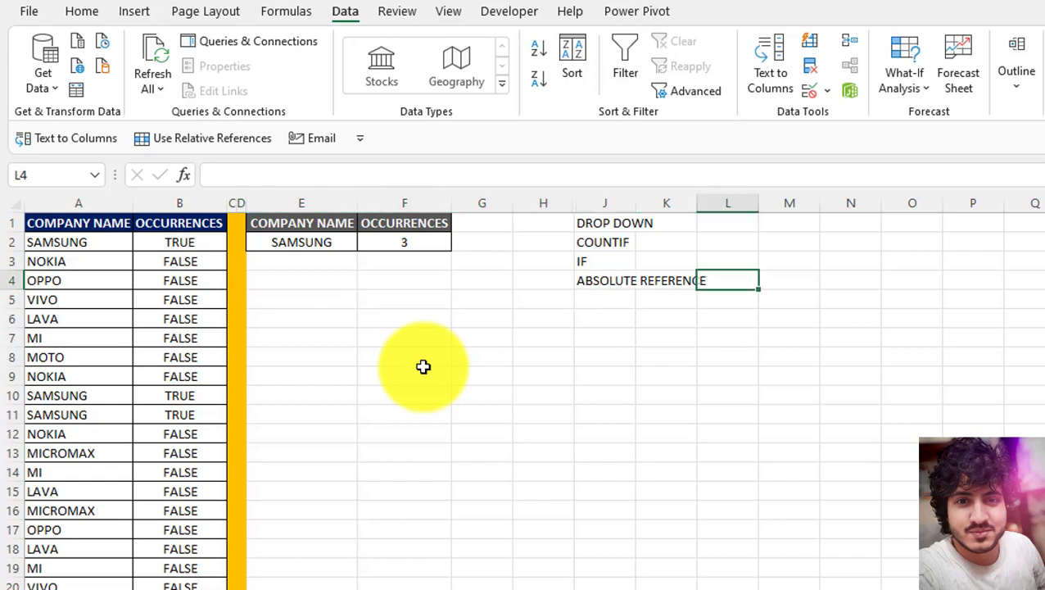
pyautogui.write('$')
pyautogui.press('Return')
pyautogui.press('Left')
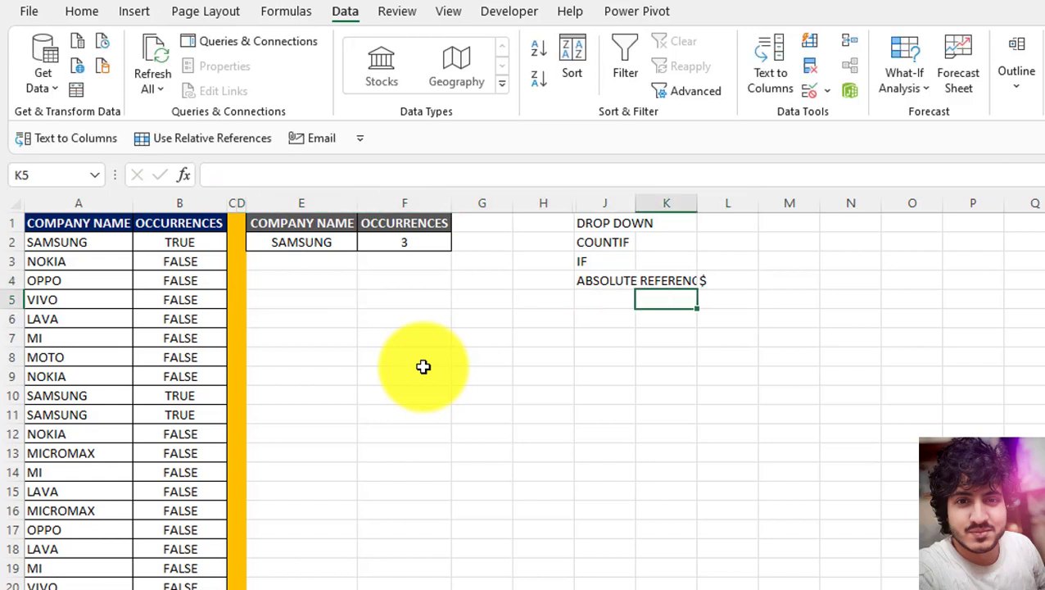
# Step: Replace FALSE with an empty string in B2's formula so it reads =IF(A2=$E$2,TRUE,"")
pyautogui.press('Left')
pyautogui.press('Left')
pyautogui.press('Left')
pyautogui.press('Left')
pyautogui.press('Left')
pyautogui.press('Left')
pyautogui.press('Left')
pyautogui.press('Left')
pyautogui.press('Left')
pyautogui.press('Right')
pyautogui.press('Right')
pyautogui.press('Up')
pyautogui.press('Left')
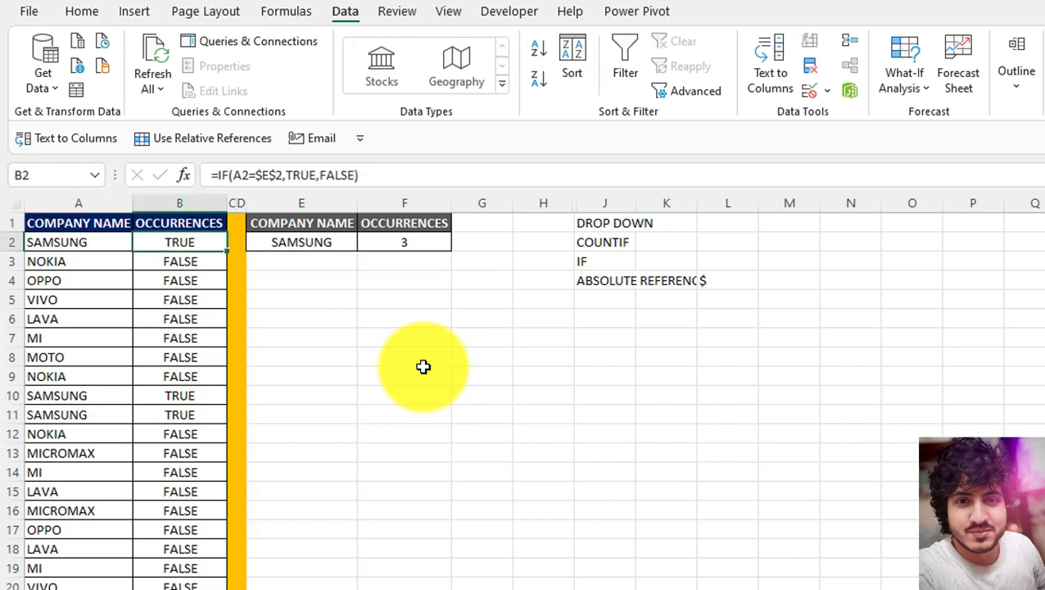
pyautogui.press('F2')
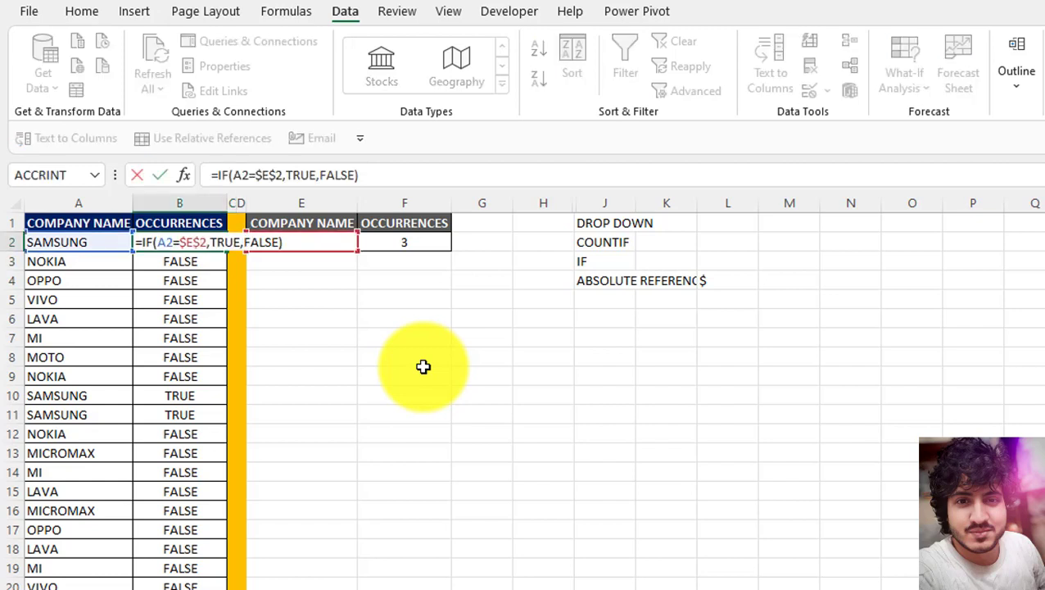
pyautogui.press('Left')
pyautogui.press('Left')
pyautogui.press('Left')
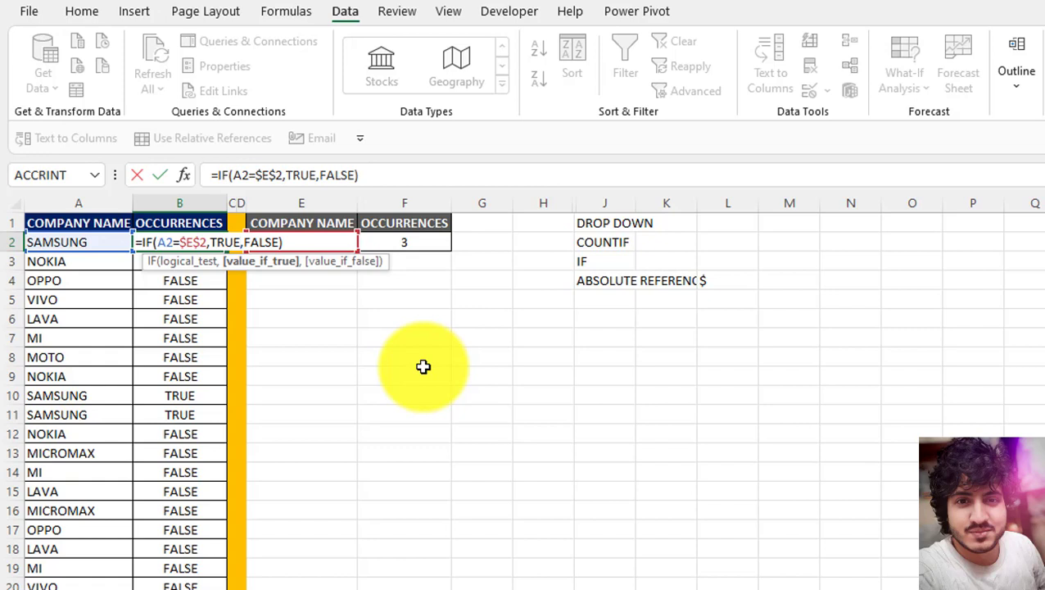
pyautogui.press('Right')
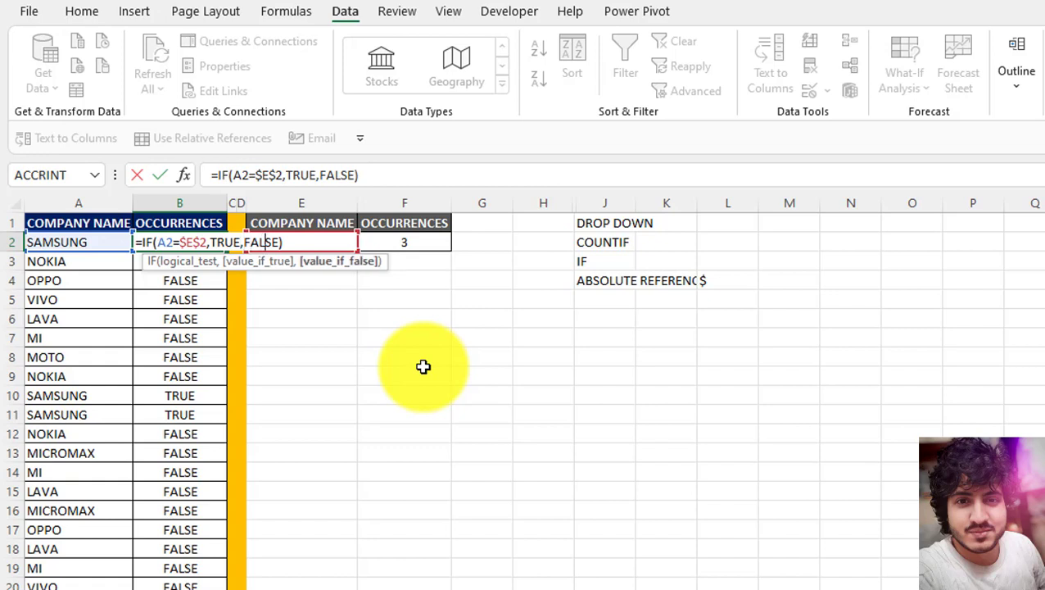
pyautogui.press('BackSpace')
pyautogui.press('BackSpace')
pyautogui.press('BackSpace')
pyautogui.press('BackSpace')
pyautogui.press('BackSpace')
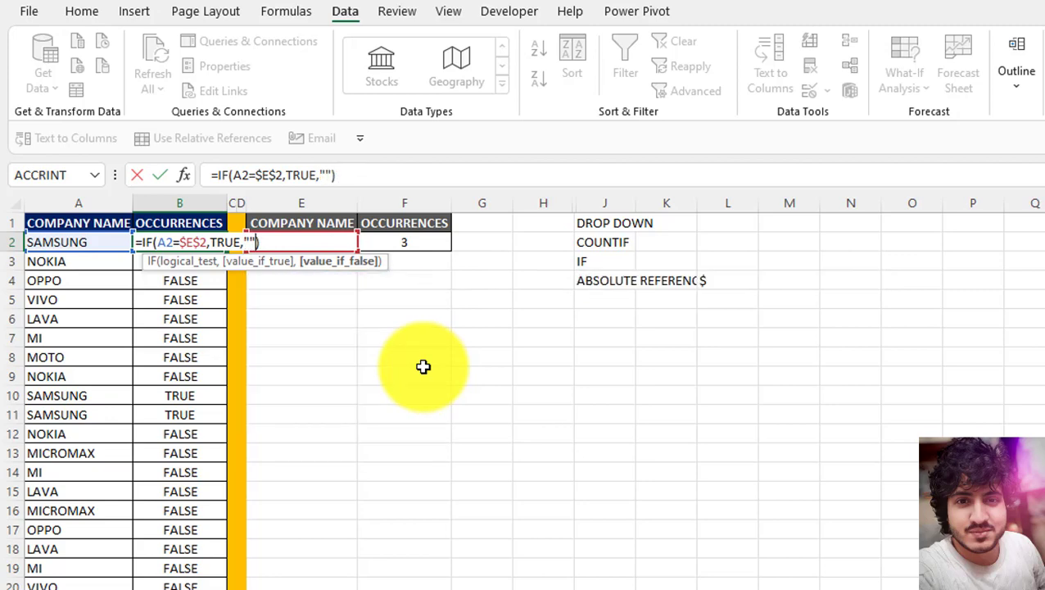
pyautogui.press('Return')
pyautogui.press('Up')
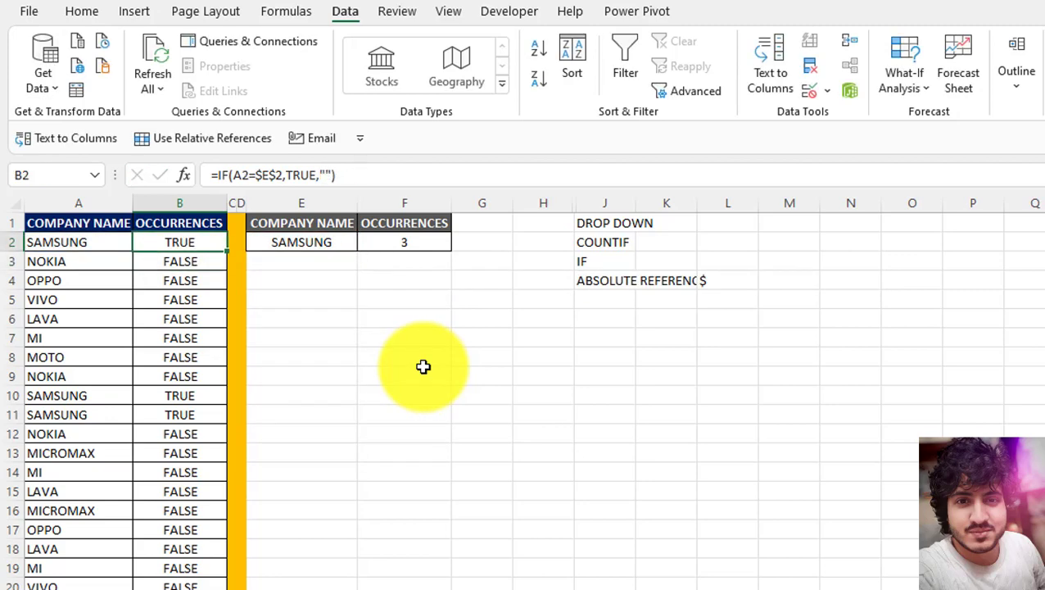
# Step: Fill B2's updated IF formula down the OCCURRENCES column
pyautogui.hotkey('ctrl', 'shift', 'Down')
pyautogui.hotkey('ctrl', 'd')
pyautogui.press('Up')
# Step: Check the refilled OCCURRENCES cells in column B, particularly those in the SAMSUNG rows 10 and 11
pyautogui.press('Down')
pyautogui.press('Down')
pyautogui.press('Down')
pyautogui.press('Down')
pyautogui.press('Down')
pyautogui.press('Down')
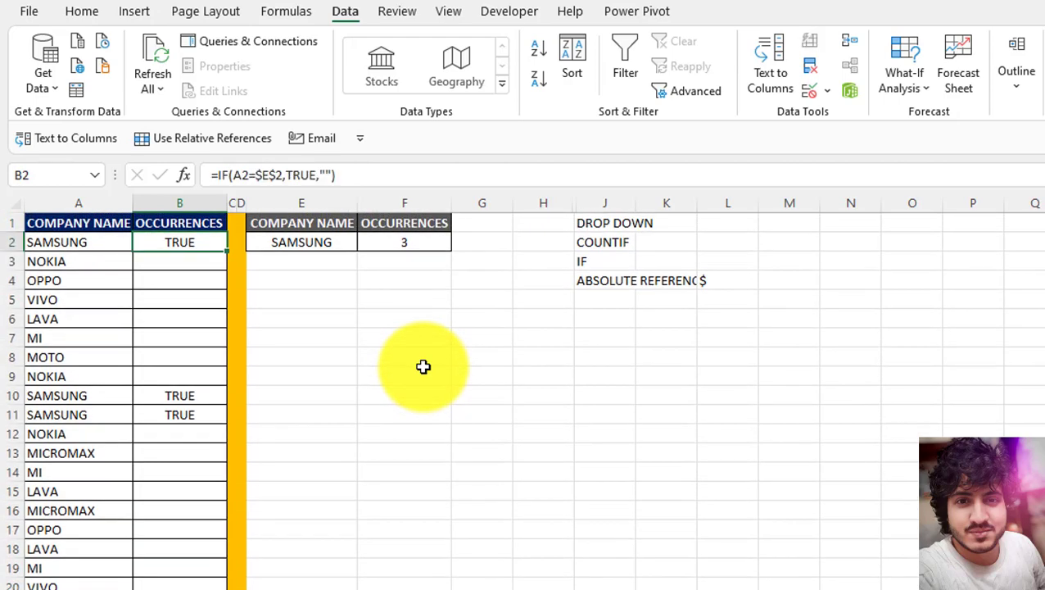
pyautogui.press('Down')
pyautogui.press('Down')
pyautogui.press('Down')
pyautogui.press('Down')
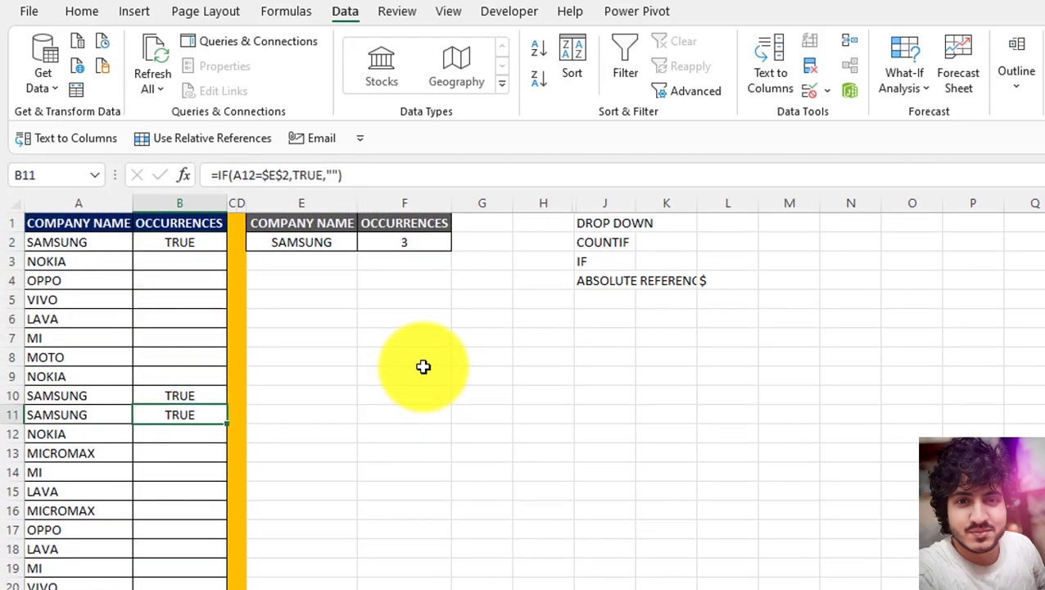
pyautogui.press('Up')
pyautogui.hotkey('ctrl', 'Up')
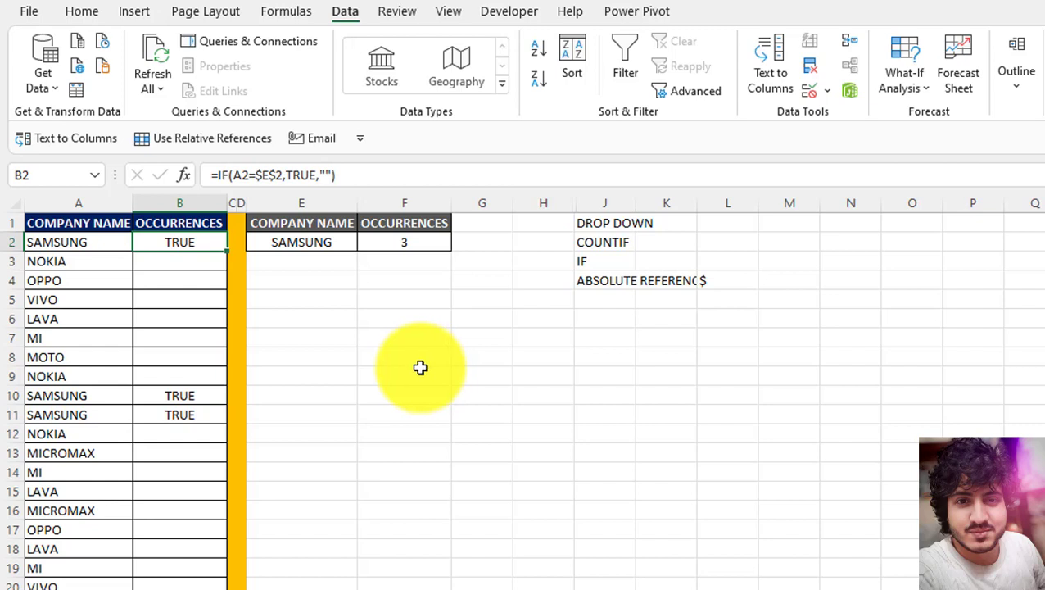
pyautogui.click(201, 397)
pyautogui.click(203, 419)
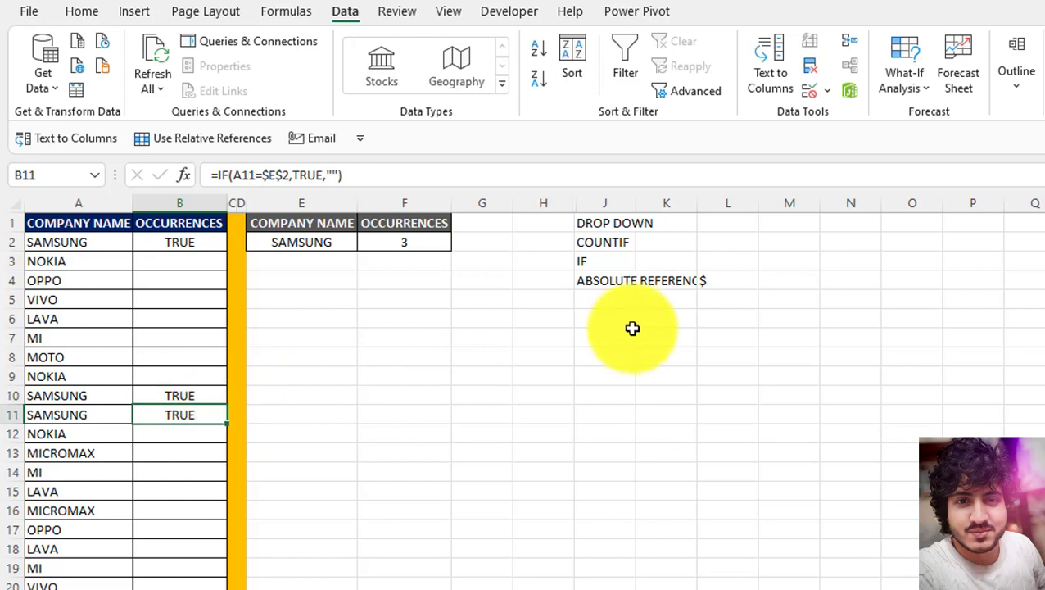
# Step: Replace the TRUE result in B2's IF formula with the start of a COUNTIF function
pyautogui.click(192, 243)
pyautogui.press('F2')
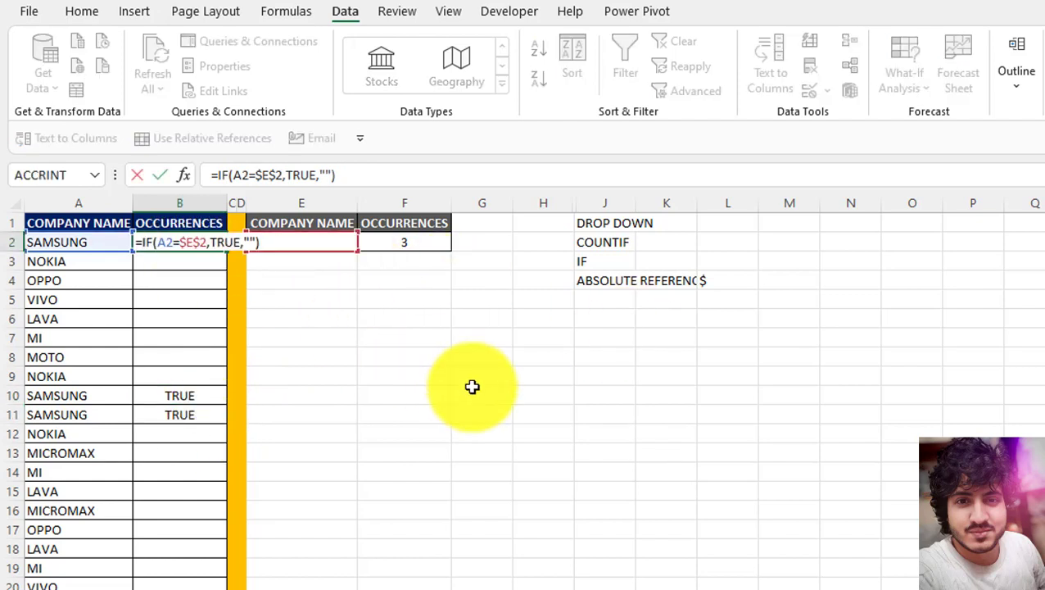
pyautogui.click(241, 244)
pyautogui.press('BackSpace')
pyautogui.press('BackSpace')
pyautogui.press('BackSpace')
pyautogui.press('BackSpace')
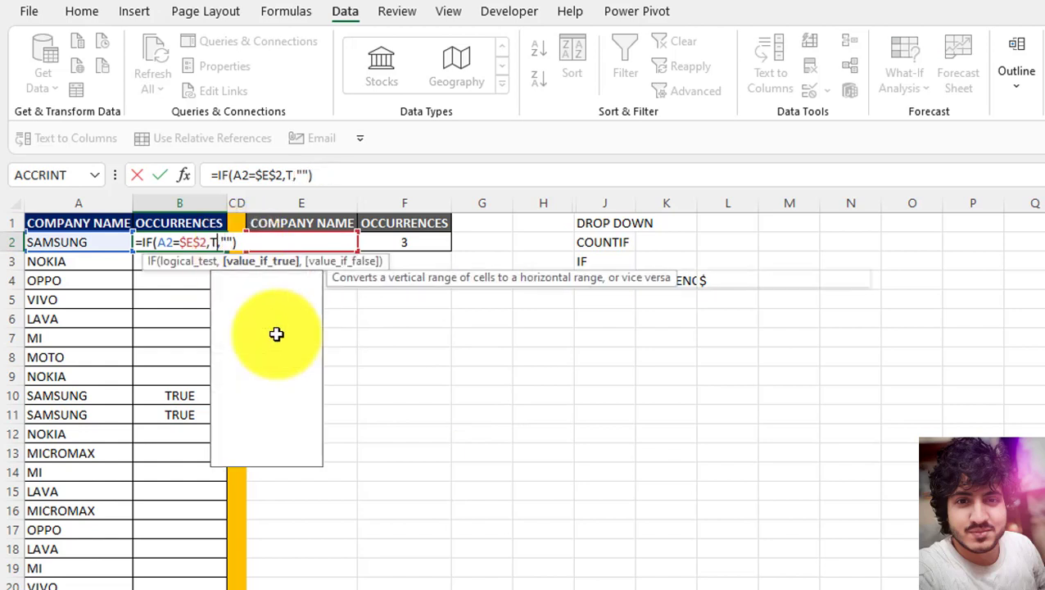
pyautogui.write('COUNTIF')
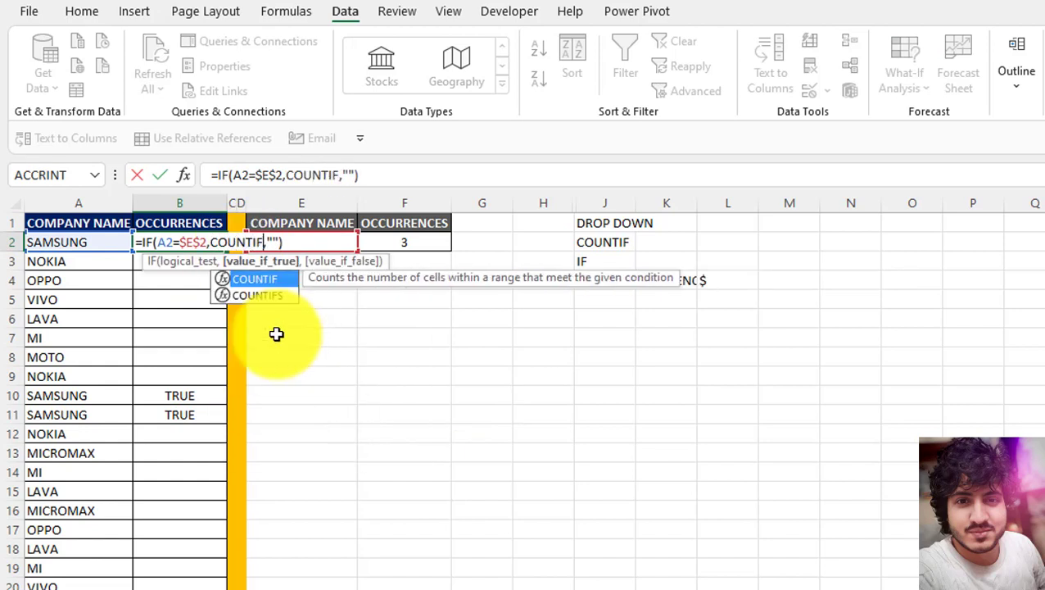
pyautogui.write('(')
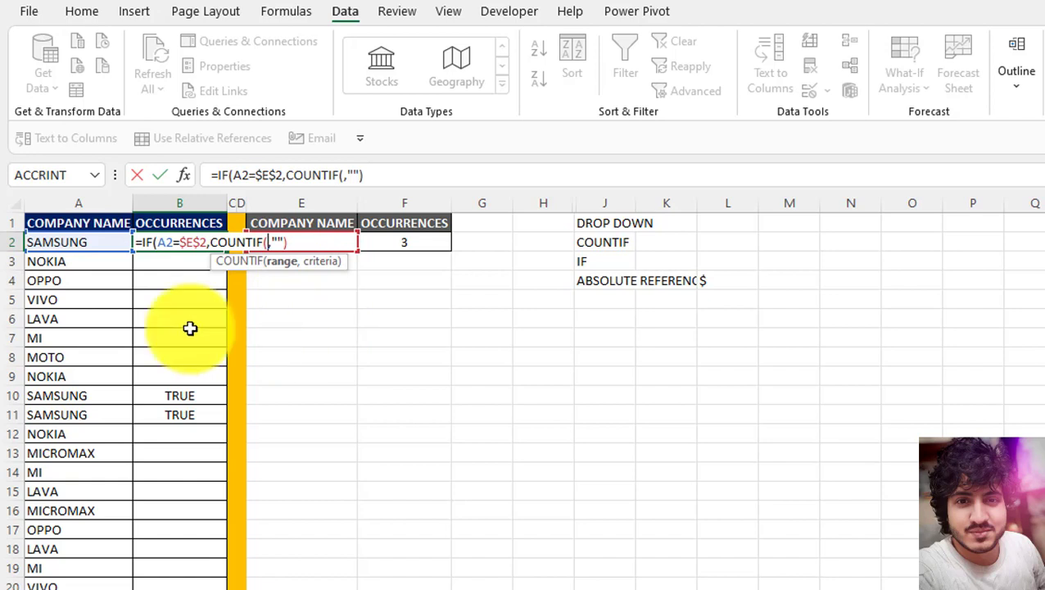
pyautogui.write('MUKUL')
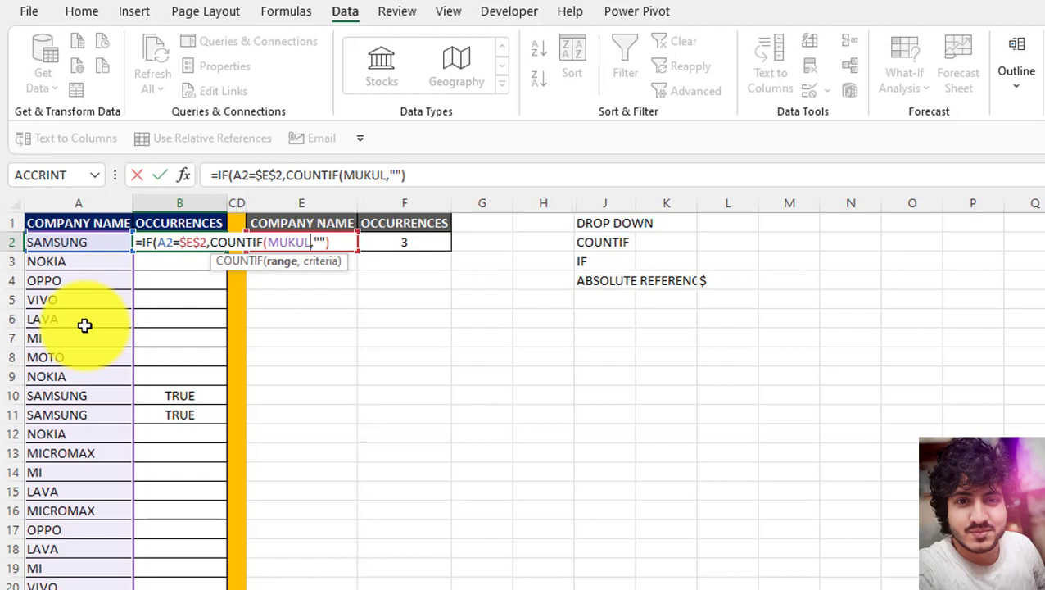
pyautogui.press('BackSpace')
pyautogui.press('BackSpace')
pyautogui.press('BackSpace')
pyautogui.press('BackSpace')
pyautogui.press('BackSpace')
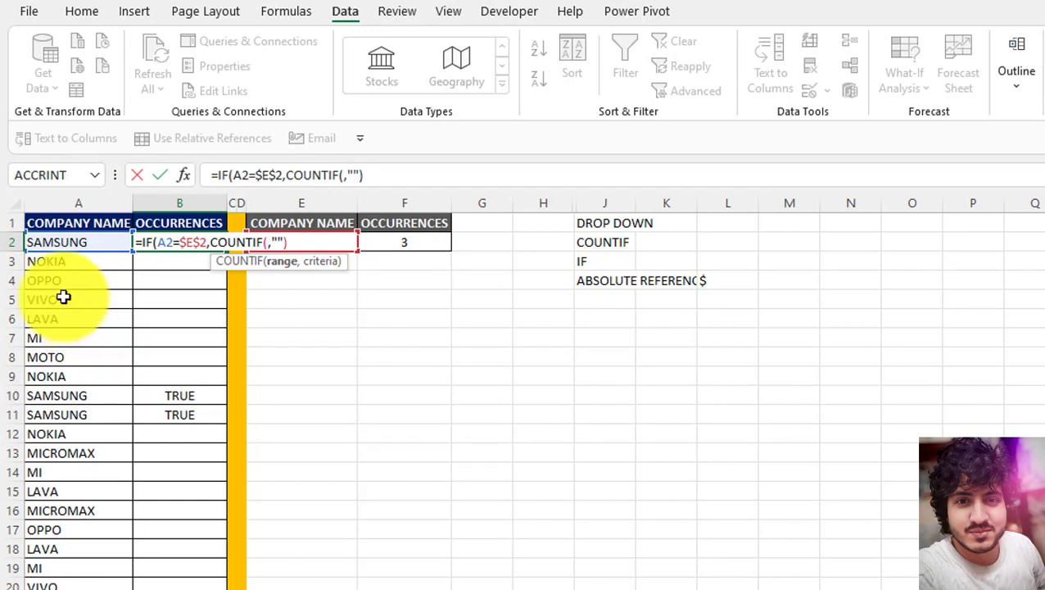
# Step: Enter the expanding range $A$2:A2 as the COUNTIF range in B2's formula
pyautogui.click(66, 243)
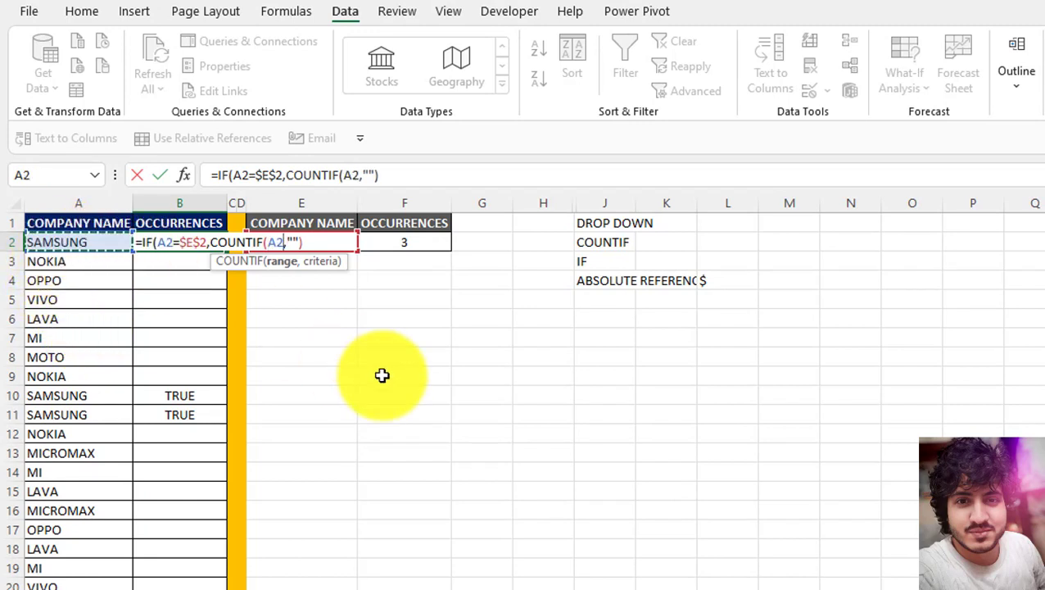
pyautogui.write(':A2')
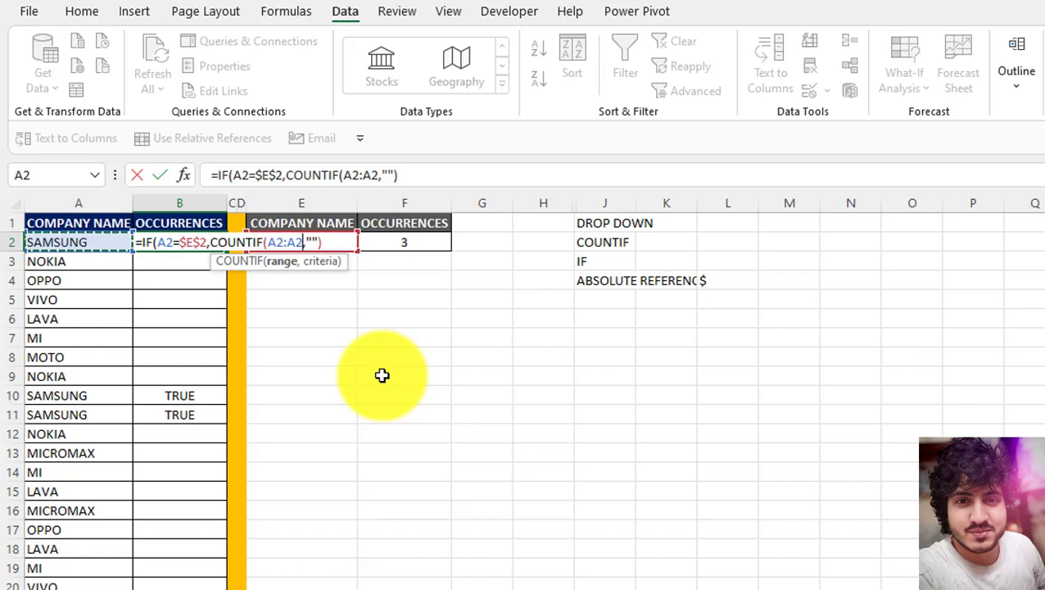
pyautogui.click(273, 243)
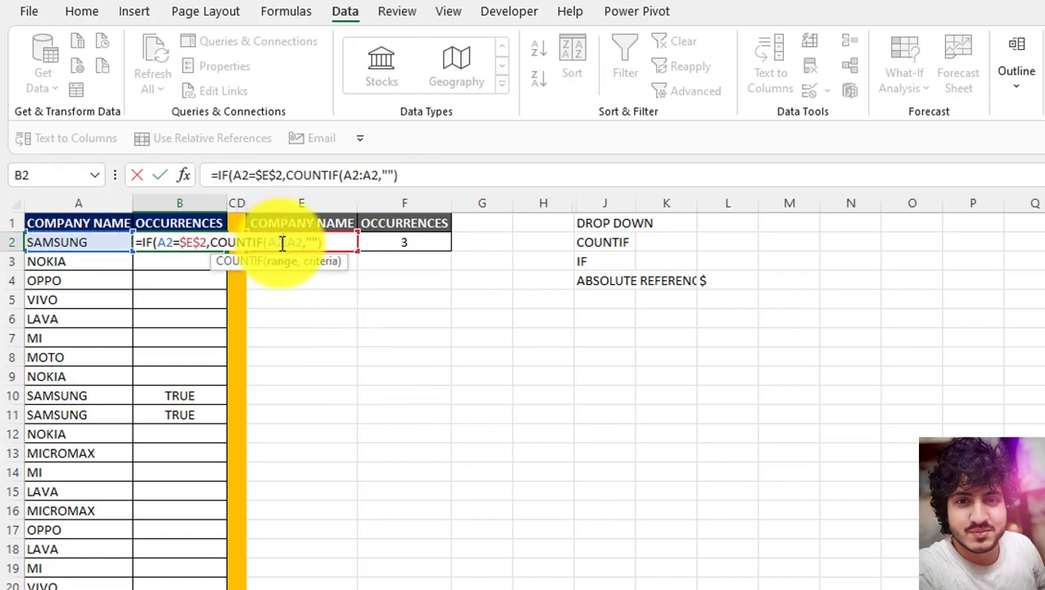
pyautogui.doubleClick(279, 243)
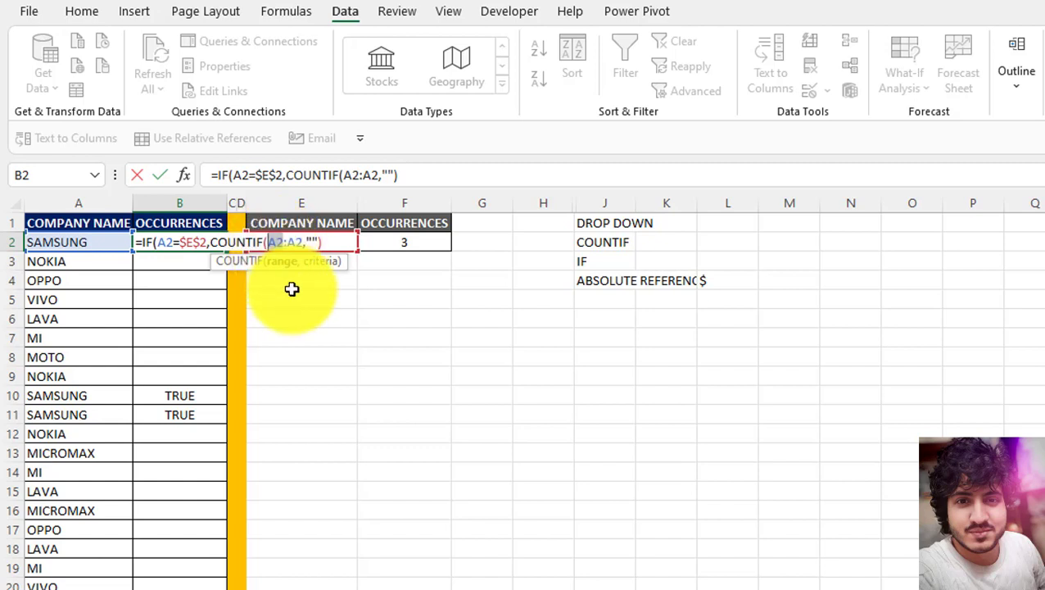
pyautogui.press('F4')
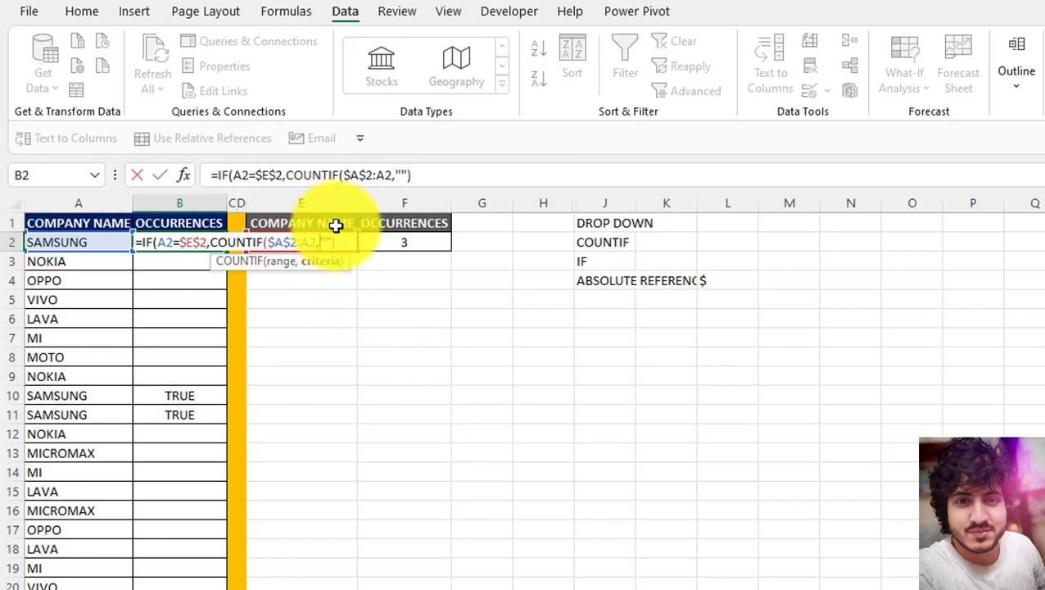
# Step: Enter the absolute reference $E$2 as the COUNTIF criteria in B2's formula
pyautogui.write('E2')
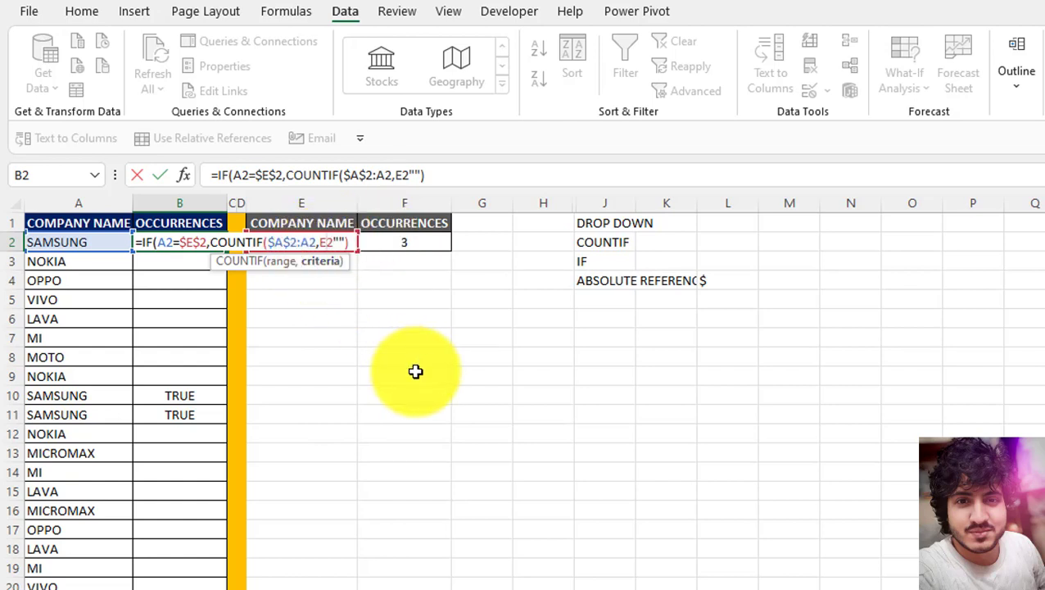
pyautogui.write('$')
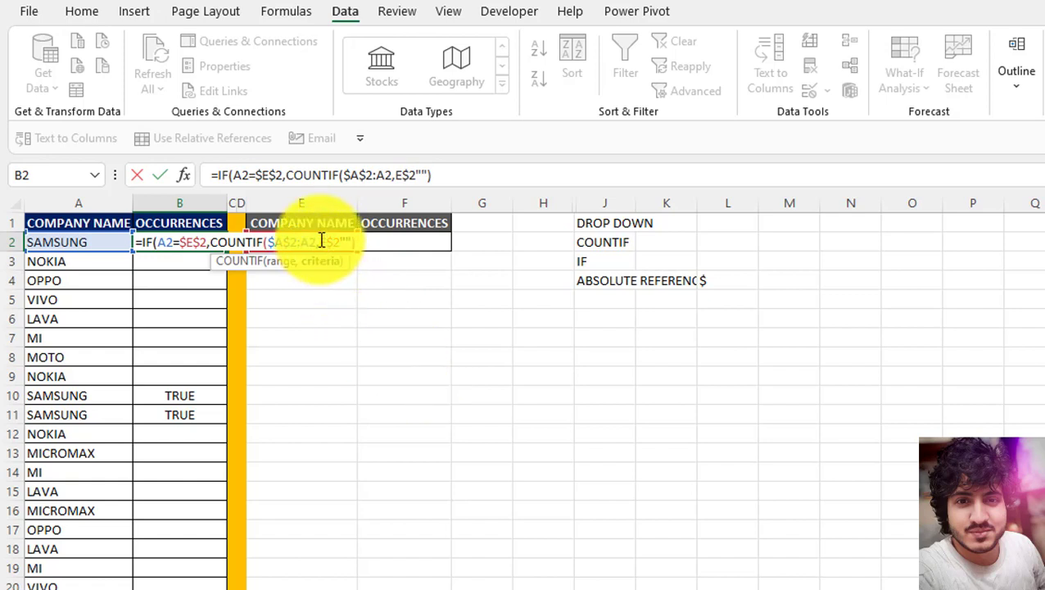
pyautogui.press('Left')
pyautogui.write('$')
pyautogui.press('Right')
pyautogui.press('Right')
pyautogui.press('Right')
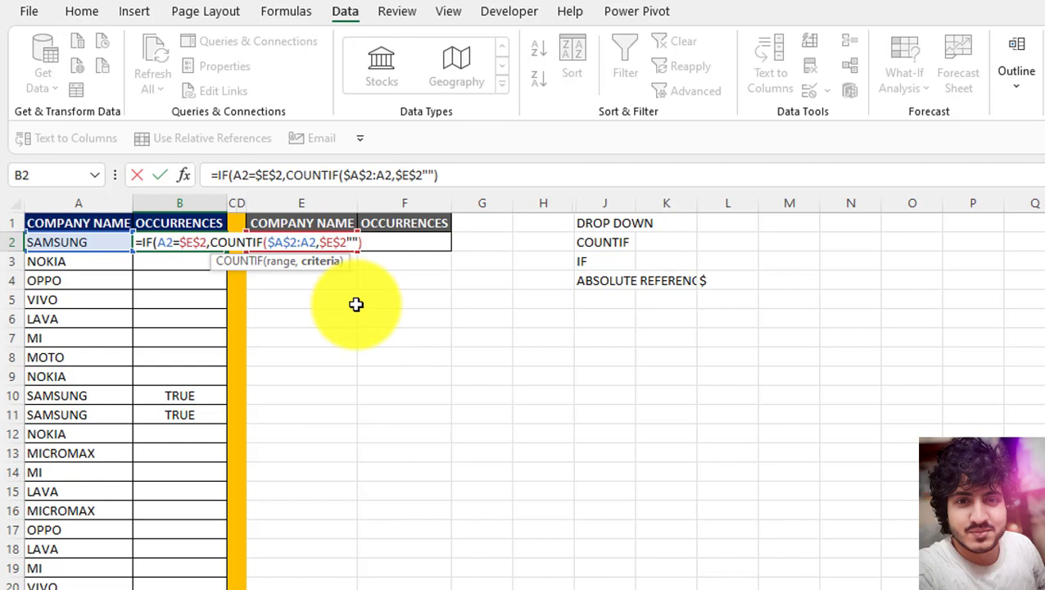
# Step: Close the COUNTIF function in B2's formula, separate it from the empty-text result and commit the formula
pyautogui.write(')')
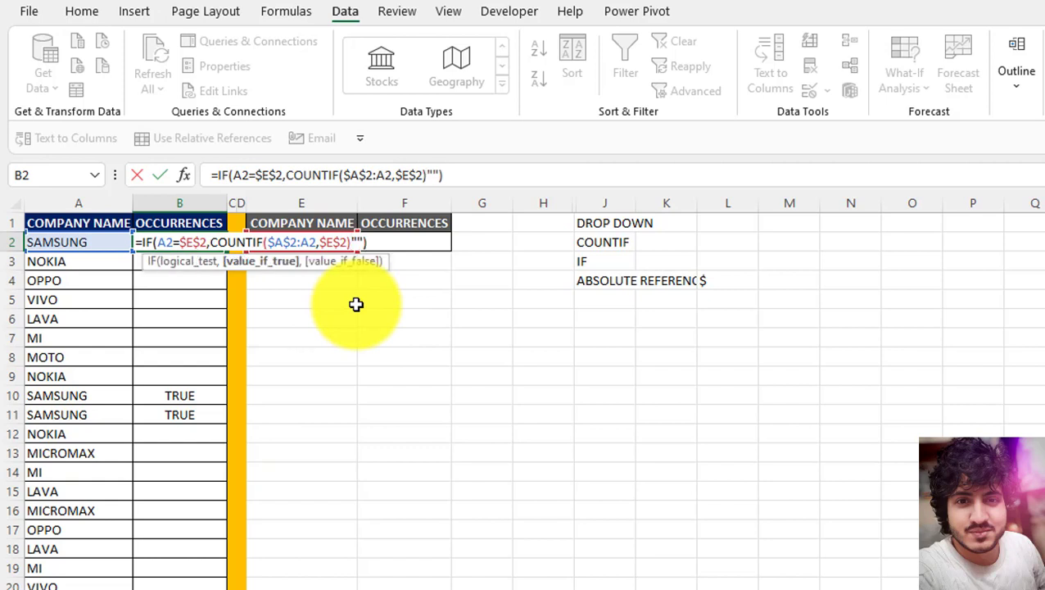
pyautogui.write(',')
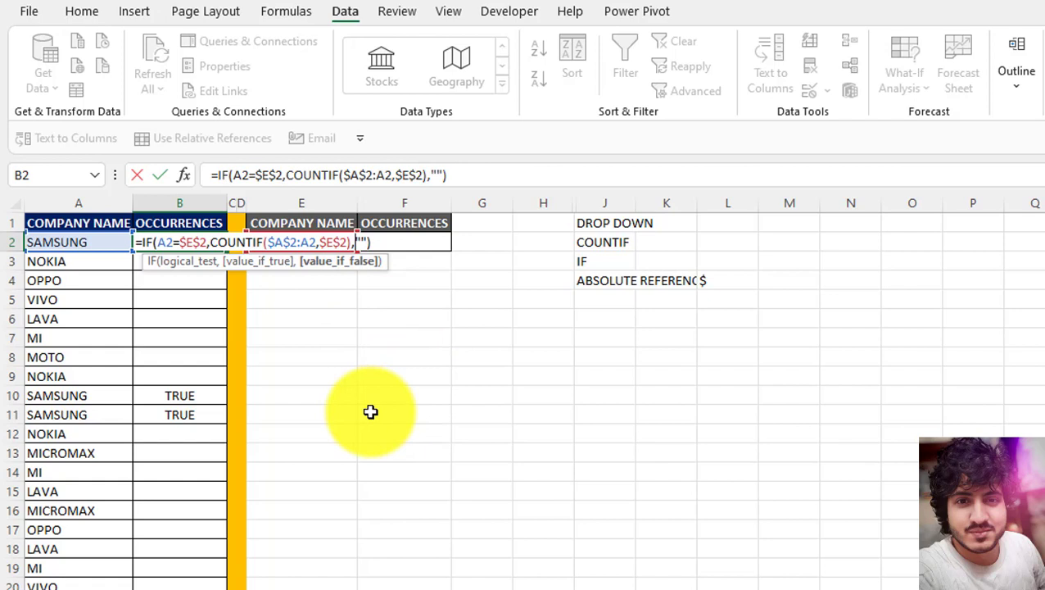
pyautogui.press('Return')
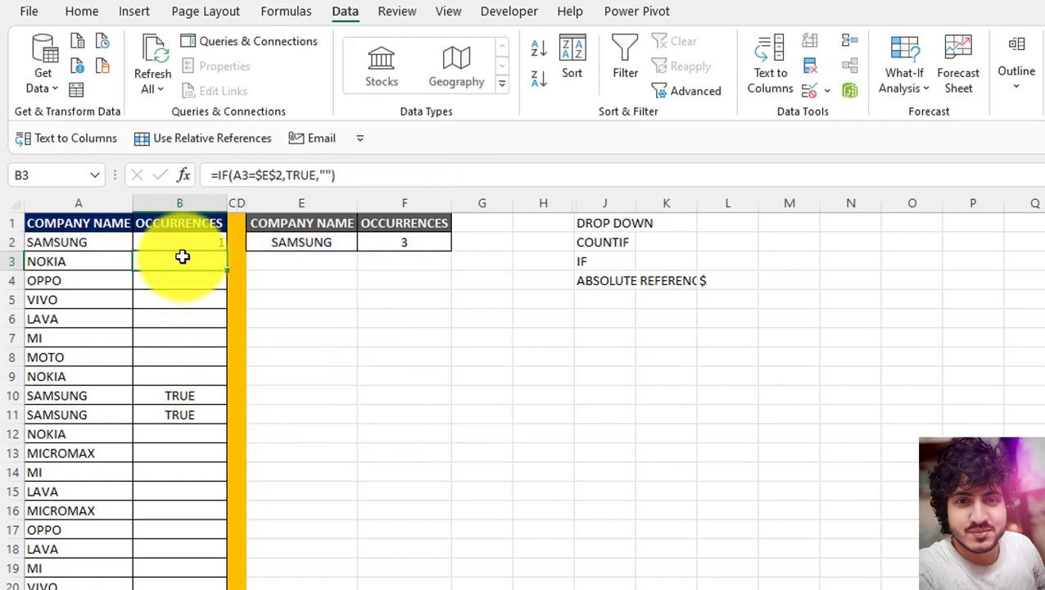
# Step: Fill B2's IF and COUNTIF formula down the OCCURRENCES column for the whole company list
pyautogui.click(193, 247)
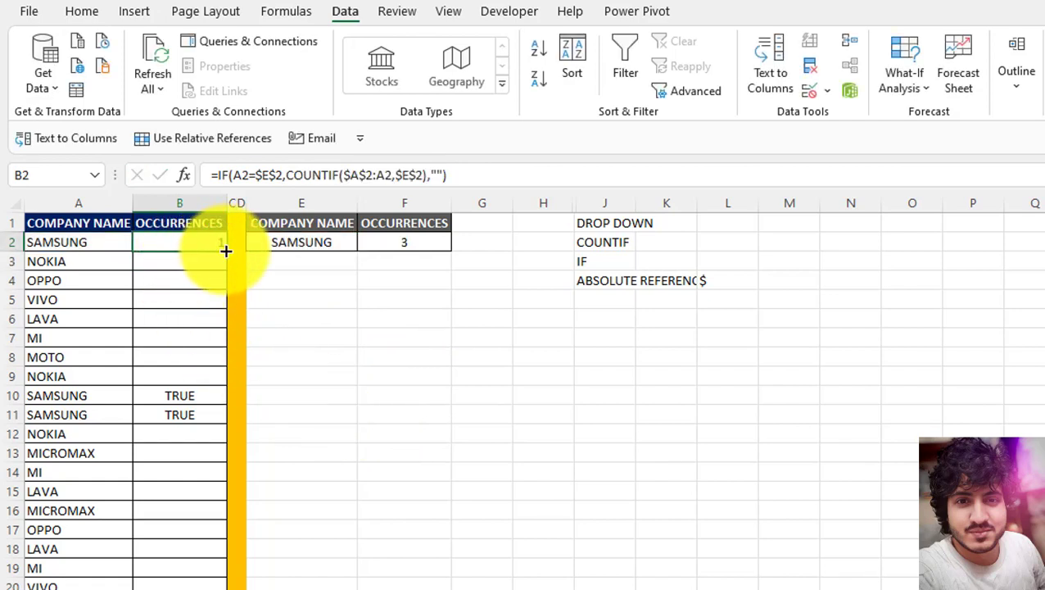
pyautogui.doubleClick(226, 251)
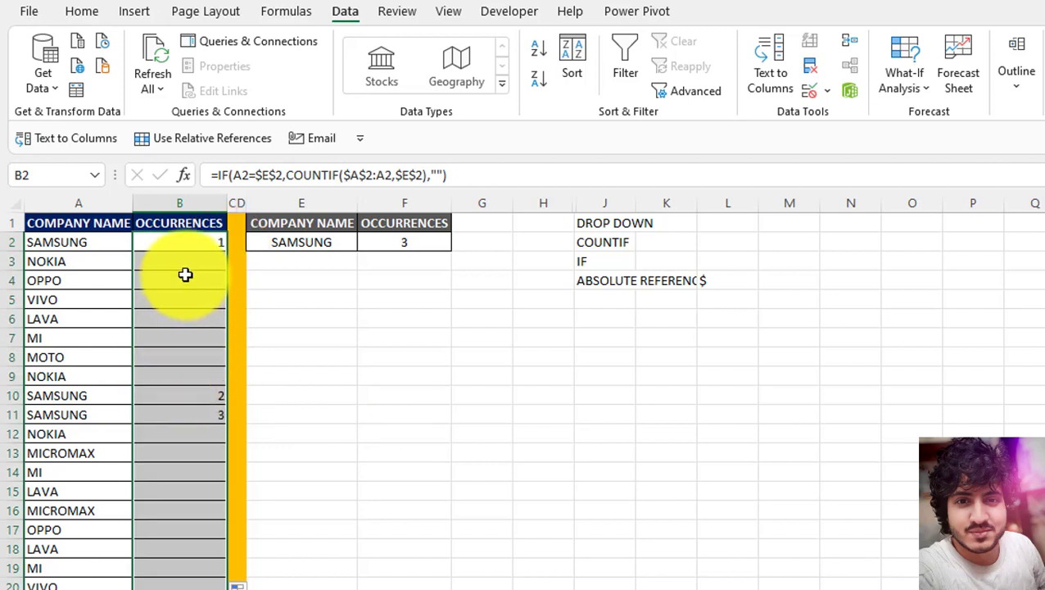
pyautogui.click(189, 249)
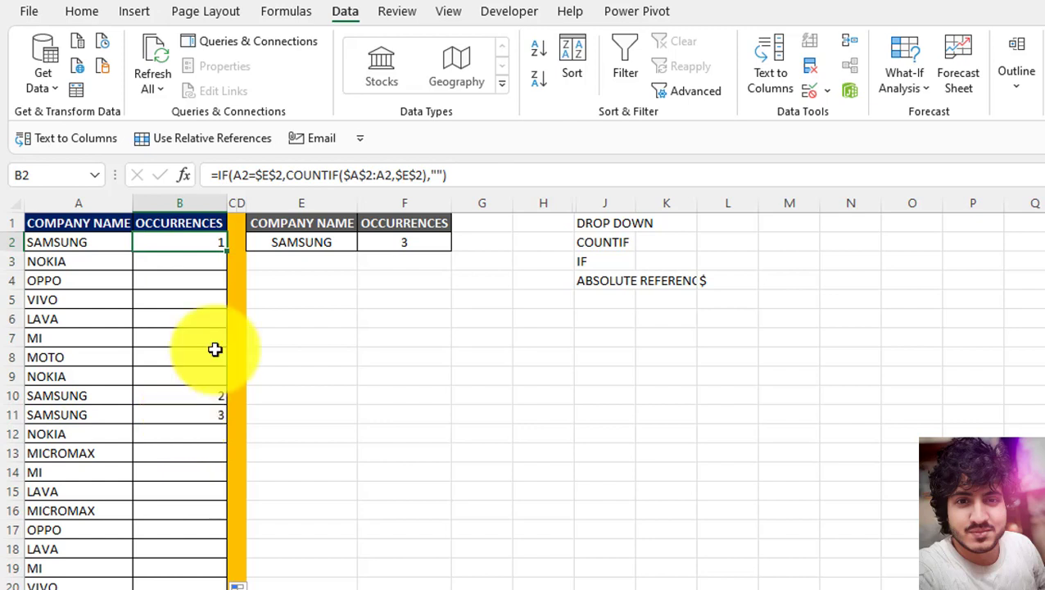
# Step: Choose NOKIA from the company drop-down in E2 to test the numbering
pyautogui.click(296, 246)
pyautogui.hotkey('alt', 'Down')
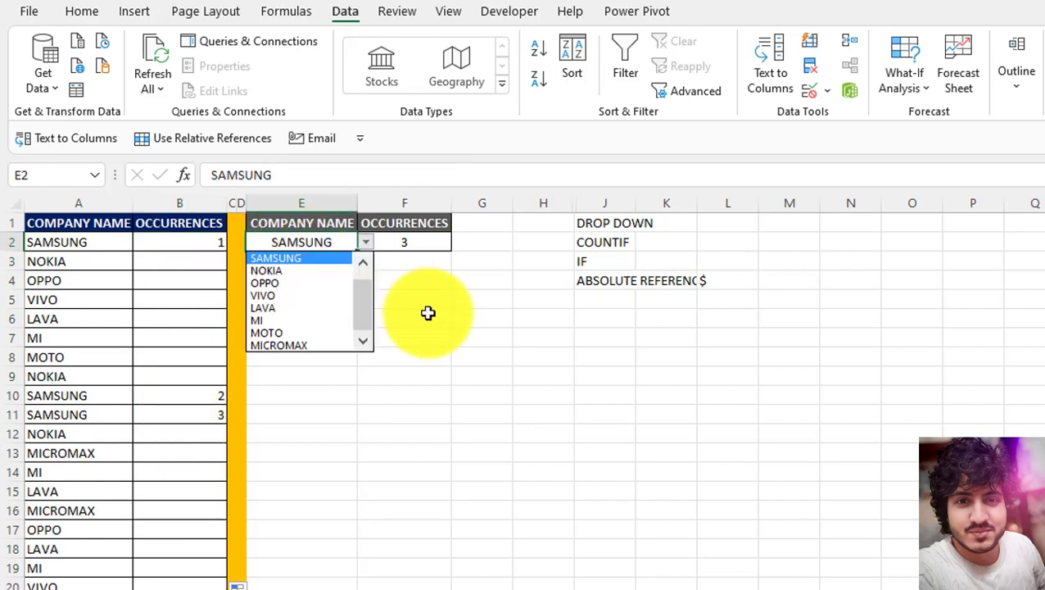
pyautogui.press('Down')
pyautogui.press('Return')
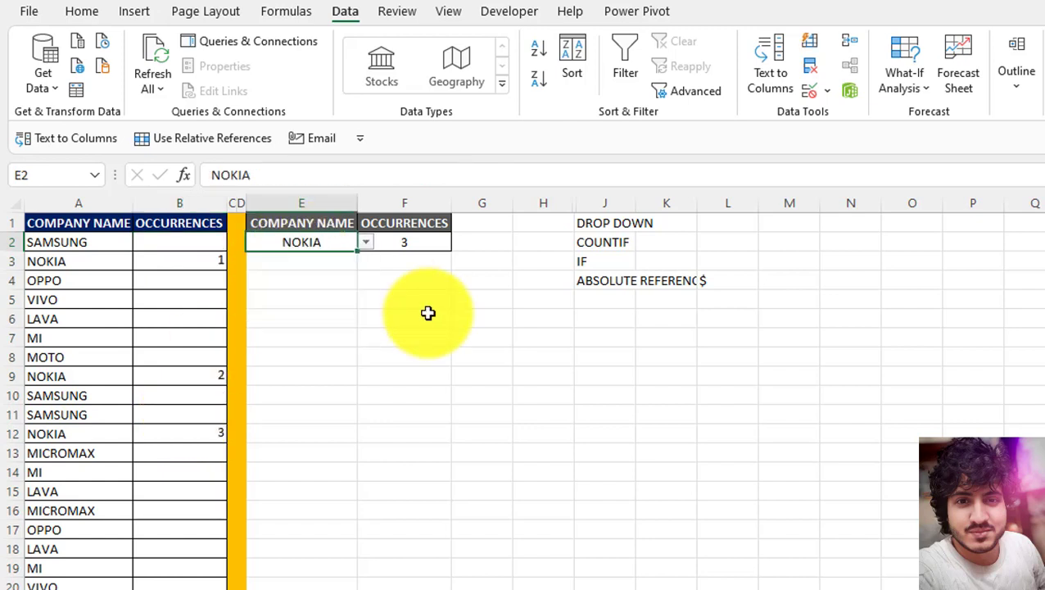
# Step: Check the occurrence numbers in column B against the NOKIA rows of the company list
pyautogui.press('Down')
pyautogui.press('Left')
pyautogui.press('Left')
pyautogui.press('Left')
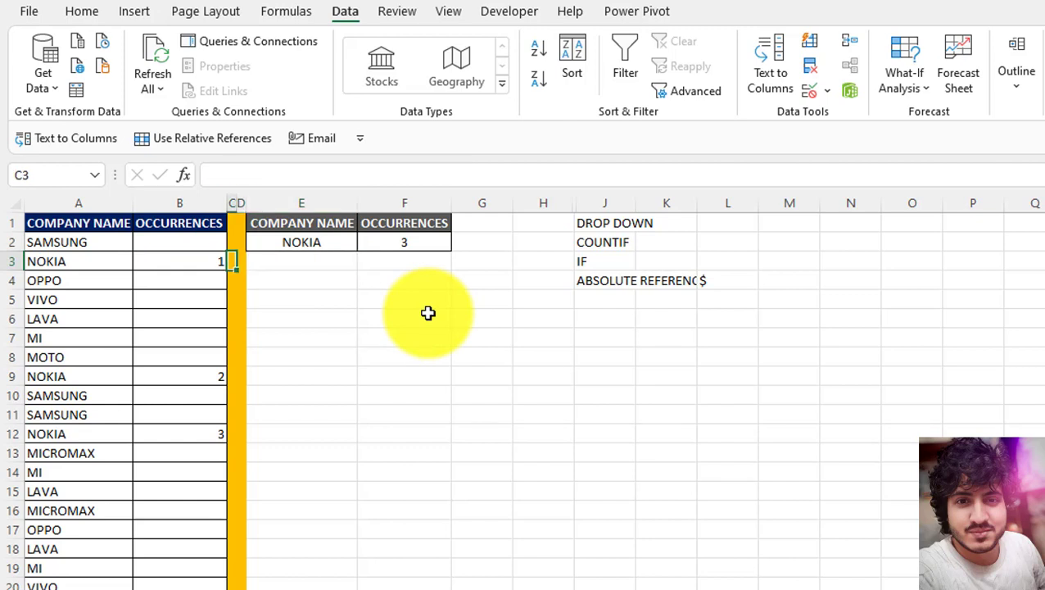
pyautogui.press('Down')
pyautogui.press('Down')
pyautogui.press('Down')
pyautogui.press('Down')
pyautogui.press('Down')
pyautogui.press('Down')
pyautogui.press('Down')
pyautogui.press('Down')
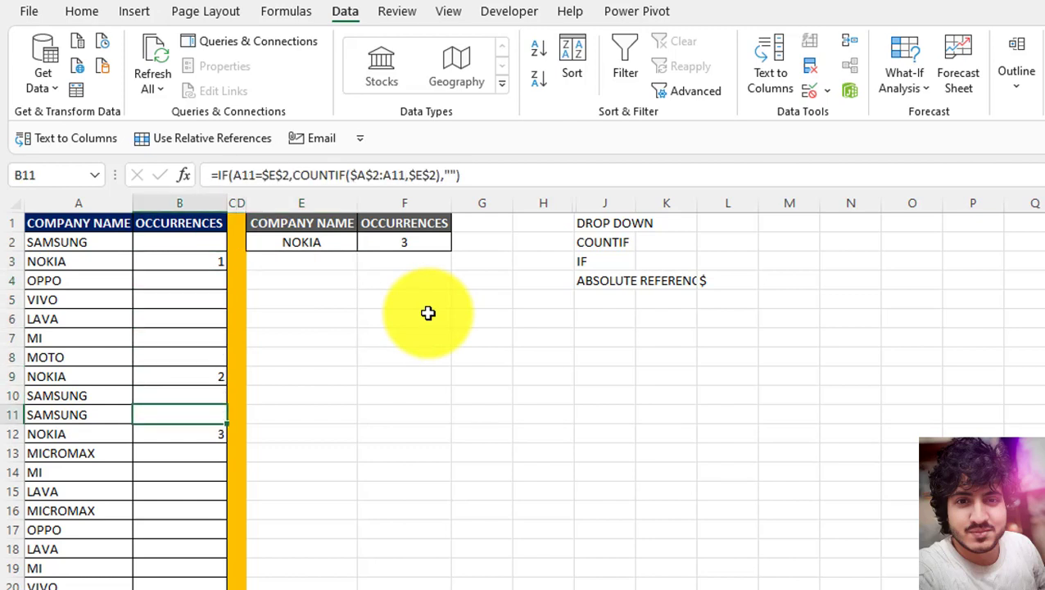
# Step: Set the company drop-down in E2 back to SAMSUNG
pyautogui.press('Up')
pyautogui.press('Up')
pyautogui.press('Up')
pyautogui.press('Up')
pyautogui.press('Up')
pyautogui.press('Up')
pyautogui.press('Up')
pyautogui.press('Up')
pyautogui.press('Up')
pyautogui.press('Right')
pyautogui.press('Right')
pyautogui.press('Right')
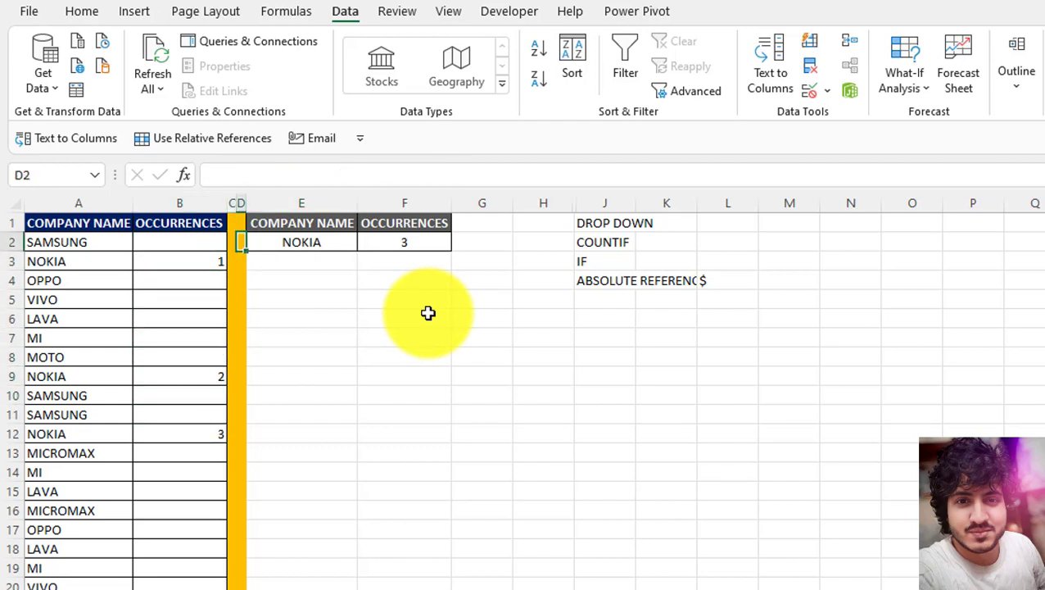
pyautogui.hotkey('alt', 'Down')
pyautogui.press('Up')
pyautogui.press('Up')
pyautogui.press('Return')
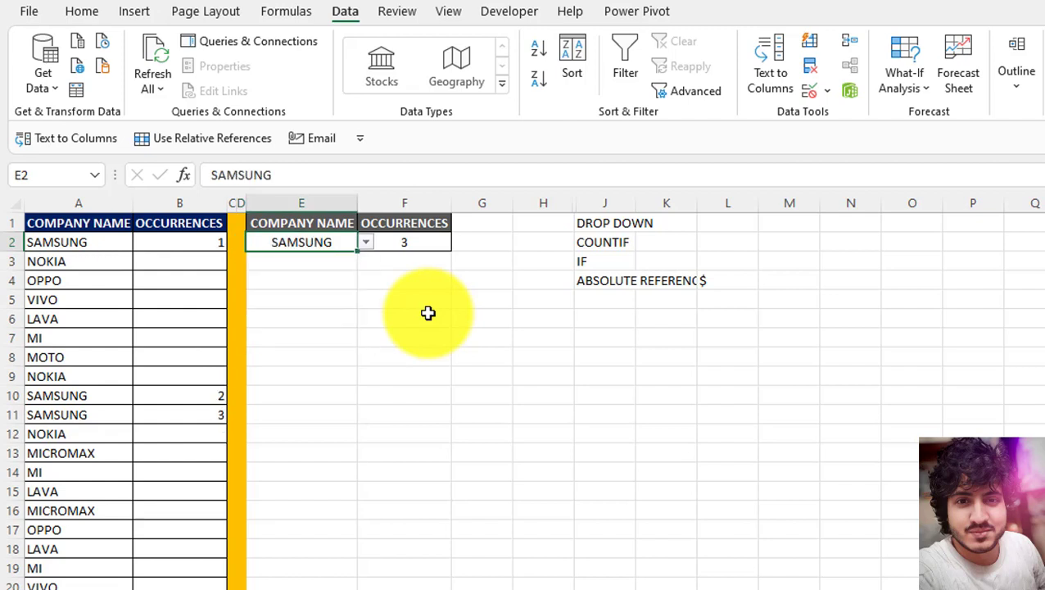
# Step: Review B2's IF formula, particularly the COUNTIF range $A$2:A2 and its criteria, without changing it
pyautogui.press('Left')
pyautogui.press('Left')
pyautogui.press('Left')
pyautogui.press('F2')
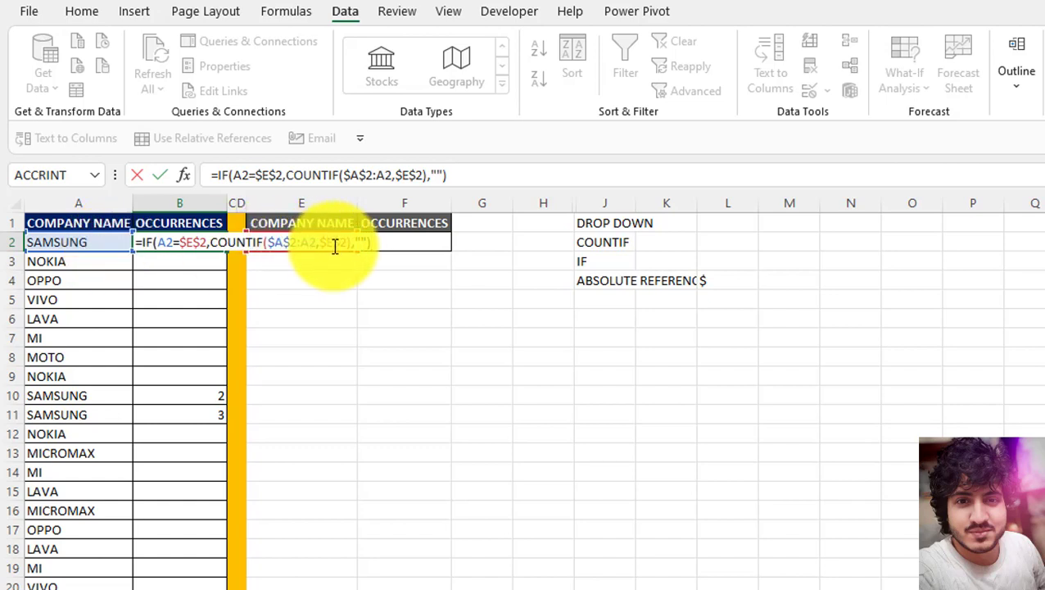
pyautogui.press('Return')
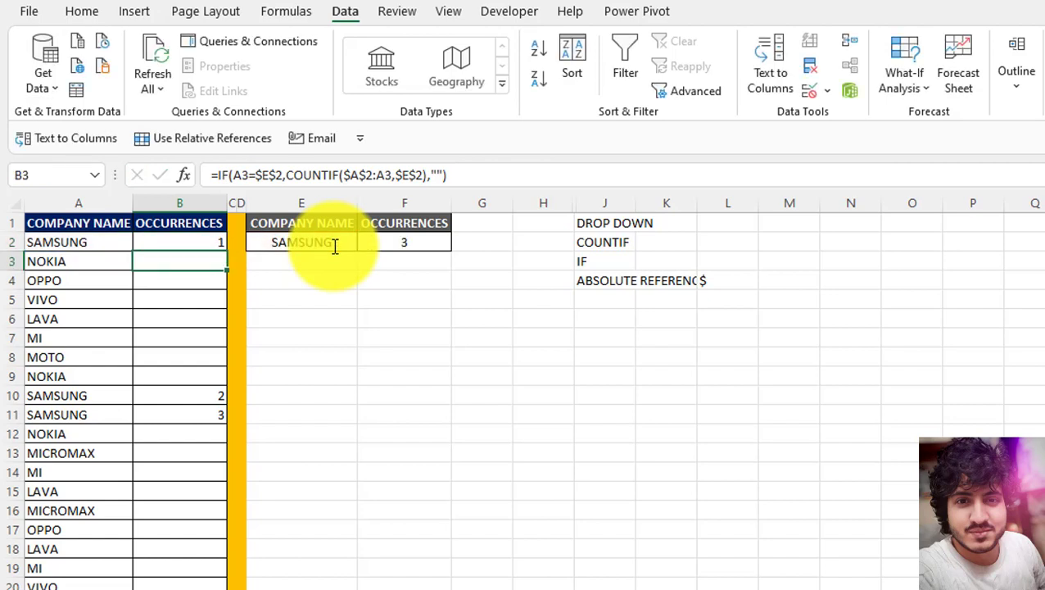
pyautogui.press('Down')
pyautogui.press('Down')
pyautogui.press('Up')
pyautogui.press('Up')
pyautogui.press('Up')
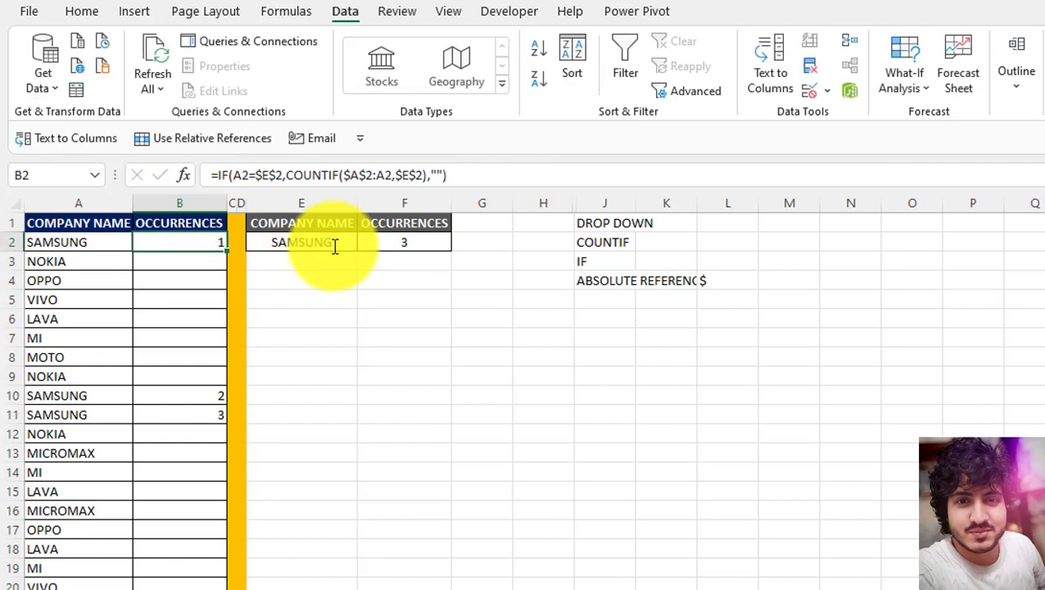
pyautogui.press('F2')
pyautogui.moveTo(334, 246); pyautogui.dragTo(306, 246)
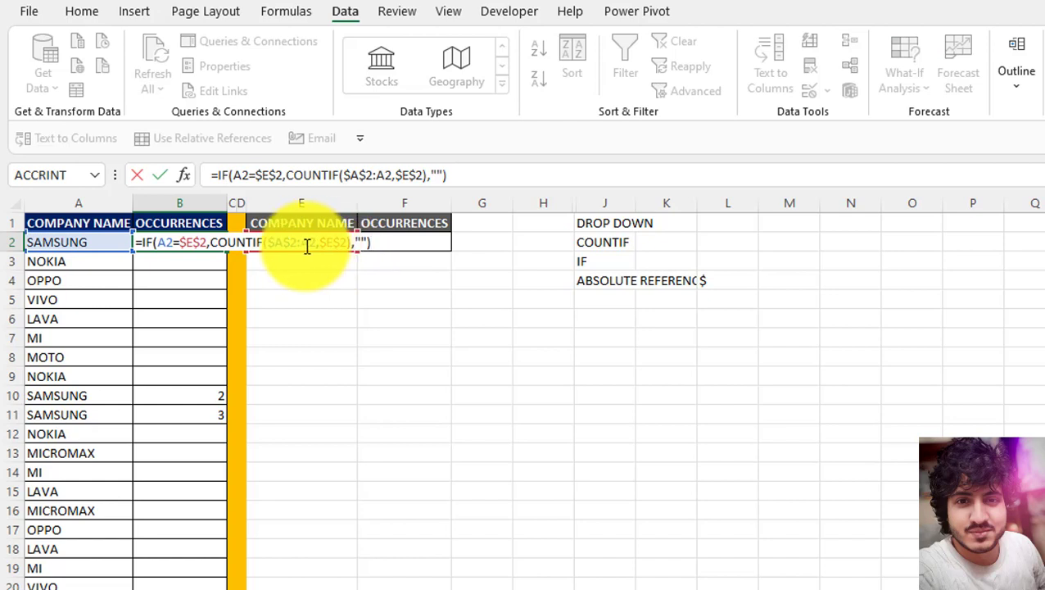
pyautogui.press('Escape')
# Step: Inspect the formulas in B3 and B4 and compare their expanding COUNTIF ranges with the companies in A2:A4
pyautogui.press('Down')
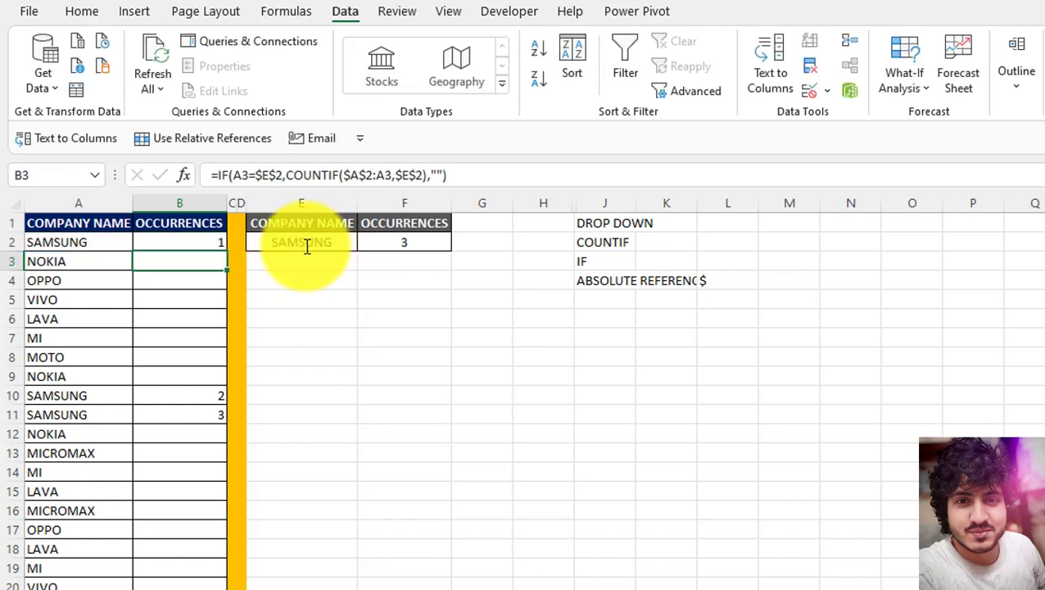
pyautogui.press('F2')
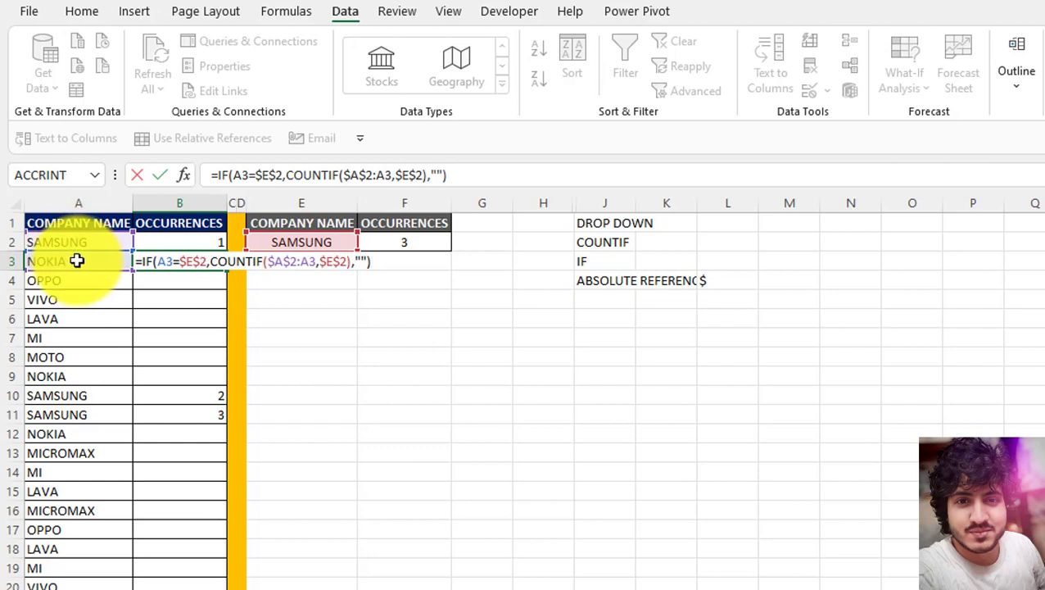
pyautogui.press('Return')
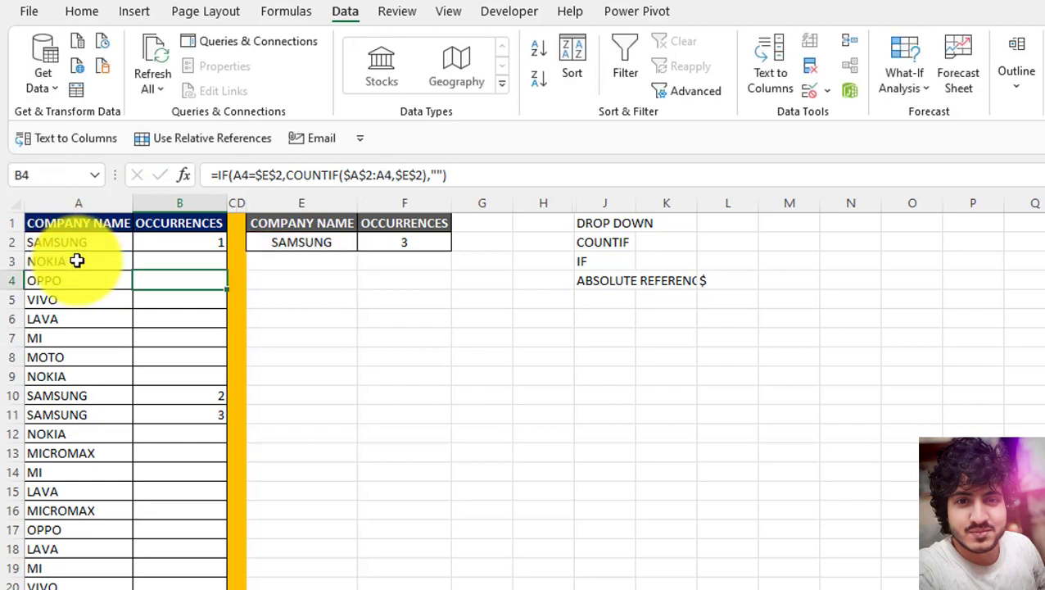
pyautogui.press('F2')
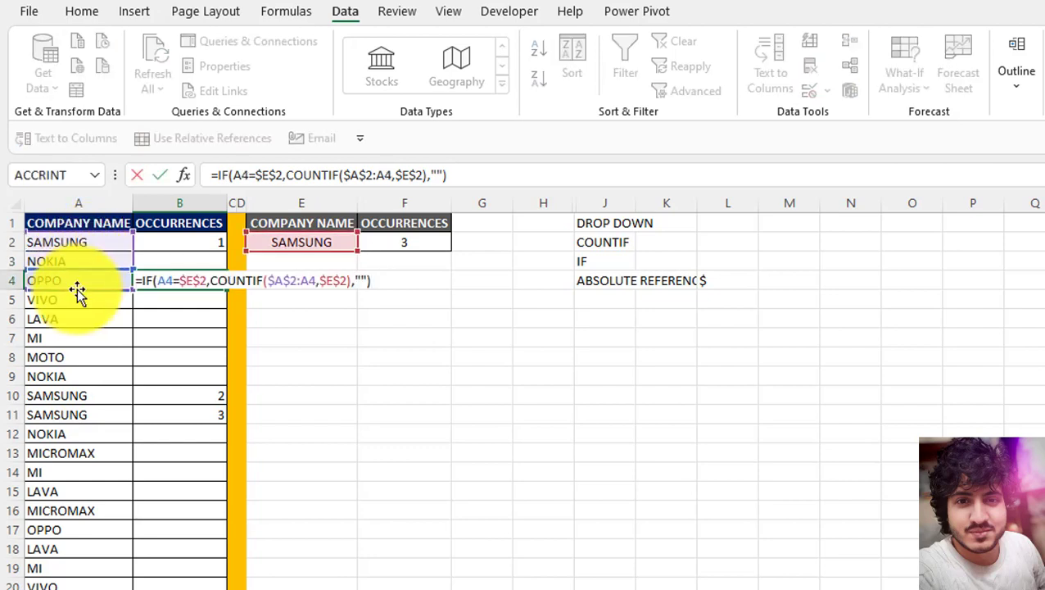
pyautogui.press('Escape')
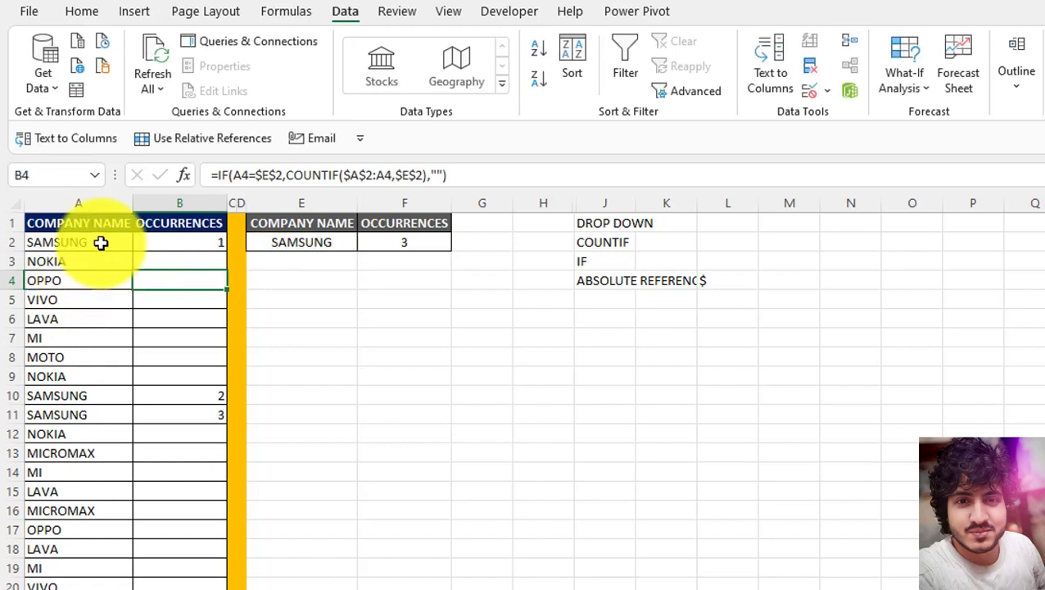
pyautogui.moveTo(101, 242); pyautogui.dragTo(100, 282)
# Step: Compare the formulas in B2 and B10 with the company ranges they count, including A2:A10
pyautogui.click(196, 240)
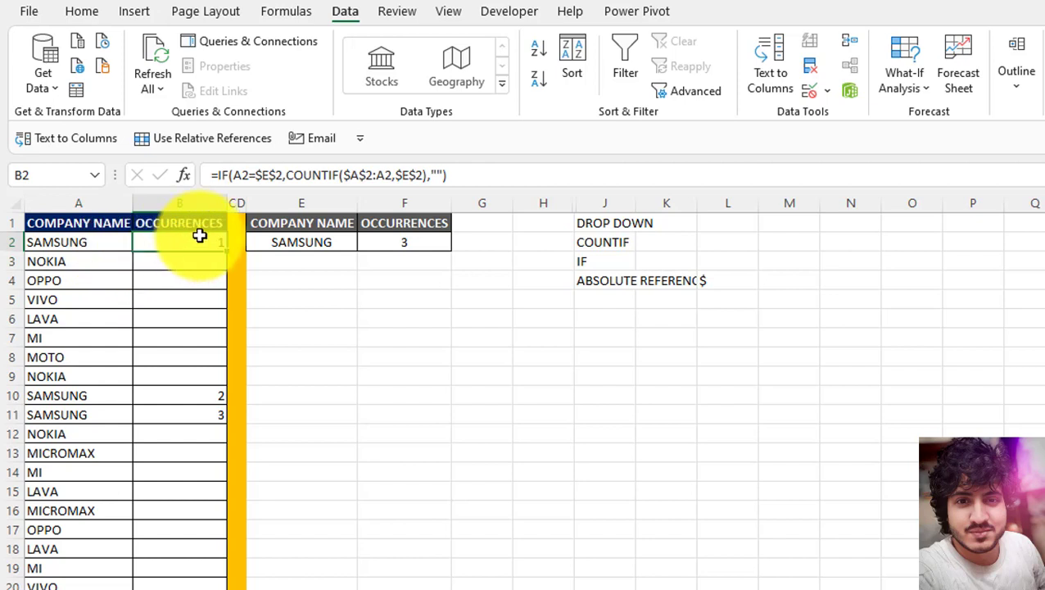
pyautogui.click(95, 244)
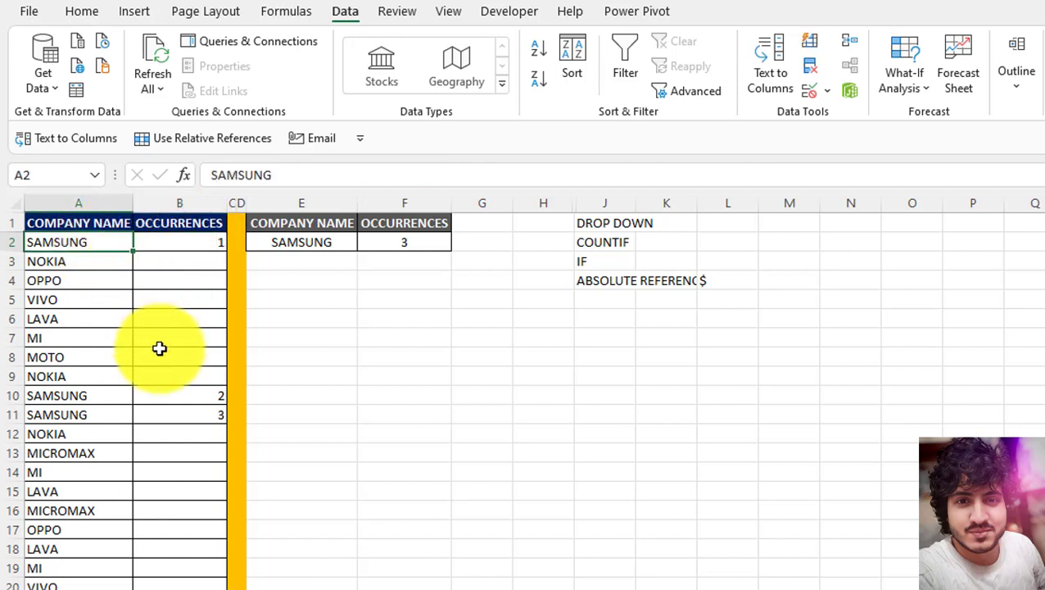
pyautogui.click(175, 393)
pyautogui.moveTo(47, 238); pyautogui.dragTo(56, 396)
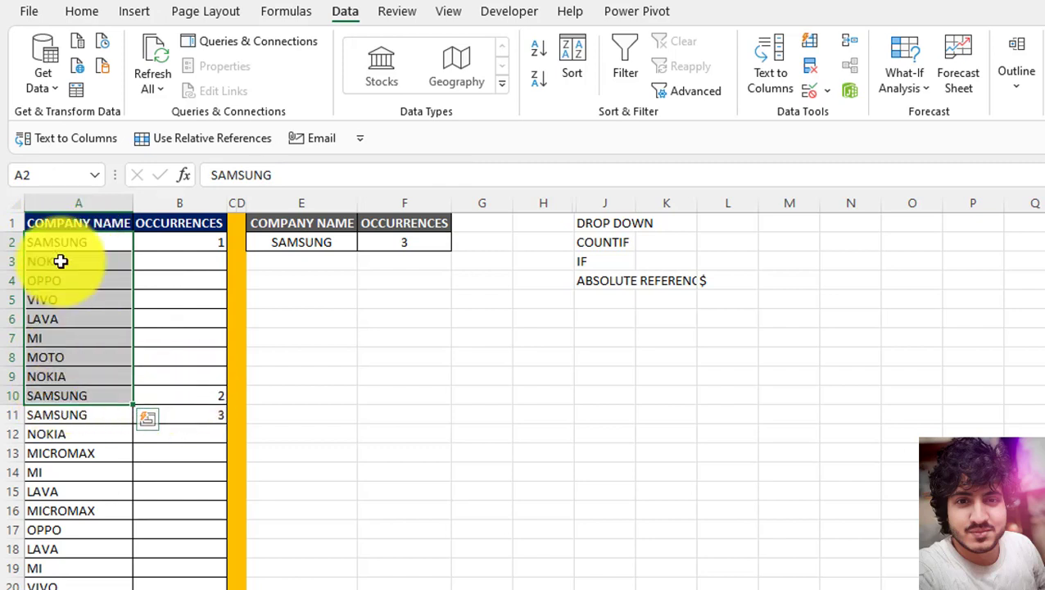
pyautogui.click(205, 395)
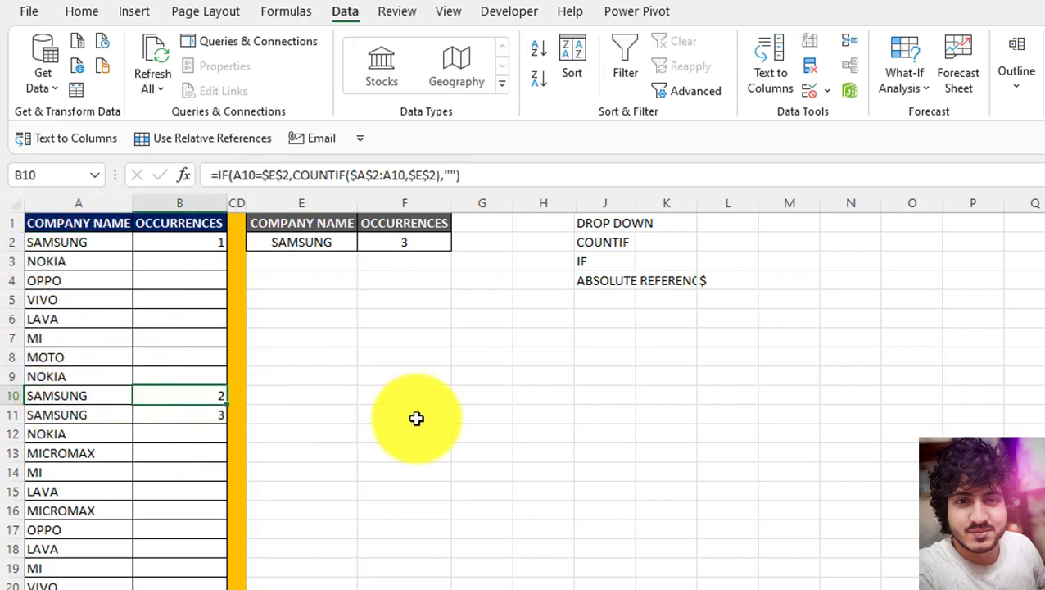
pyautogui.press('F2')
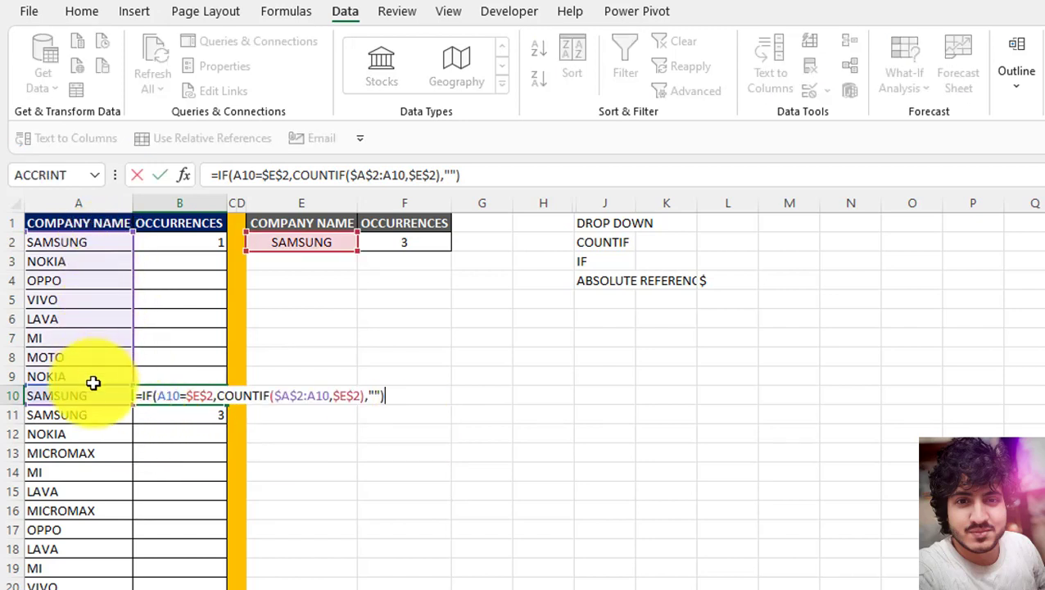
pyautogui.press('Escape')
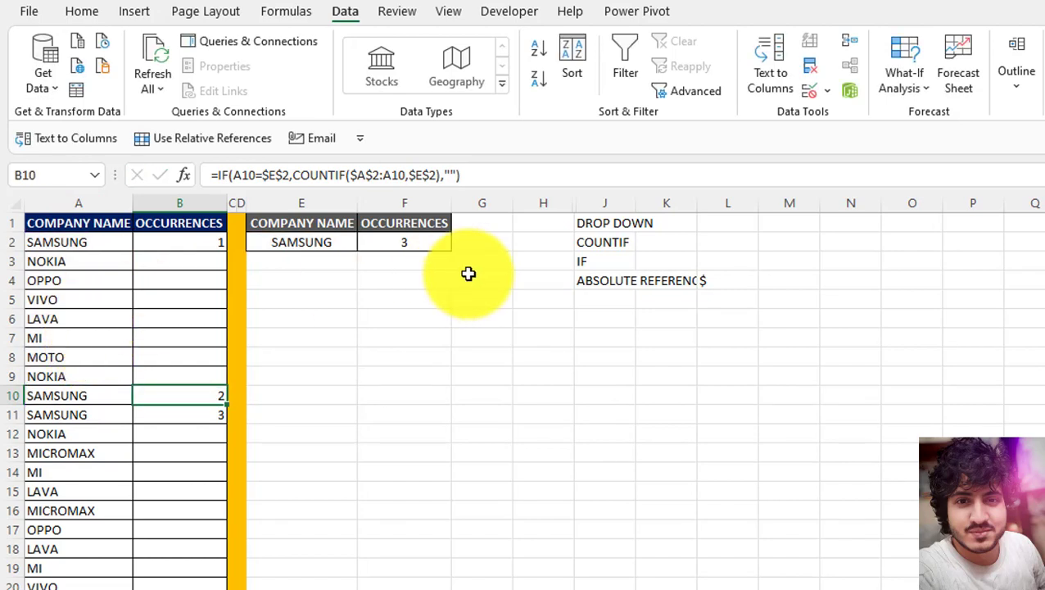
pyautogui.click(188, 238)
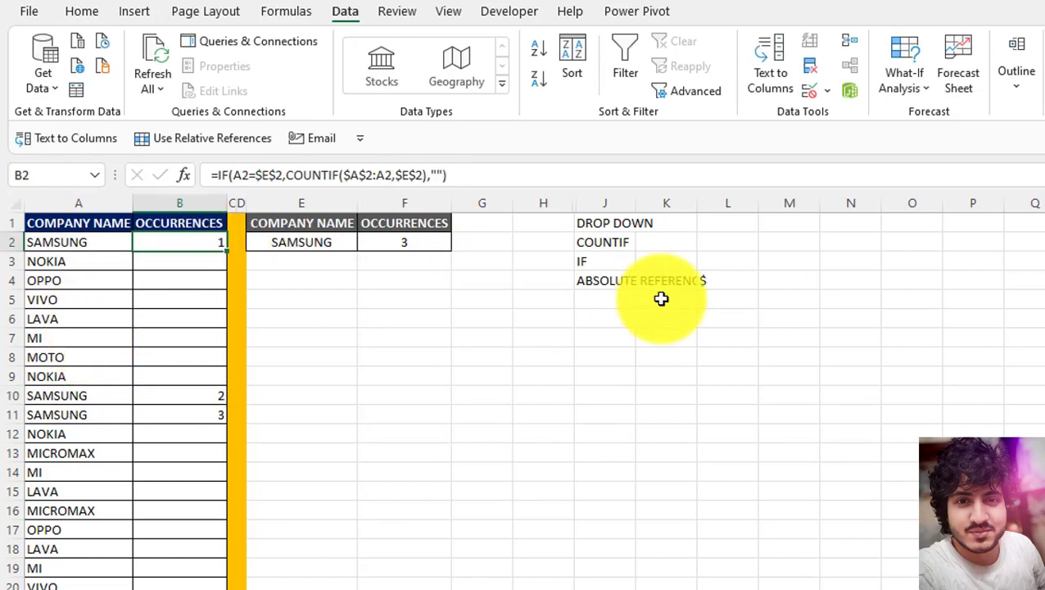
# Step: Enter the note MIXED REFEENCE in J5, beneath the absolute reference note
pyautogui.click(595, 299)
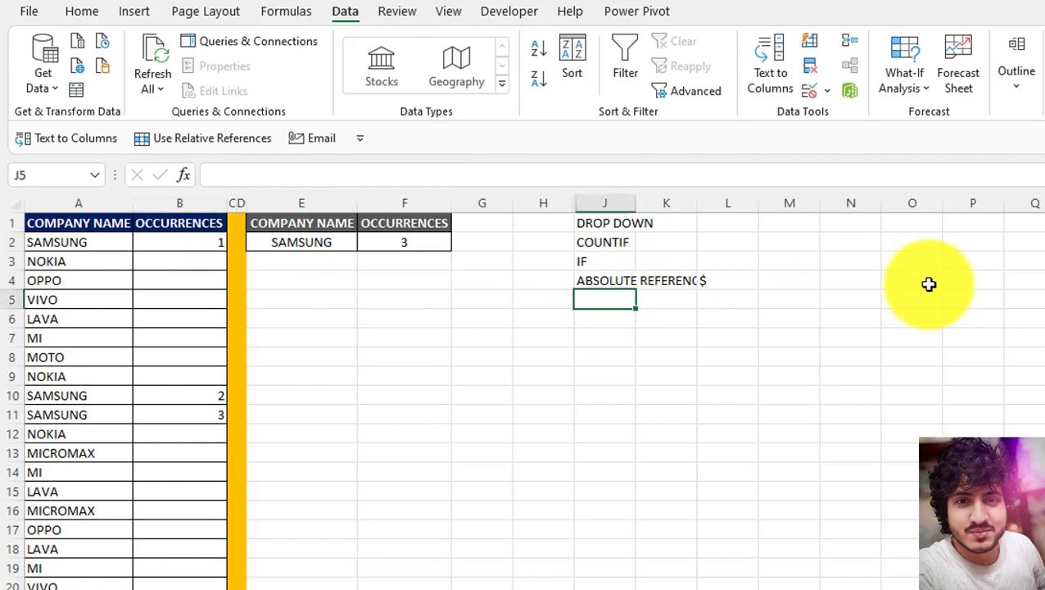
pyautogui.write('MIXED REFE')
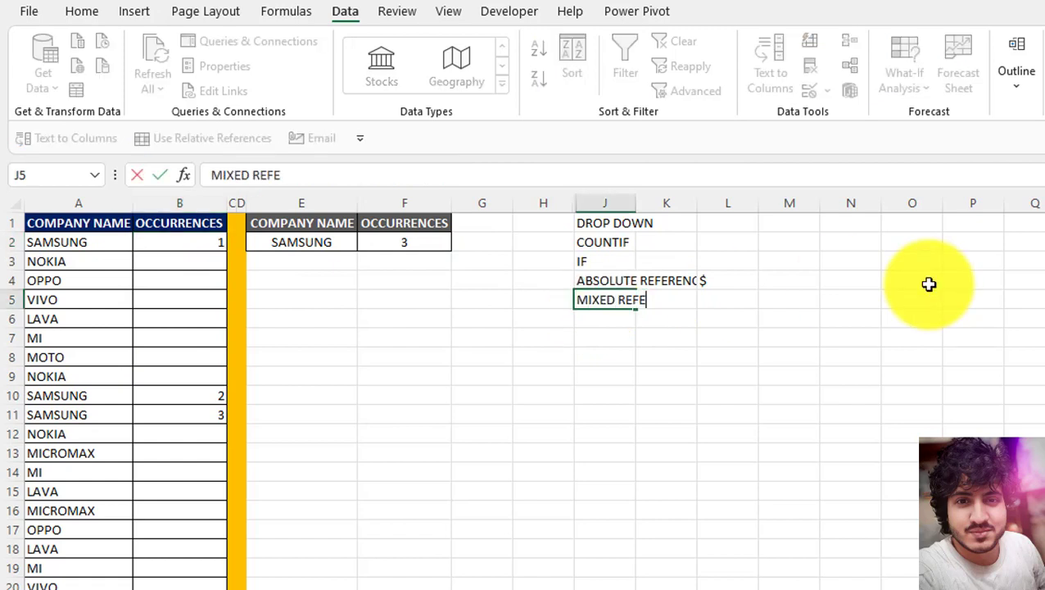
pyautogui.write('ENCE')
pyautogui.press('Return')
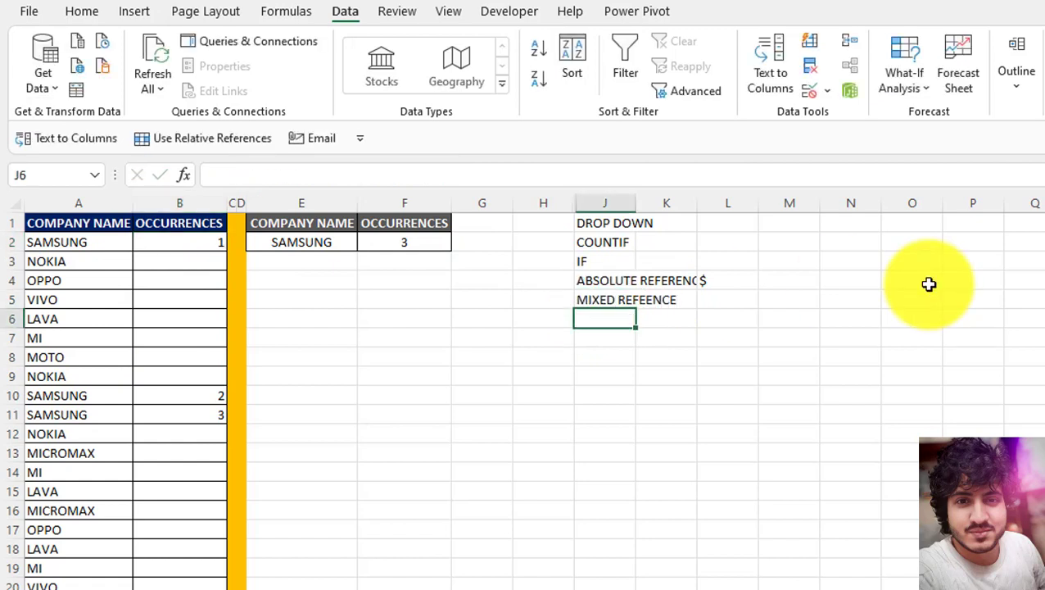
# Step: Correct the misspelled note in J5 to MIXED REFERENCE
pyautogui.press('Up')
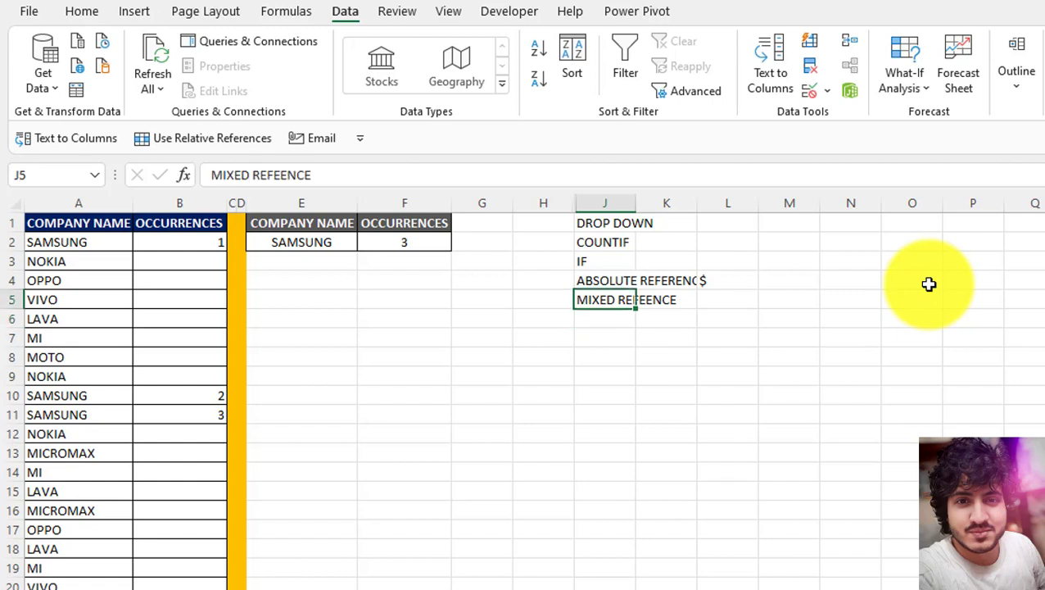
pyautogui.press('Down')
pyautogui.press('Up')
pyautogui.press('BackSpace')
pyautogui.press('BackSpace')
pyautogui.press('BackSpace')
pyautogui.press('BackSpace')
pyautogui.press('BackSpace')
pyautogui.press('BackSpace')
pyautogui.press('BackSpace')
pyautogui.press('BackSpace')
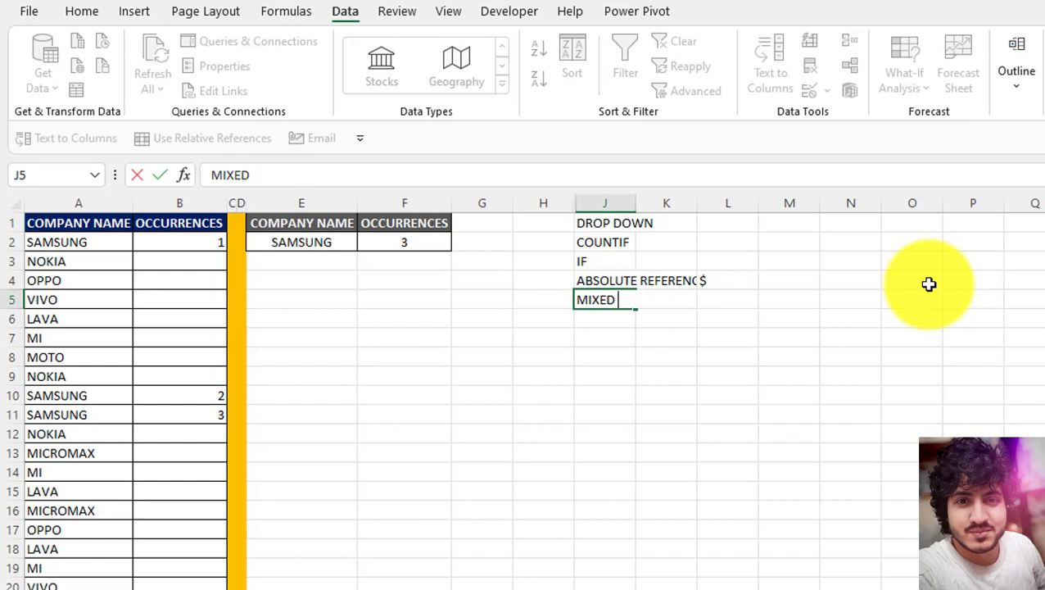
pyautogui.write('REFER')
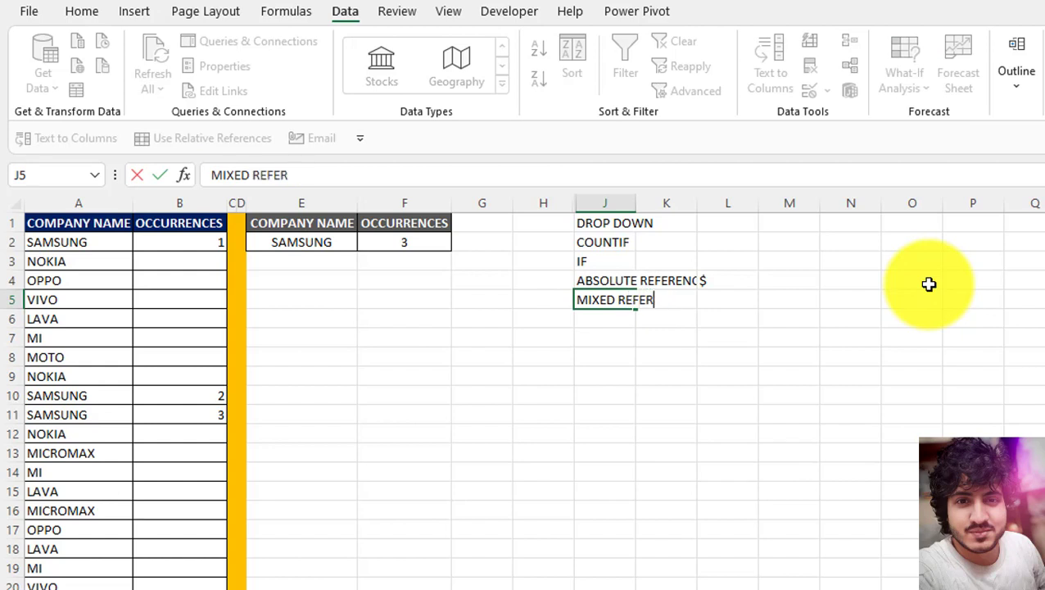
pyautogui.write('ENCE')
pyautogui.press('Return')
pyautogui.press('Up')
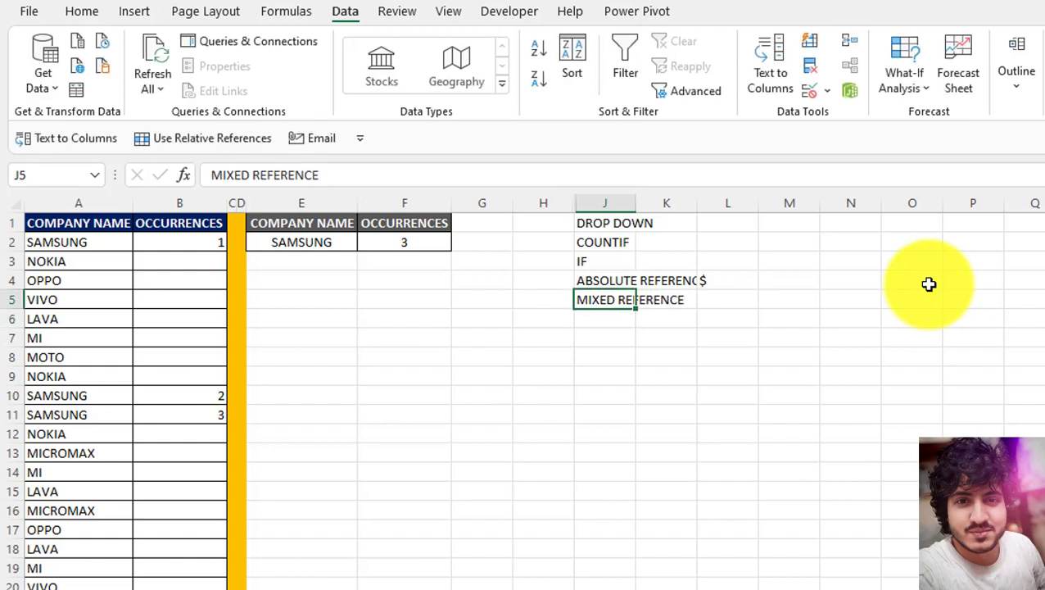
pyautogui.press('Left')
pyautogui.press('Left')
pyautogui.press('Left')
pyautogui.press('Left')
pyautogui.press('Left')
pyautogui.press('Left')
pyautogui.press('Left')
pyautogui.press('Left')
pyautogui.press('Right')
pyautogui.press('Right')
pyautogui.press('Right')
pyautogui.press('Right')
pyautogui.press('Right')
pyautogui.press('Right')
pyautogui.press('Right')
pyautogui.press('Right')
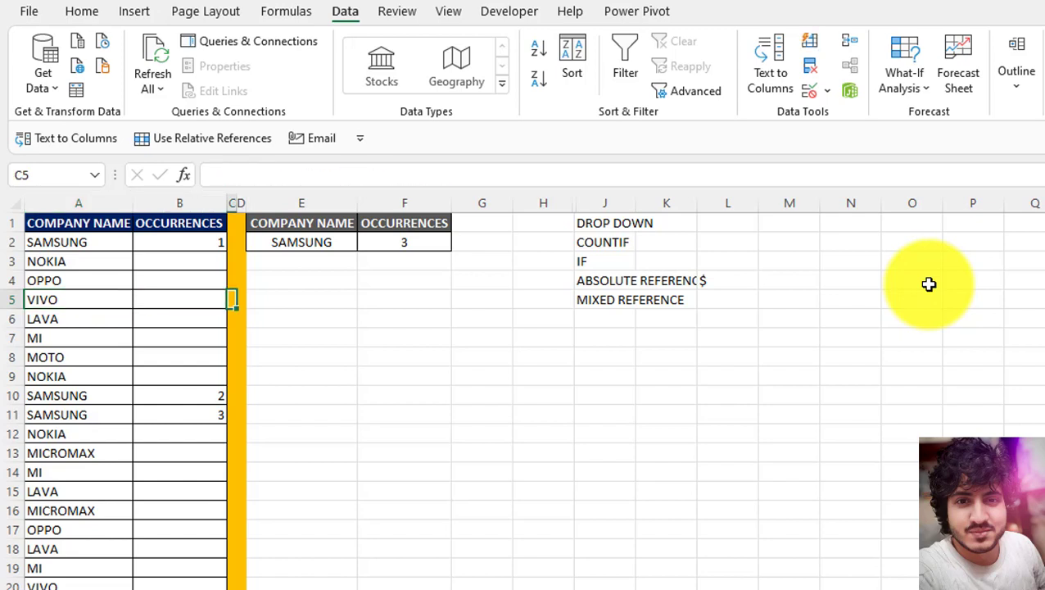
pyautogui.press('Right')
pyautogui.press('Right')
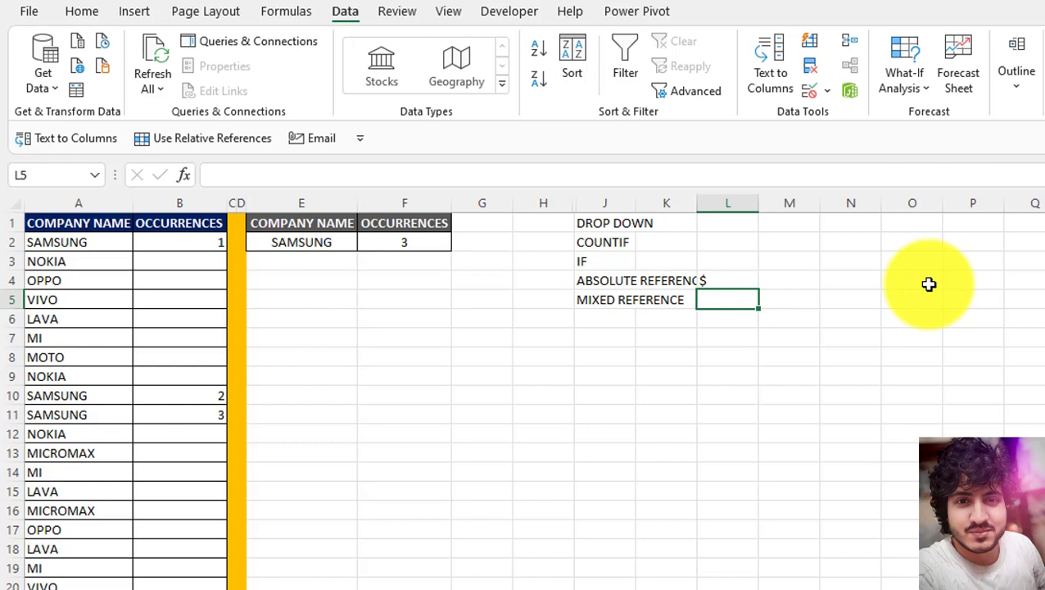
pyautogui.press('Left')
pyautogui.press('Left')
pyautogui.press('Left')
pyautogui.press('Left')
pyautogui.press('Left')
pyautogui.press('Left')
pyautogui.press('Left')
pyautogui.press('Left')
pyautogui.press('Left')
pyautogui.press('Left')
pyautogui.press('Left')
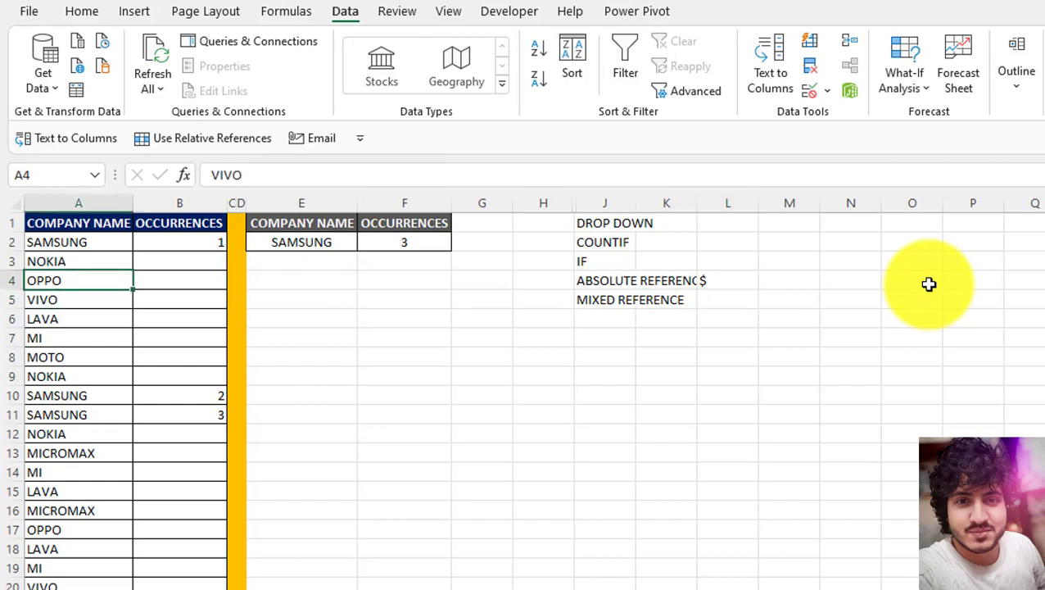
pyautogui.press('Up')
pyautogui.press('Up')
pyautogui.press('Up')
pyautogui.press('Right')
pyautogui.press('Right')
pyautogui.press('Right')
pyautogui.press('Right')
pyautogui.press('Right')
pyautogui.press('Right')
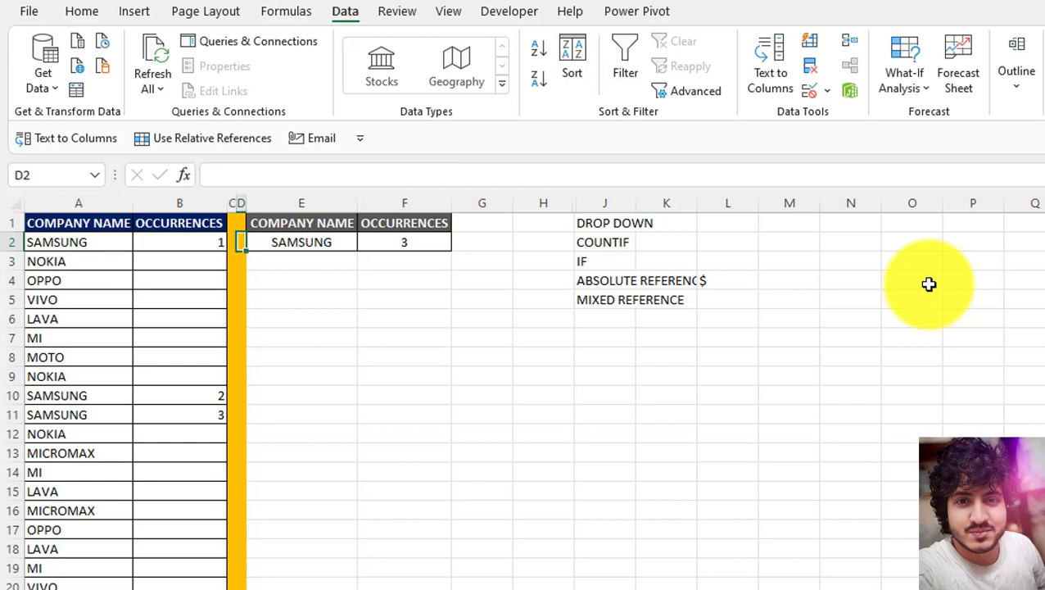
# Step: Enter the note CONDITIONAL FORMATTING in J6, beneath the mixed reference note
pyautogui.press('Down')
pyautogui.press('Down')
pyautogui.press('Down')
pyautogui.press('Down')
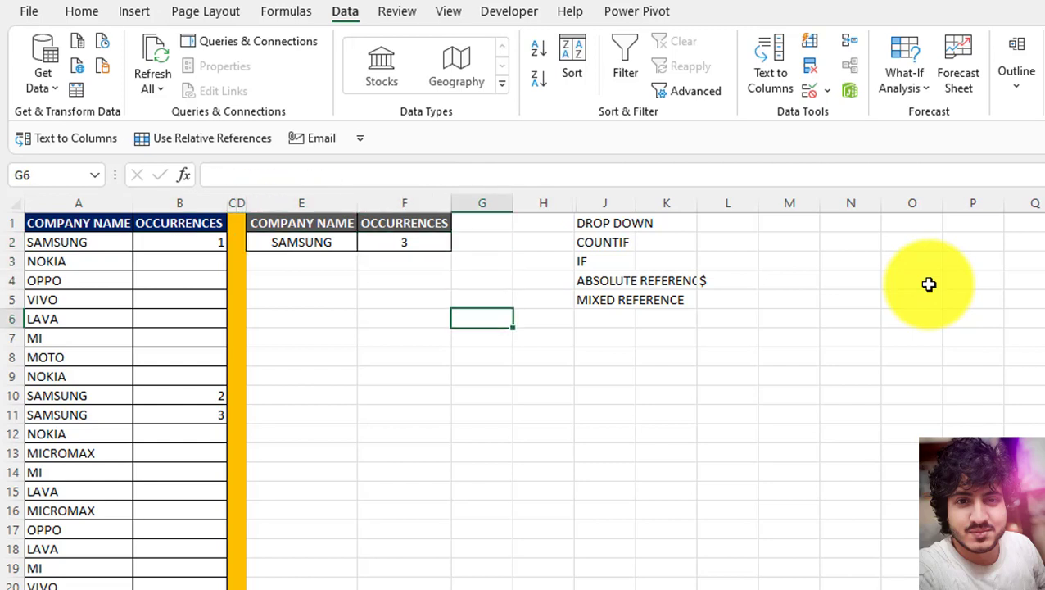
pyautogui.press('Right')
pyautogui.press('Right')
pyautogui.press('Right')
pyautogui.write('CONDITIONAL')
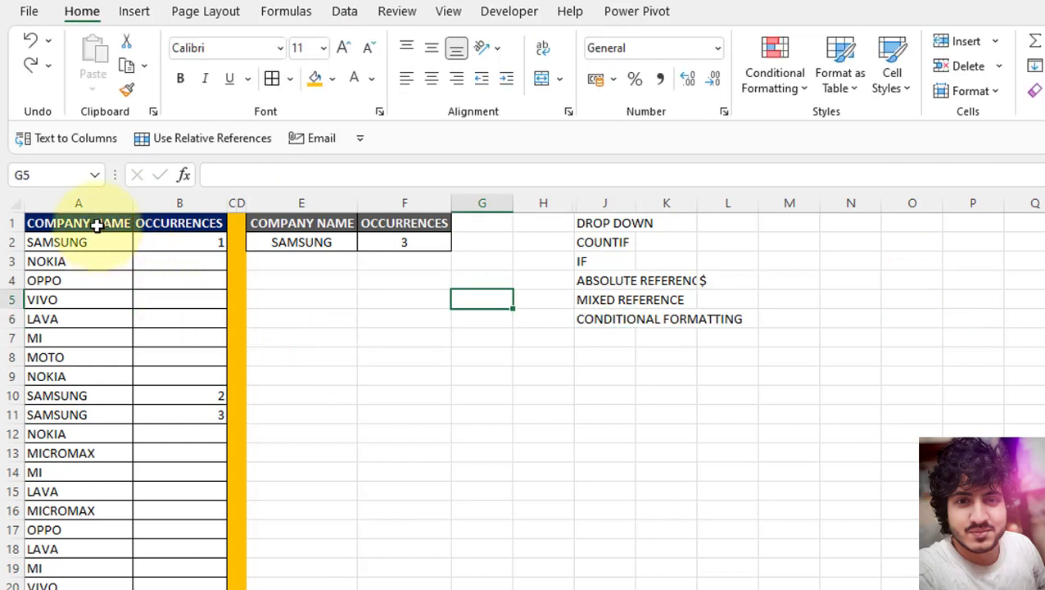
# Step: Start a formula-based conditional formatting rule for the COMPANY NAME and OCCURRENCES list in columns A and B, using =$A1=$E$2
pyautogui.moveTo(95, 223); pyautogui.dragTo(182, 566)
pyautogui.scroll(1, 459, 533)
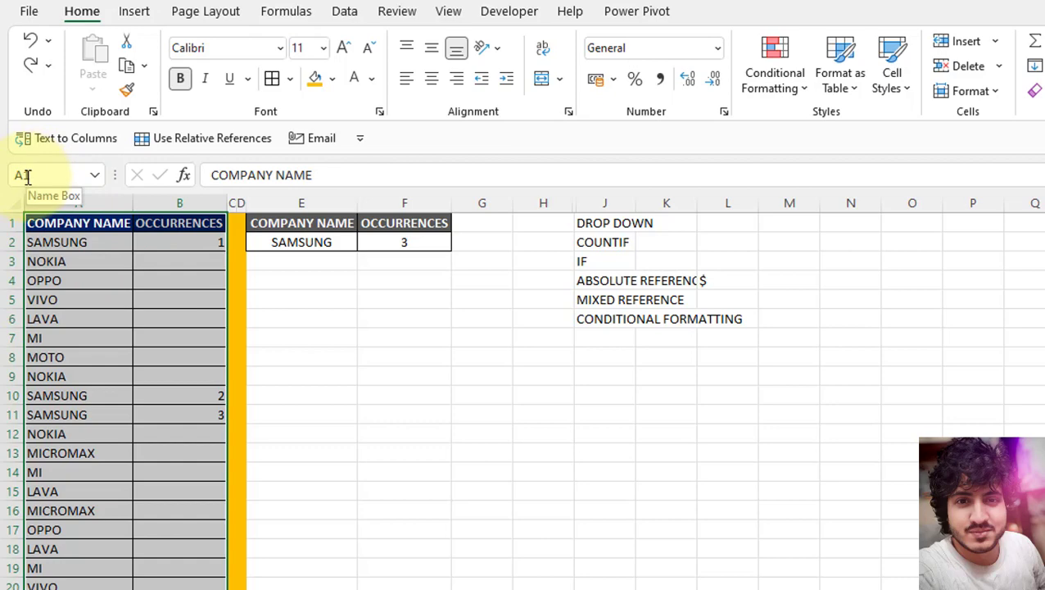
pyautogui.click(771, 82)
pyautogui.click(786, 353)
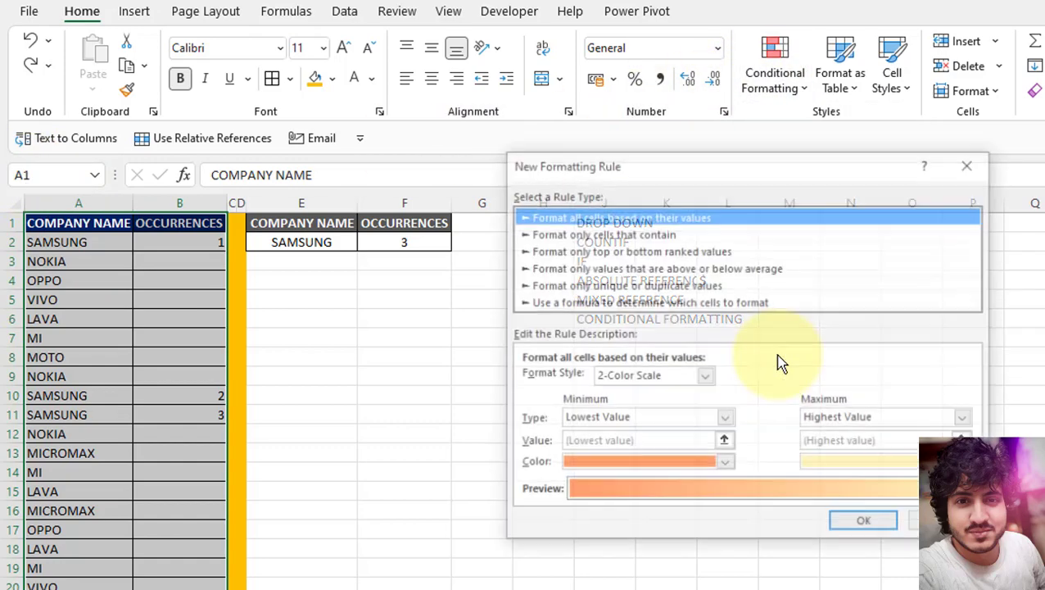
pyautogui.click(590, 305)
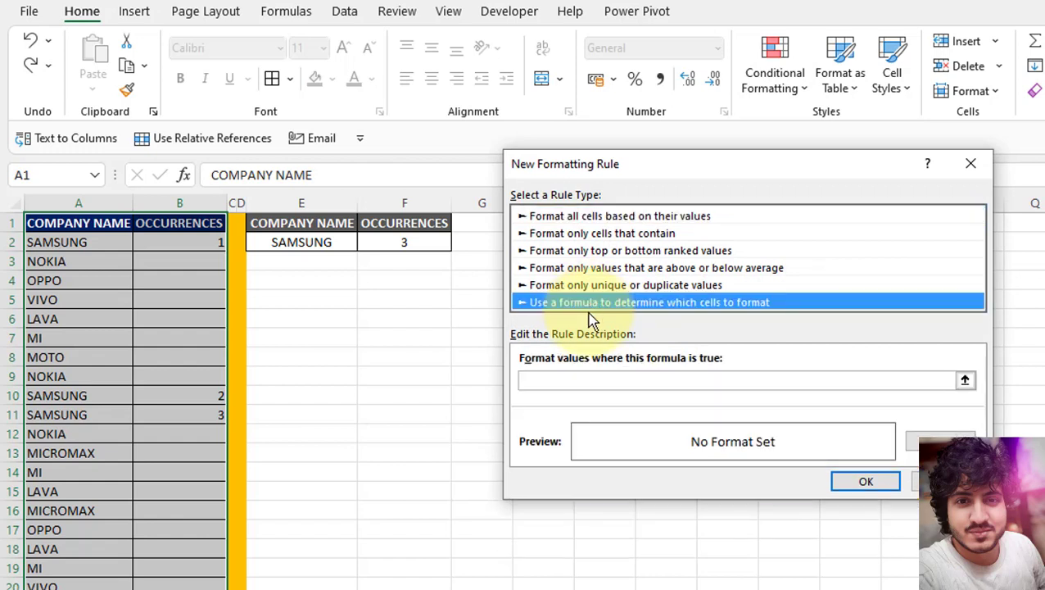
pyautogui.click(576, 380)
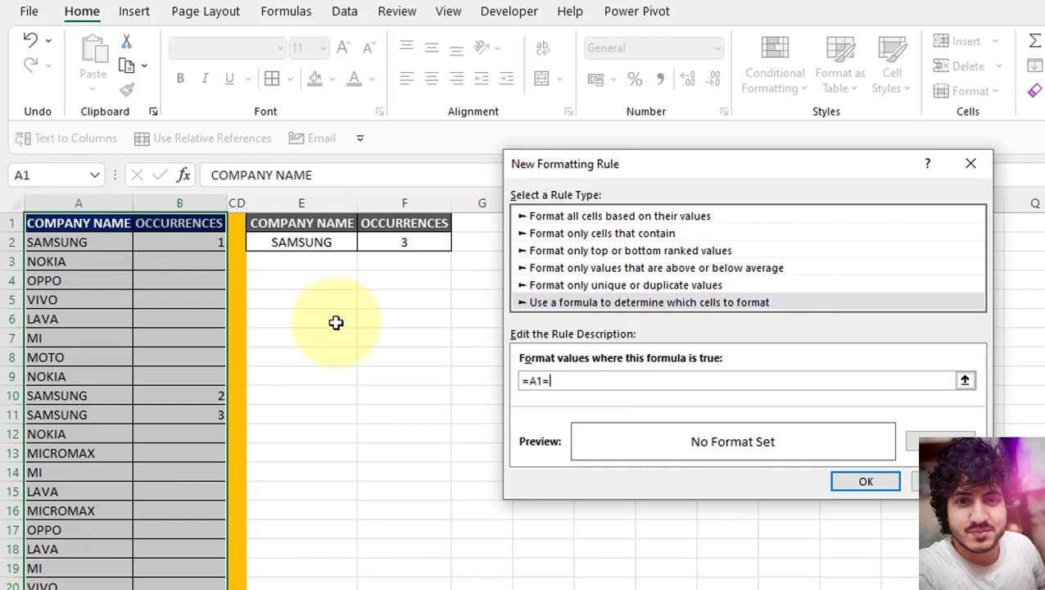
pyautogui.write('=')
pyautogui.click(317, 245)
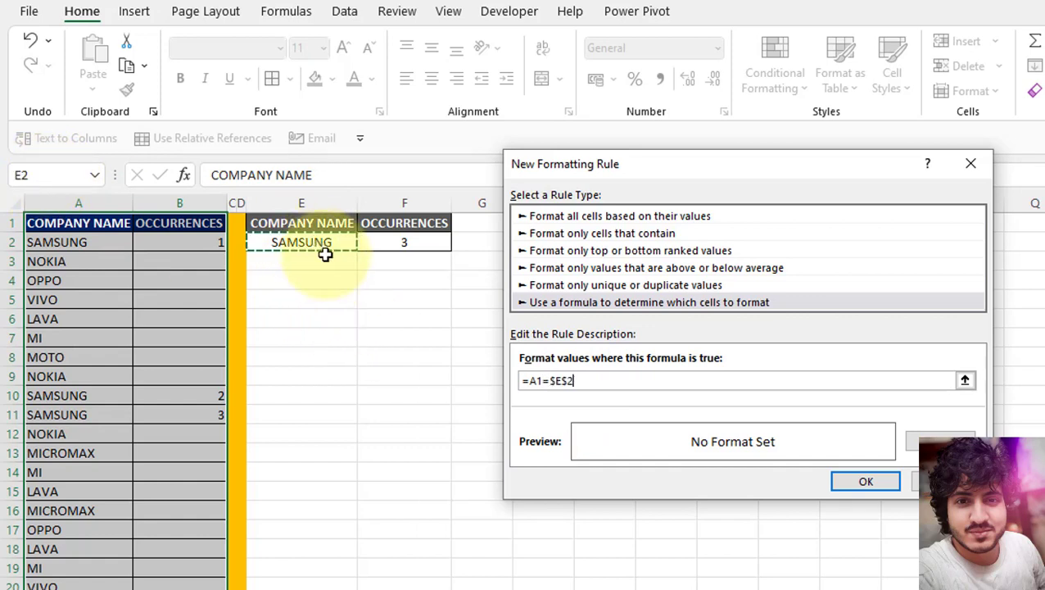
pyautogui.click(529, 380)
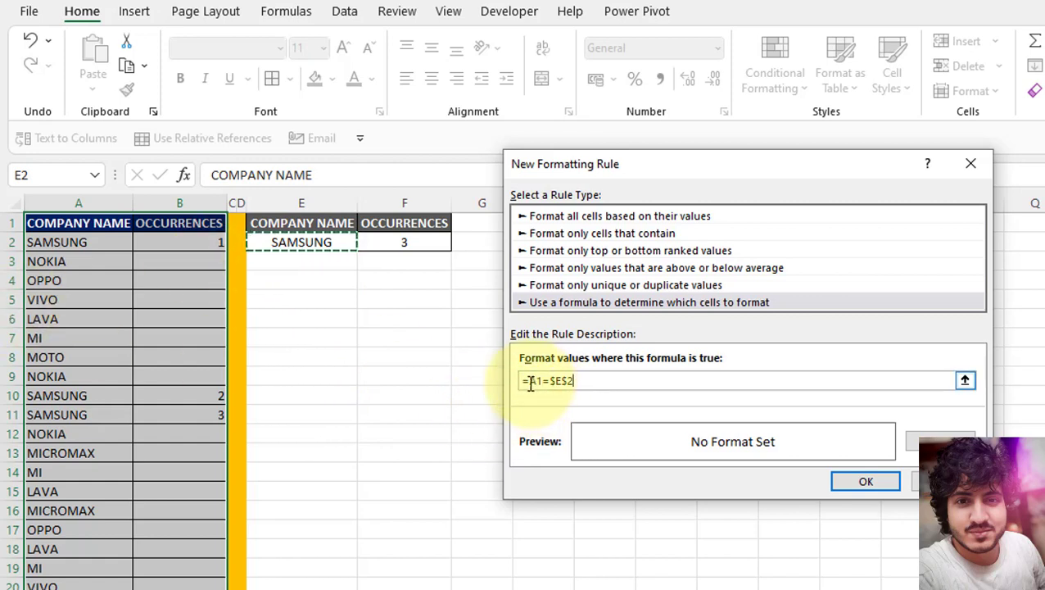
pyautogui.write('$')
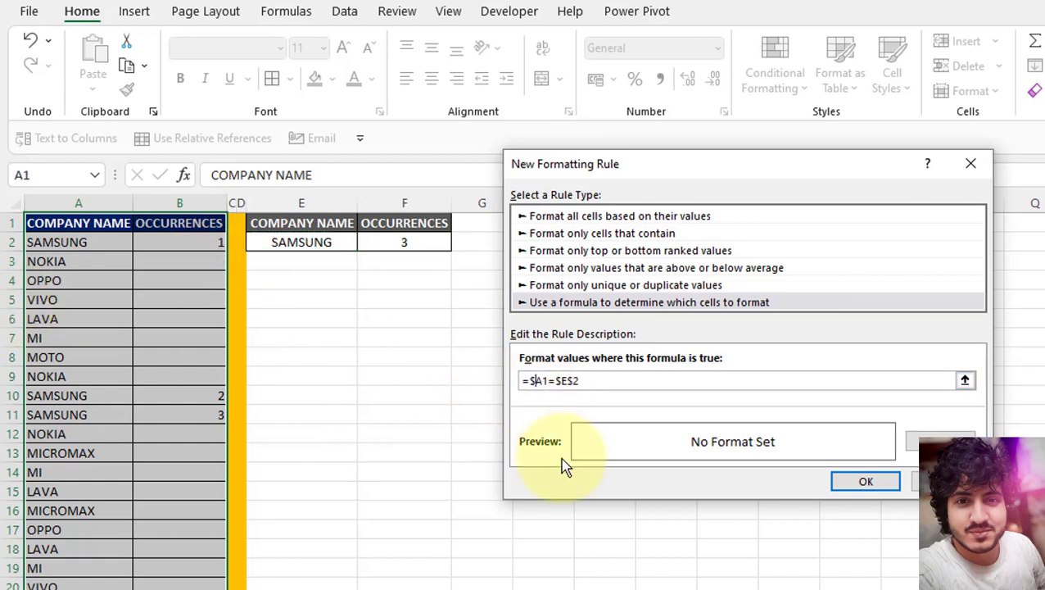
# Step: Give the rule a light orange background fill and apply it to the list
pyautogui.click(933, 440)
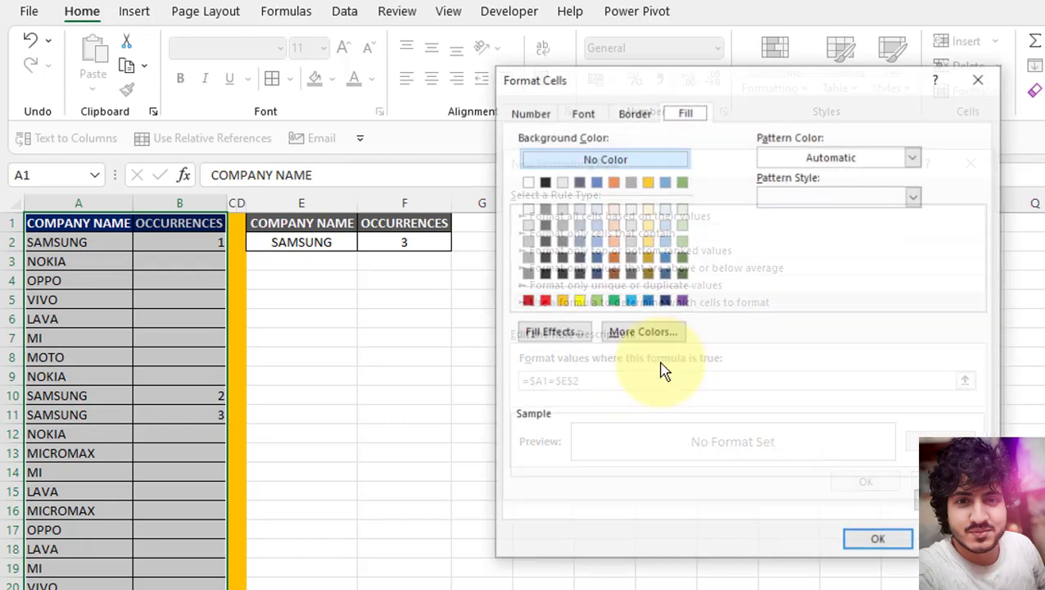
pyautogui.click(578, 300)
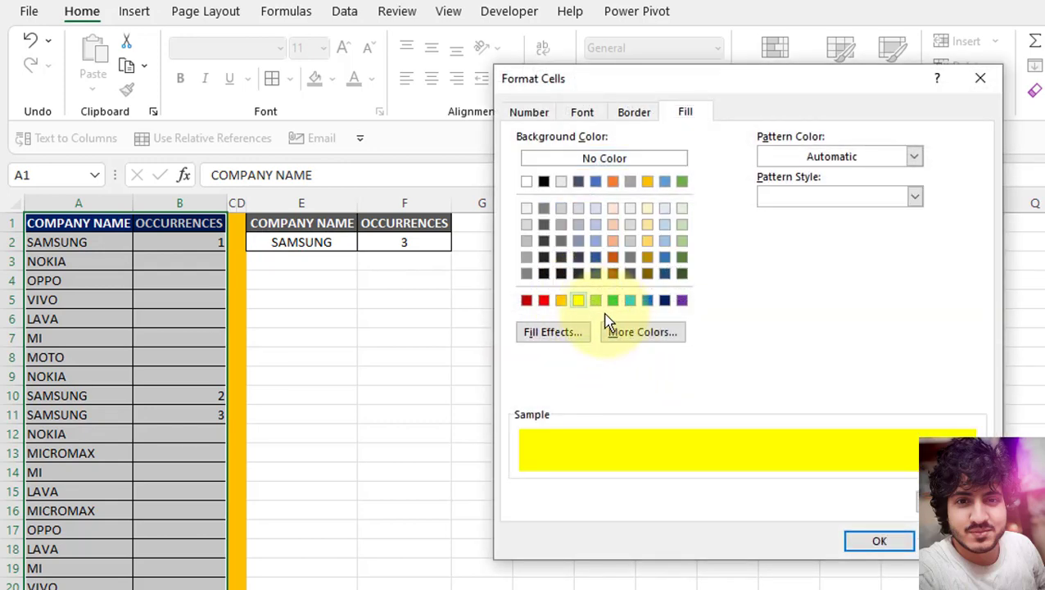
pyautogui.click(597, 303)
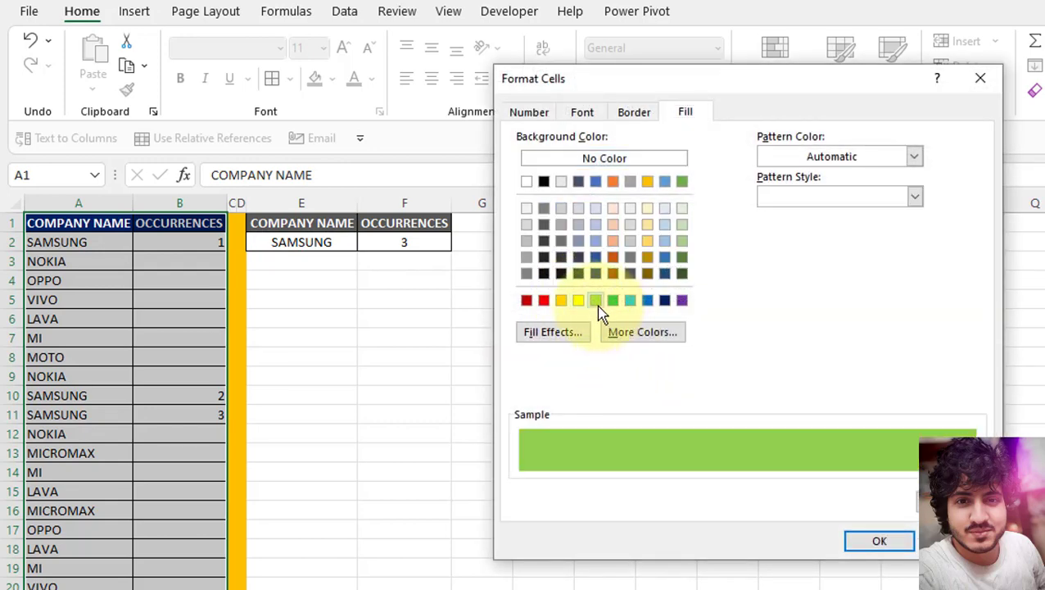
pyautogui.click(613, 241)
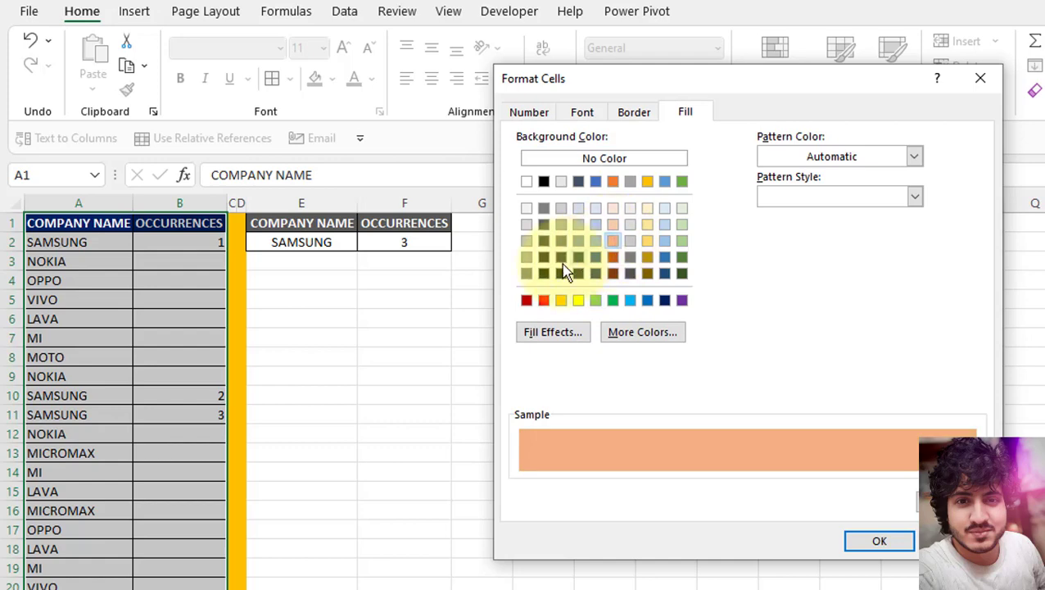
pyautogui.click(868, 540)
pyautogui.click(865, 480)
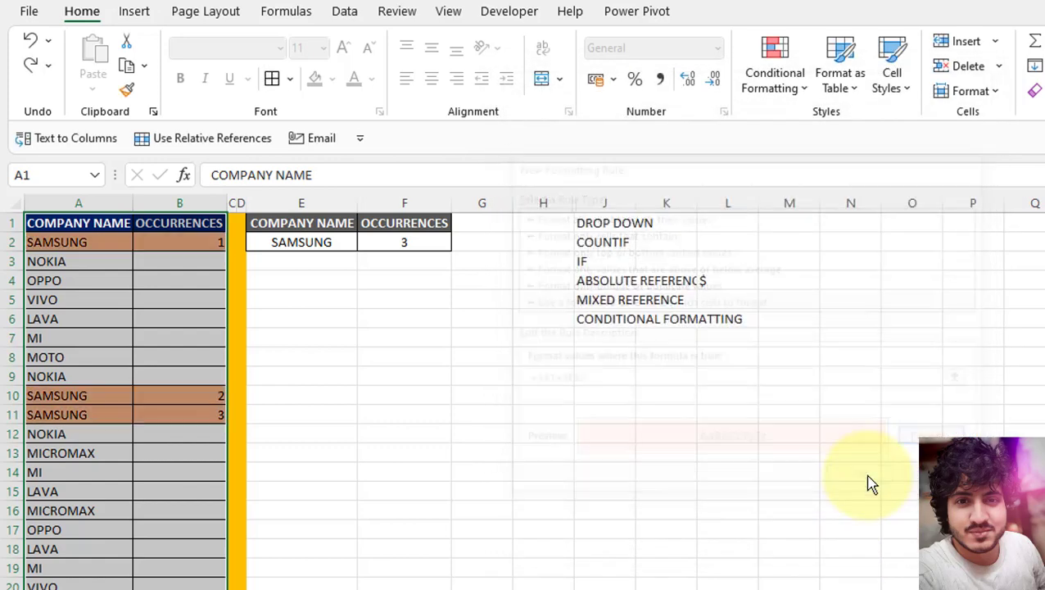
# Step: Check the highlighted rows in columns A and B against the company chosen in E2 and the count formula in F2
pyautogui.click(182, 316)
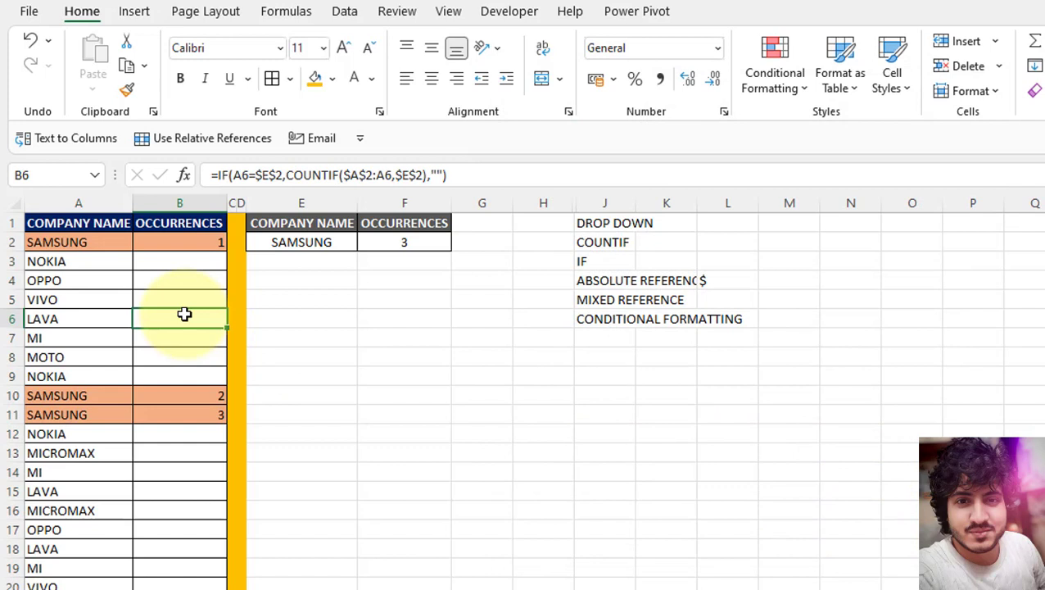
pyautogui.click(81, 243)
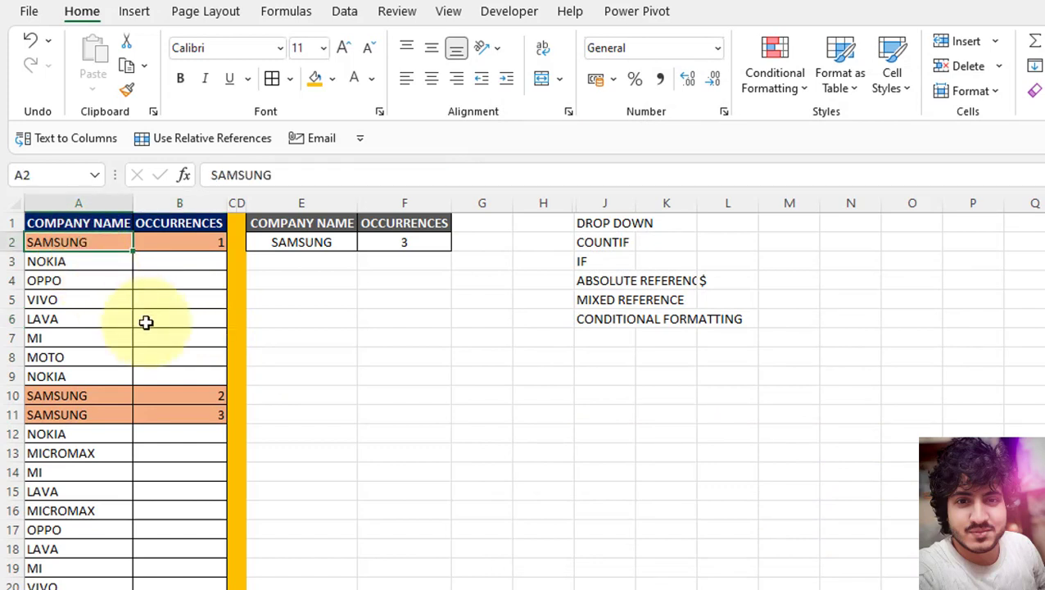
pyautogui.press('Right')
pyautogui.press('Up')
pyautogui.press('Right')
pyautogui.press('Right')
pyautogui.press('Right')
pyautogui.press('Right')
pyautogui.press('Down')
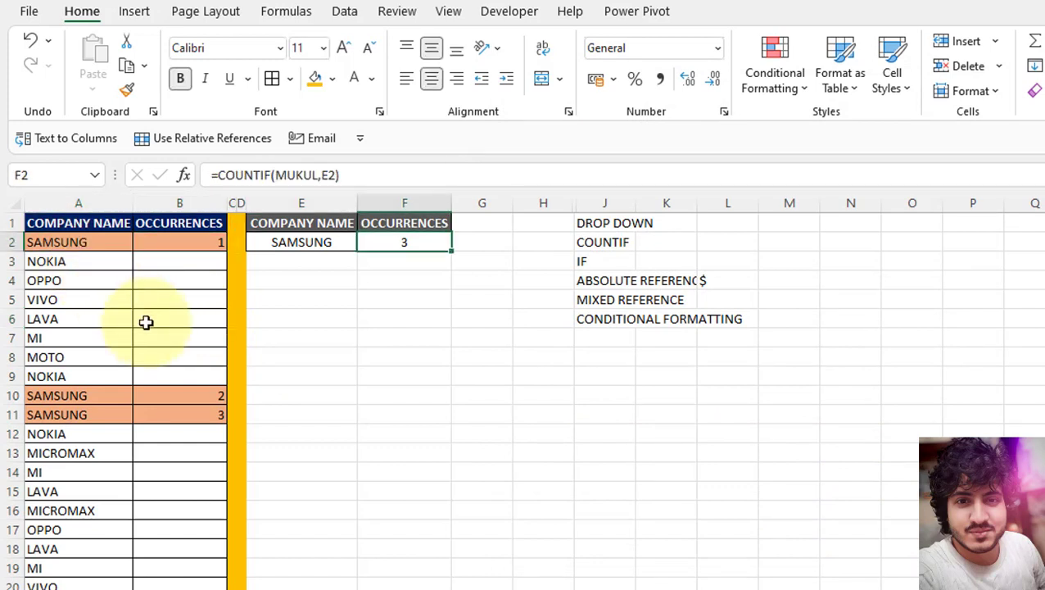
# Step: Test the highlighting by choosing NOKIA in the E2 company drop-down
pyautogui.press('Left')
pyautogui.hotkey('alt', 'Down')
pyautogui.press('Down')
pyautogui.press('Down')
pyautogui.press('Up')
pyautogui.press('Return')
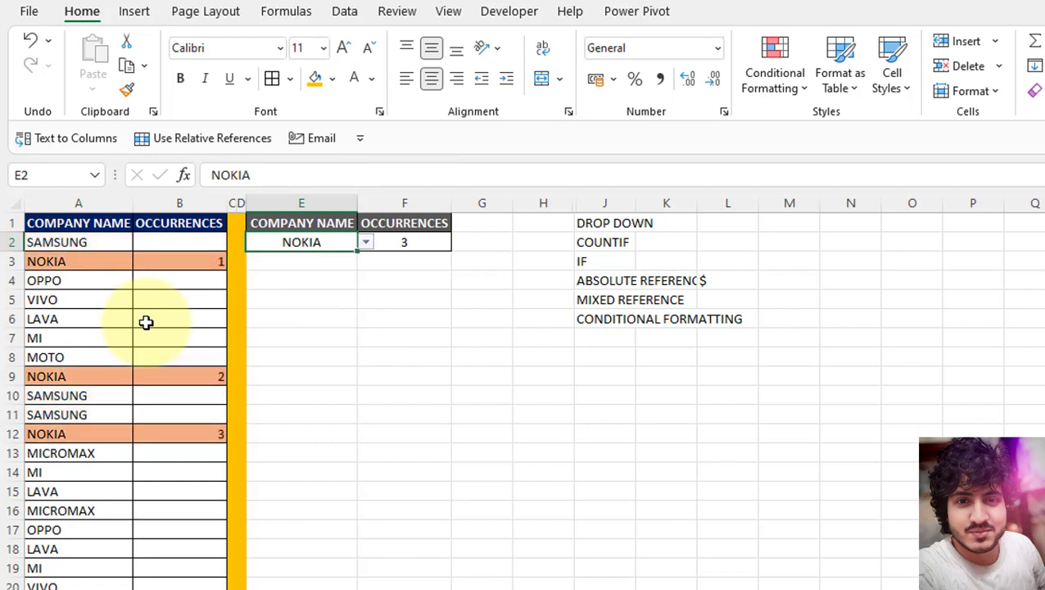
# Step: Test the E2 company drop-down with VIVO and with MI
pyautogui.hotkey('alt', 'Down')
pyautogui.press('Down')
pyautogui.press('Down')
pyautogui.press('Return')
pyautogui.hotkey('alt', 'Down')
pyautogui.press('Down')
pyautogui.press('Down')
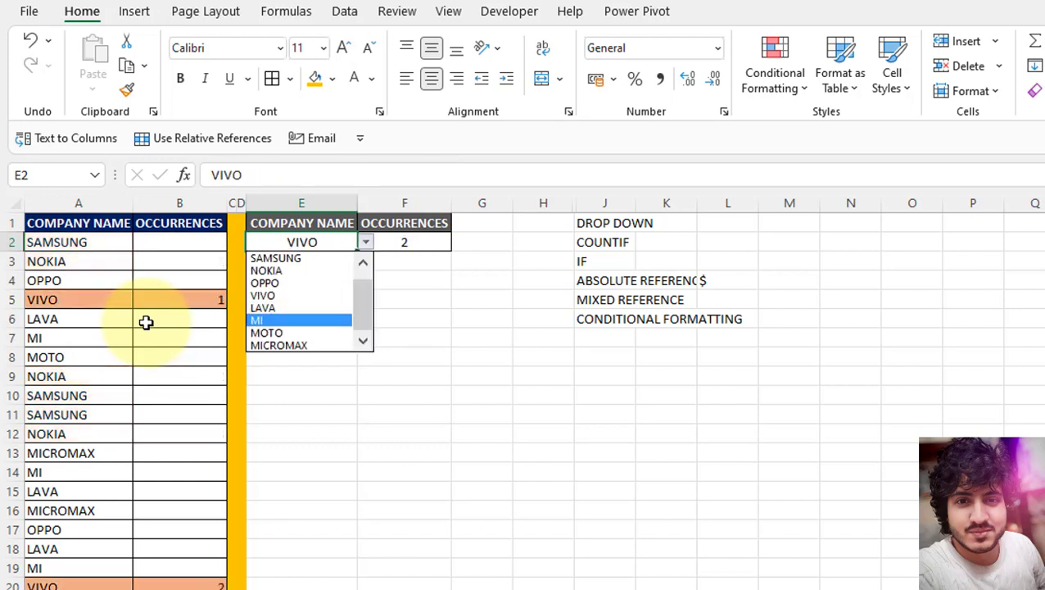
pyautogui.press('Return')
# Step: Choose MOTO as the company in E2 to test the highlighting again
pyautogui.press('Up')
pyautogui.press('Down')
pyautogui.hotkey('alt', 'Down')
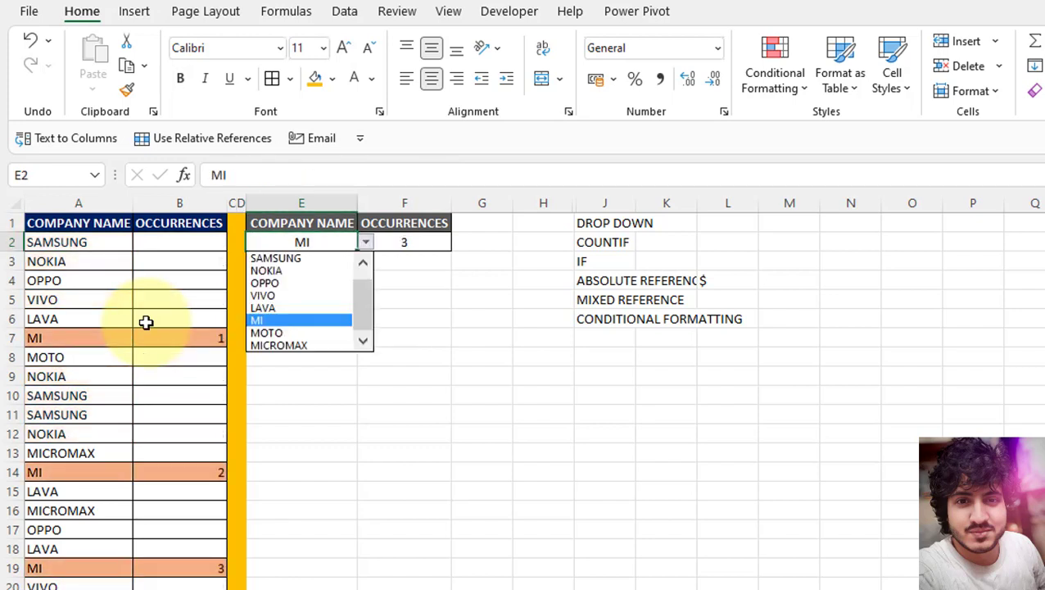
pyautogui.press('Down')
pyautogui.press('Down')
pyautogui.press('Up')
pyautogui.press('Return')
# Step: Set the company in E2 to MICROMAX
pyautogui.hotkey('alt', 'Down')
pyautogui.press('Down')
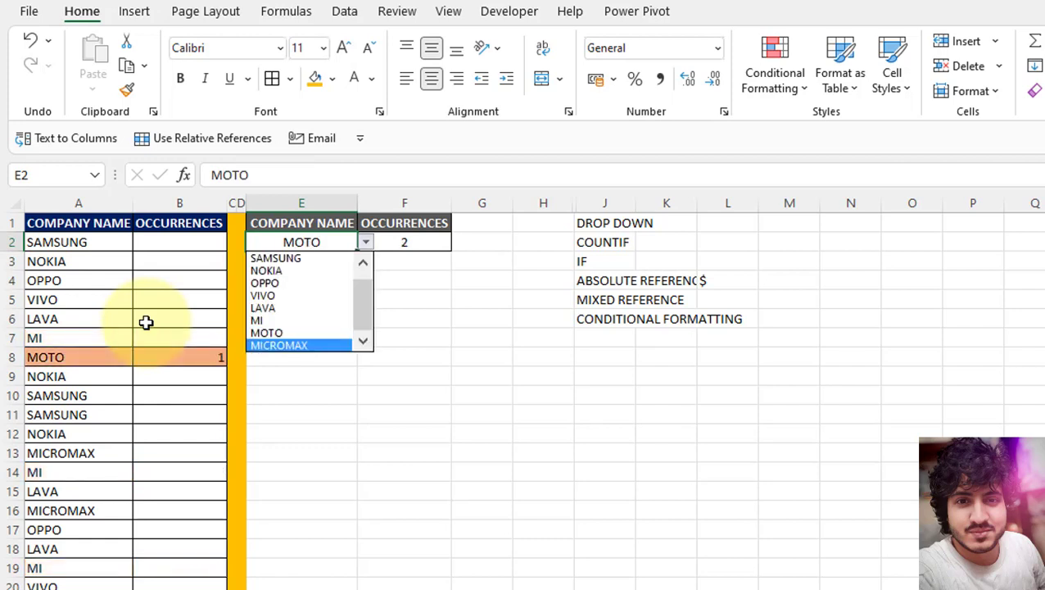
pyautogui.press('Return')
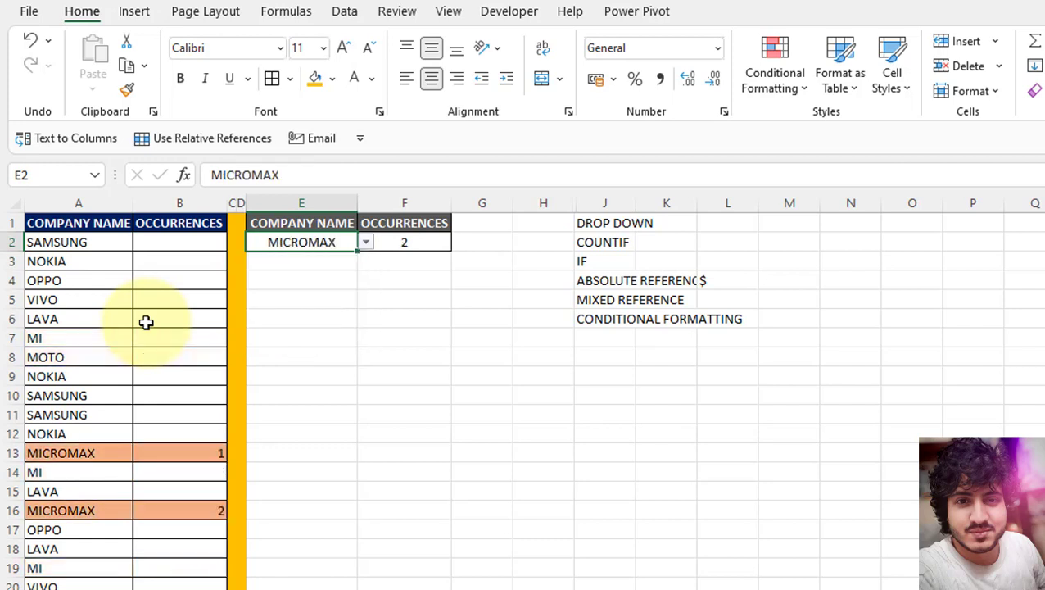
# Step: Review the notes in column J that list the techniques used in the sheet, starting with DROP DOWN in J1
pyautogui.press('Right')
pyautogui.press('Right')
pyautogui.press('Right')
pyautogui.press('Right')
pyautogui.press('Right')
pyautogui.press('Down')
pyautogui.press('Down')
pyautogui.press('Down')
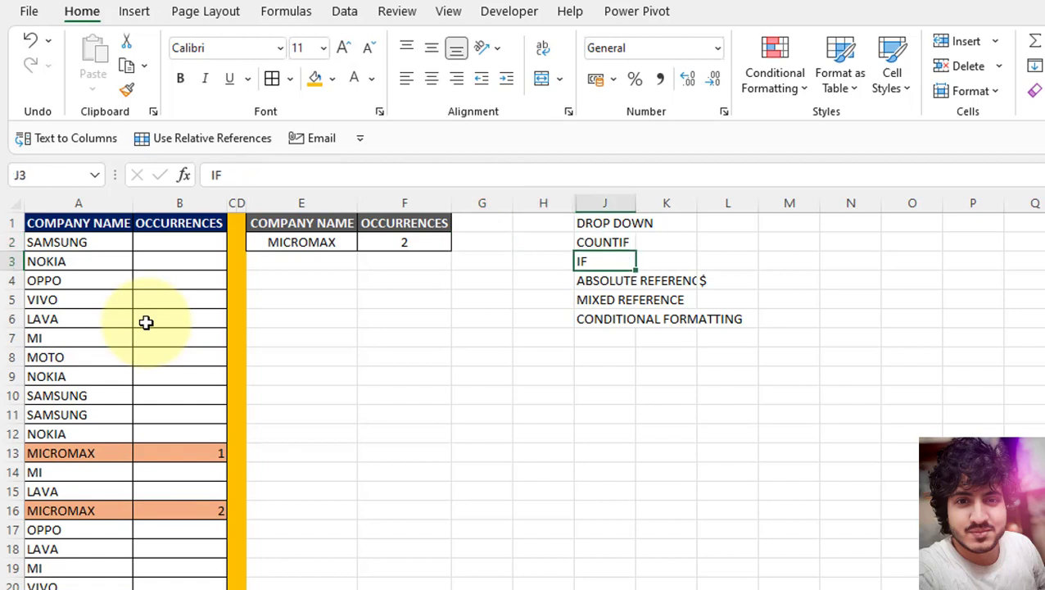
pyautogui.press('Down')
pyautogui.press('Up')
pyautogui.press('Up')
pyautogui.press('Up')
pyautogui.press('Up')
pyautogui.press('Up')
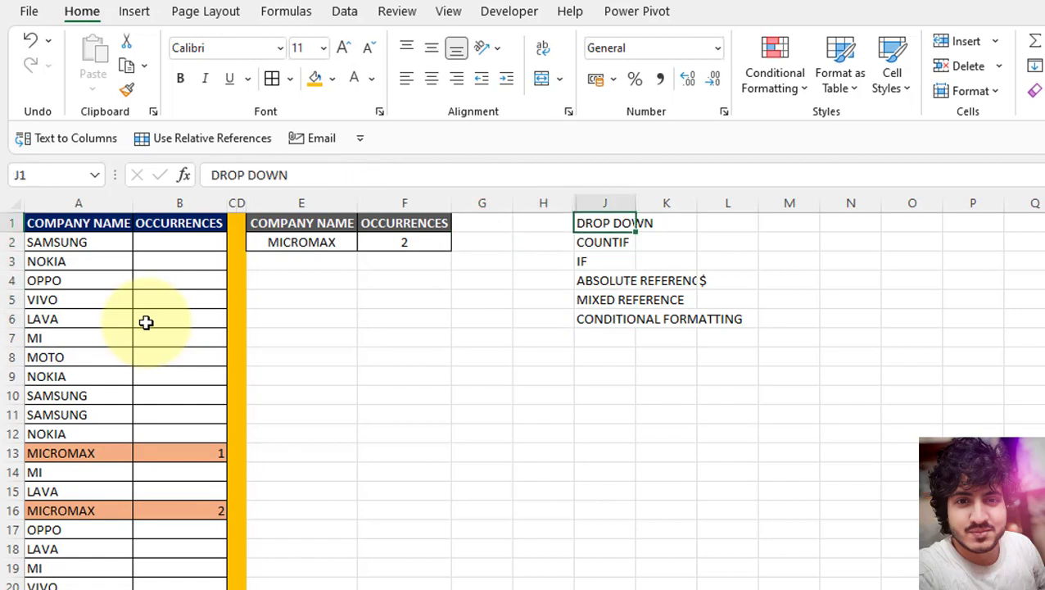
pyautogui.press('Down')
pyautogui.press('Left')
pyautogui.press('Left')
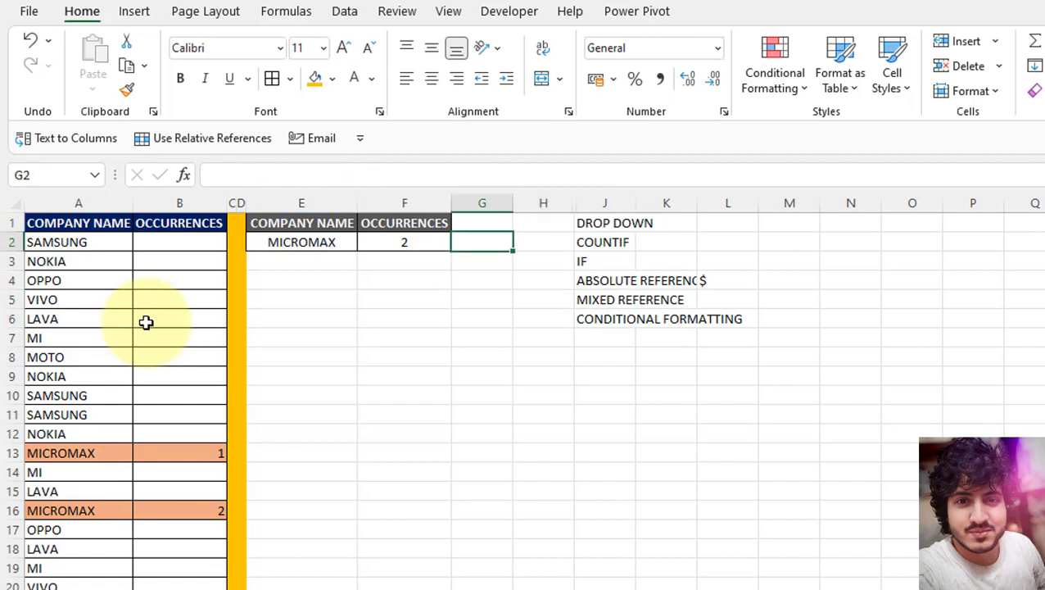